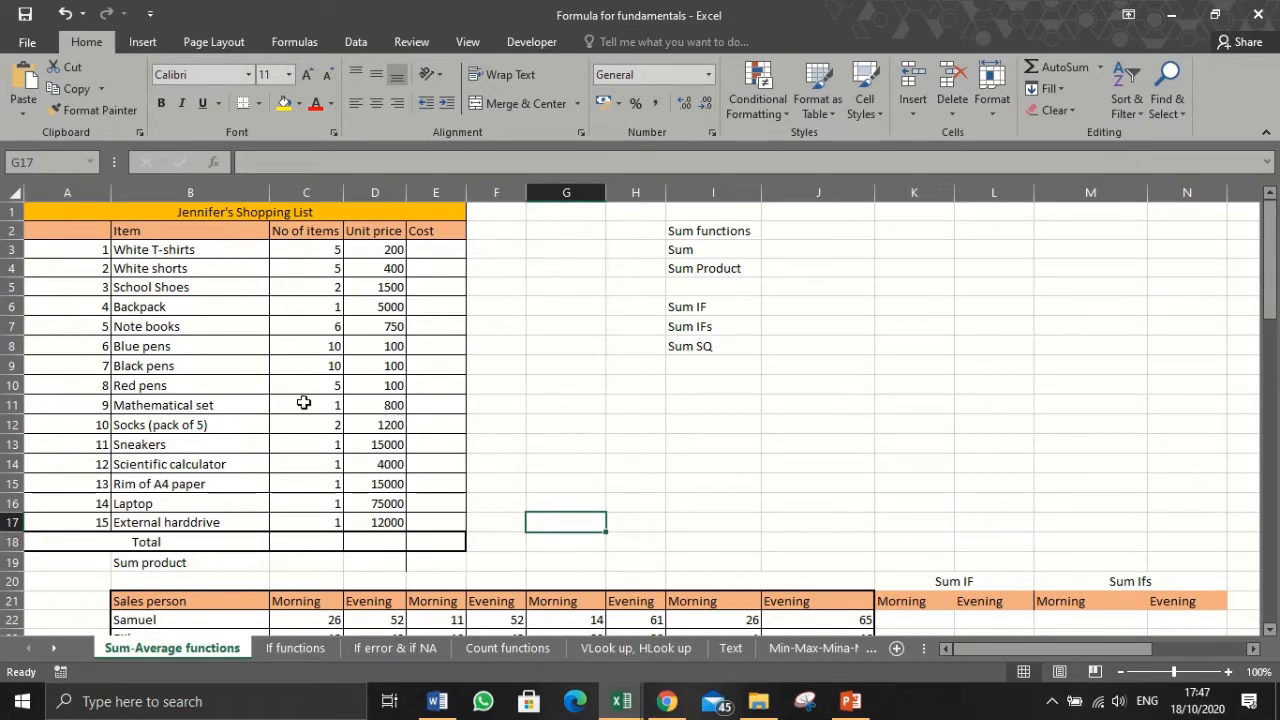
scroll(323, 410, down, 2)
scroll(323, 410, down, 4)
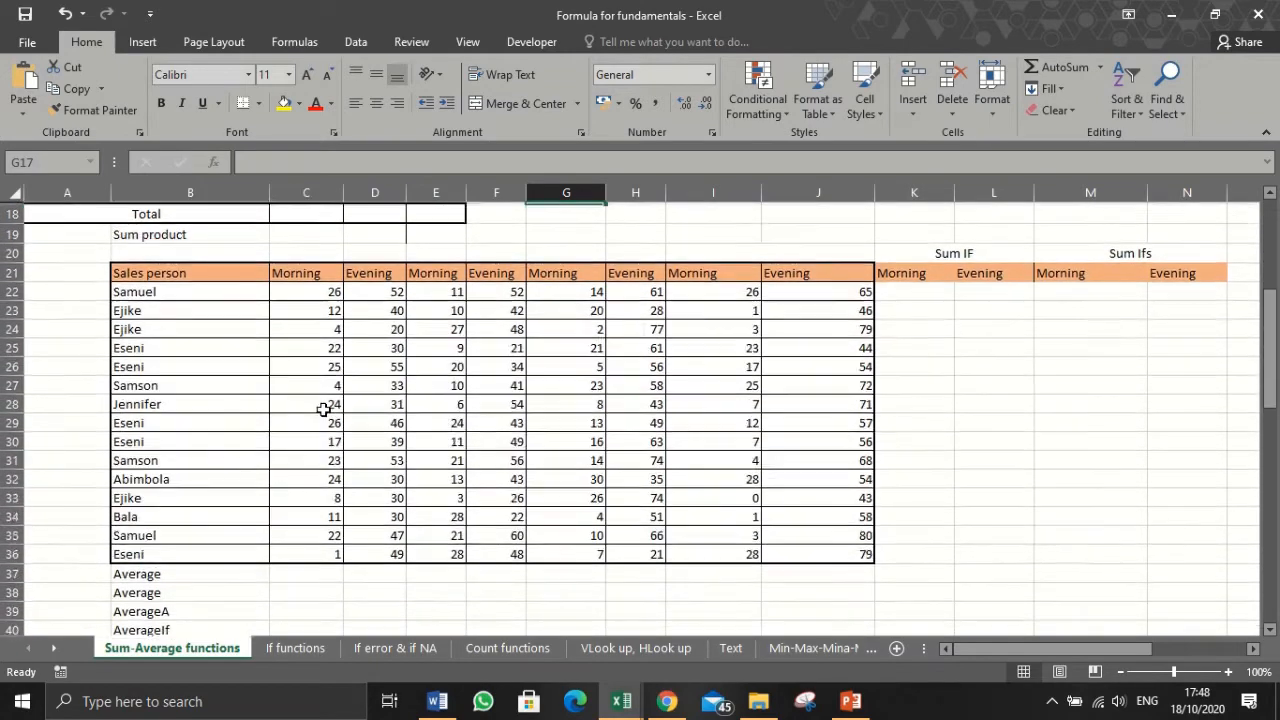
scroll(323, 410, up, 5)
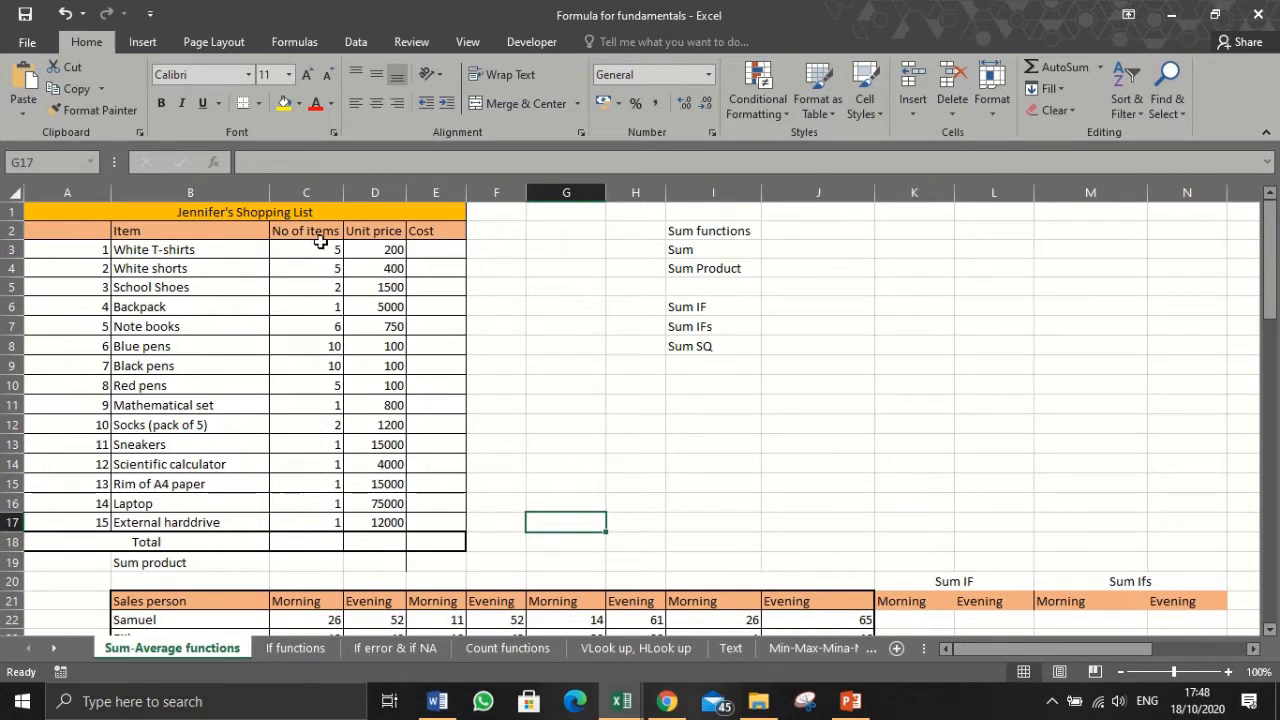
drag(319, 249, 300, 522)
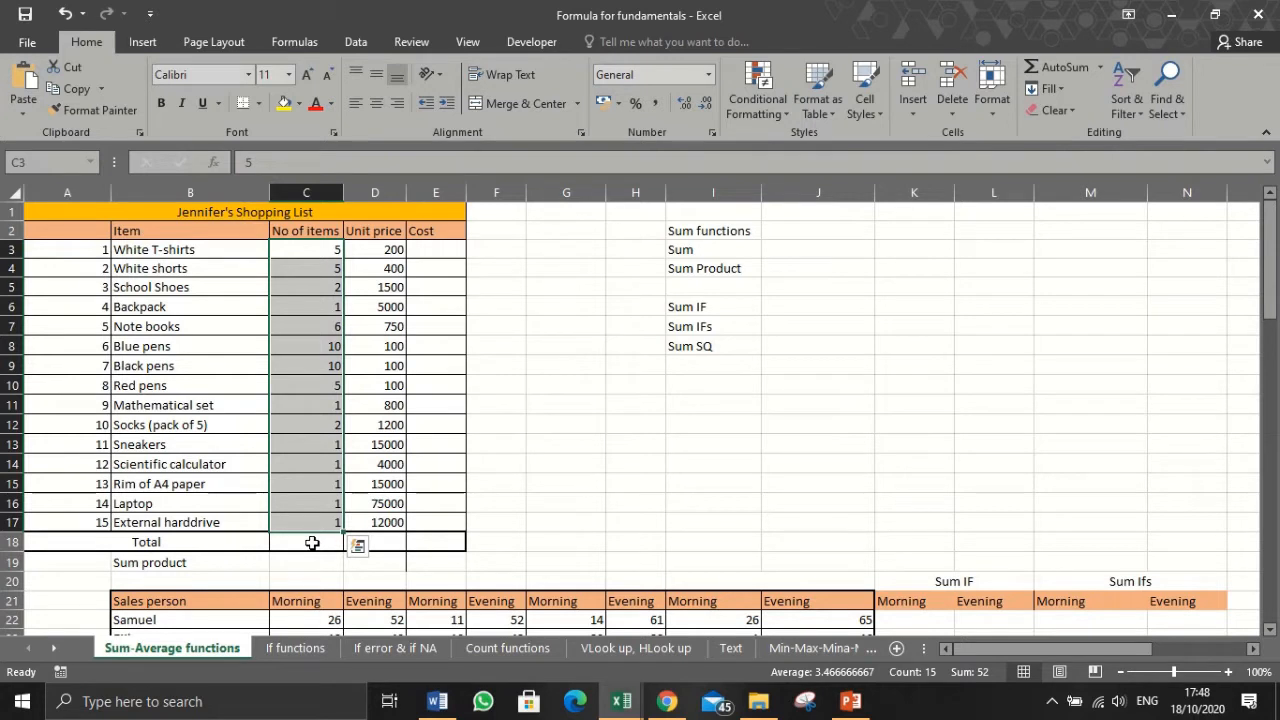
click(311, 542)
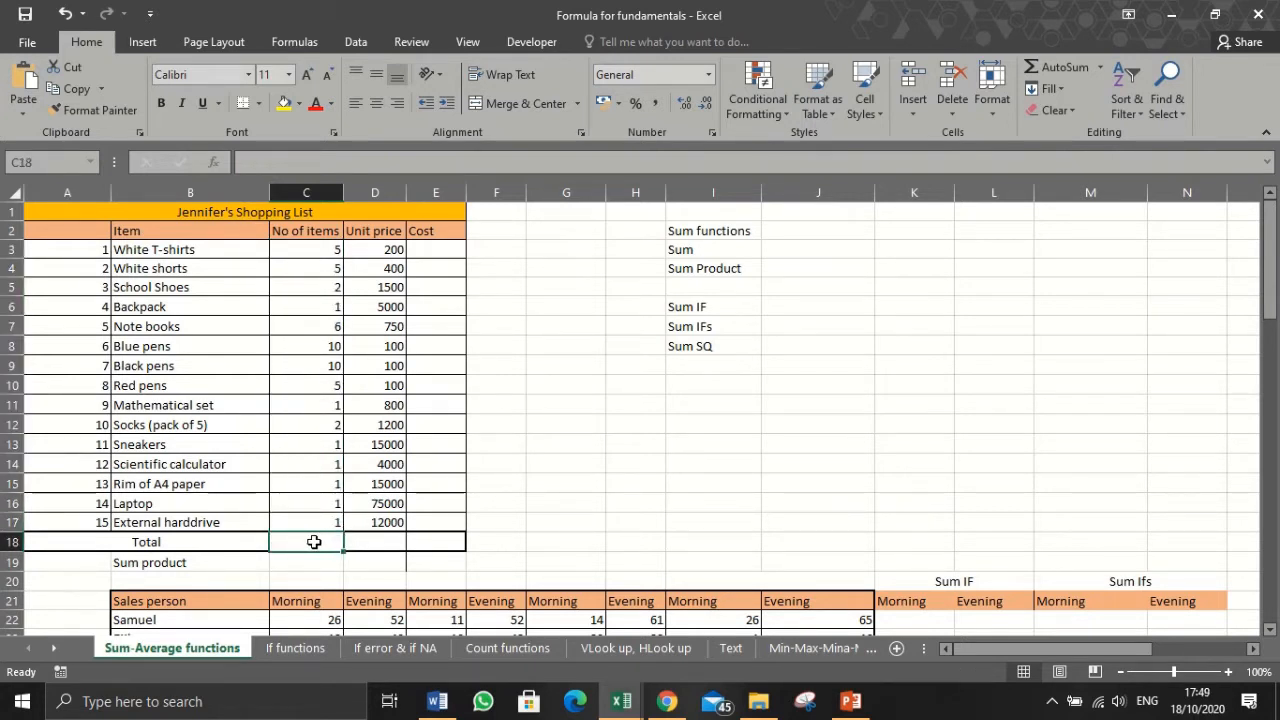
text(=)
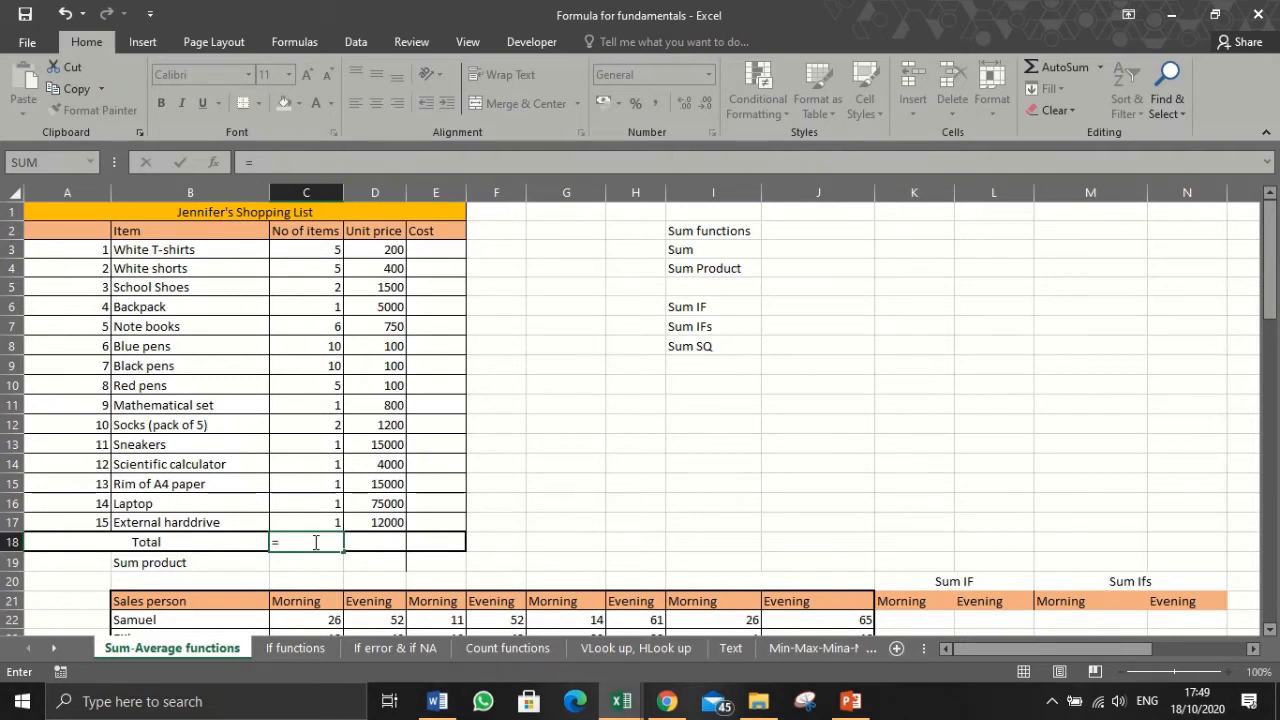
click(305, 249)
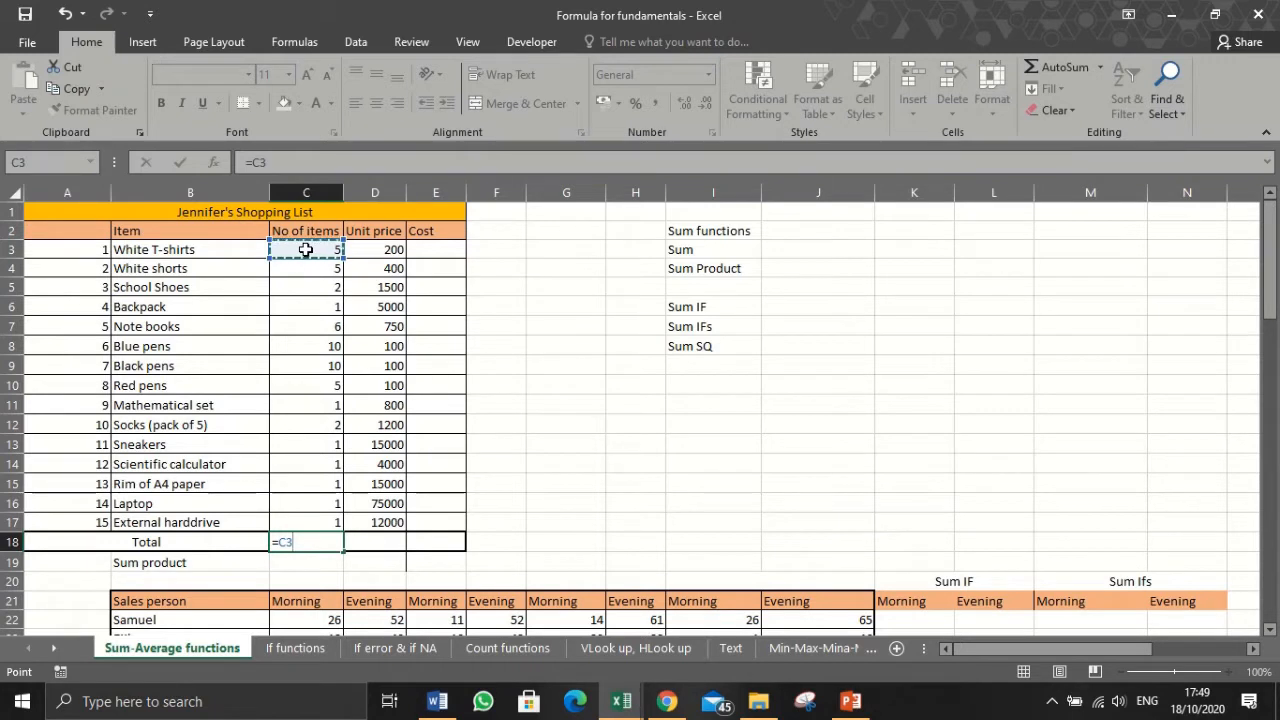
text(+)
click(310, 270)
text(+)
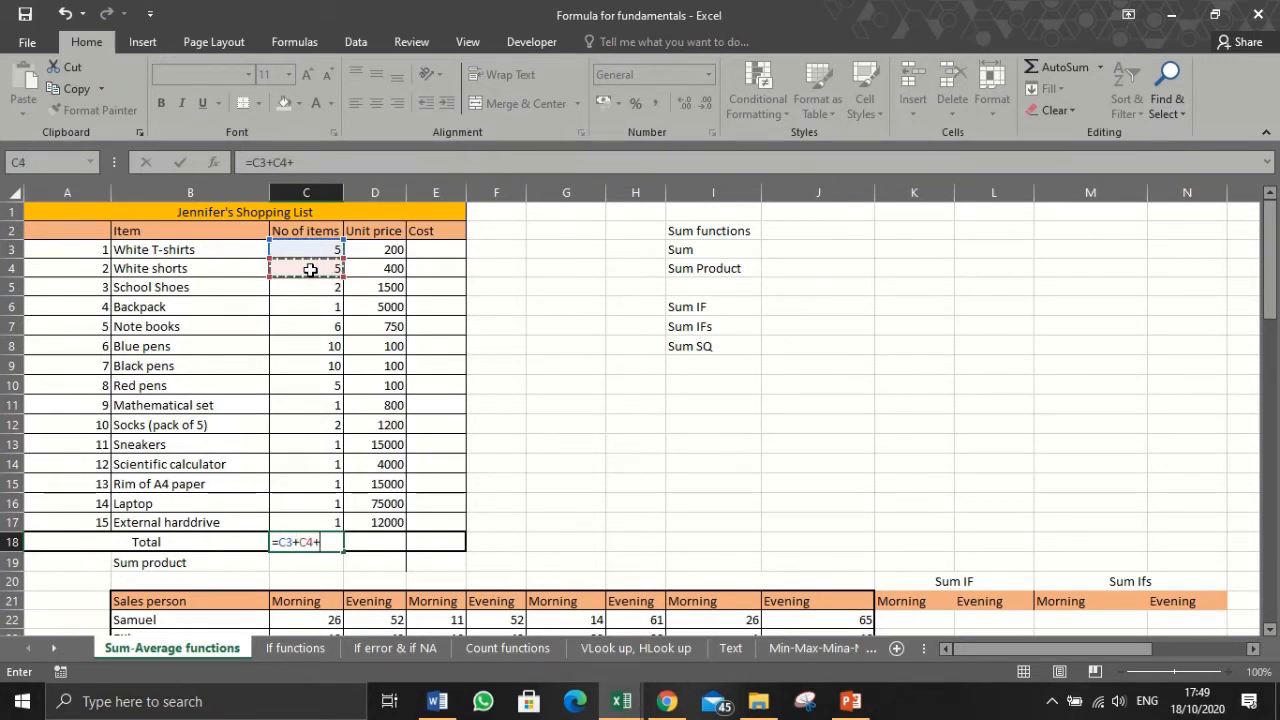
click(312, 287)
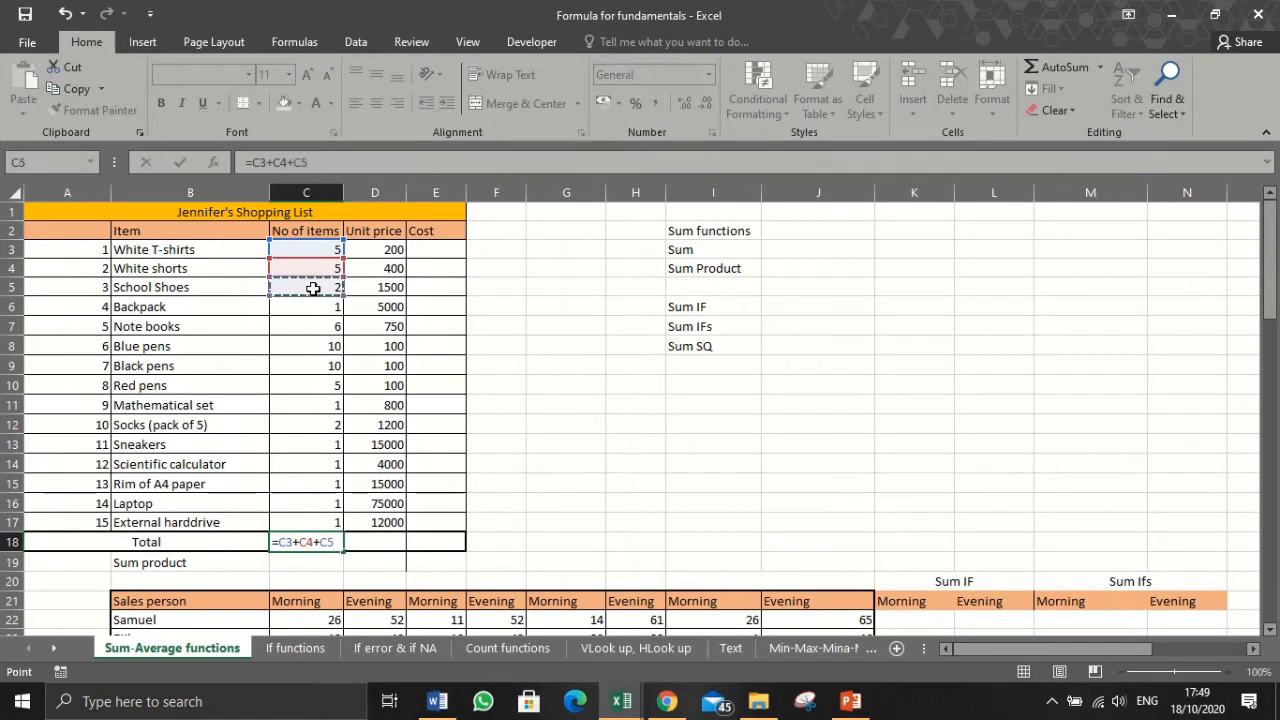
text(+)
key(Escape)
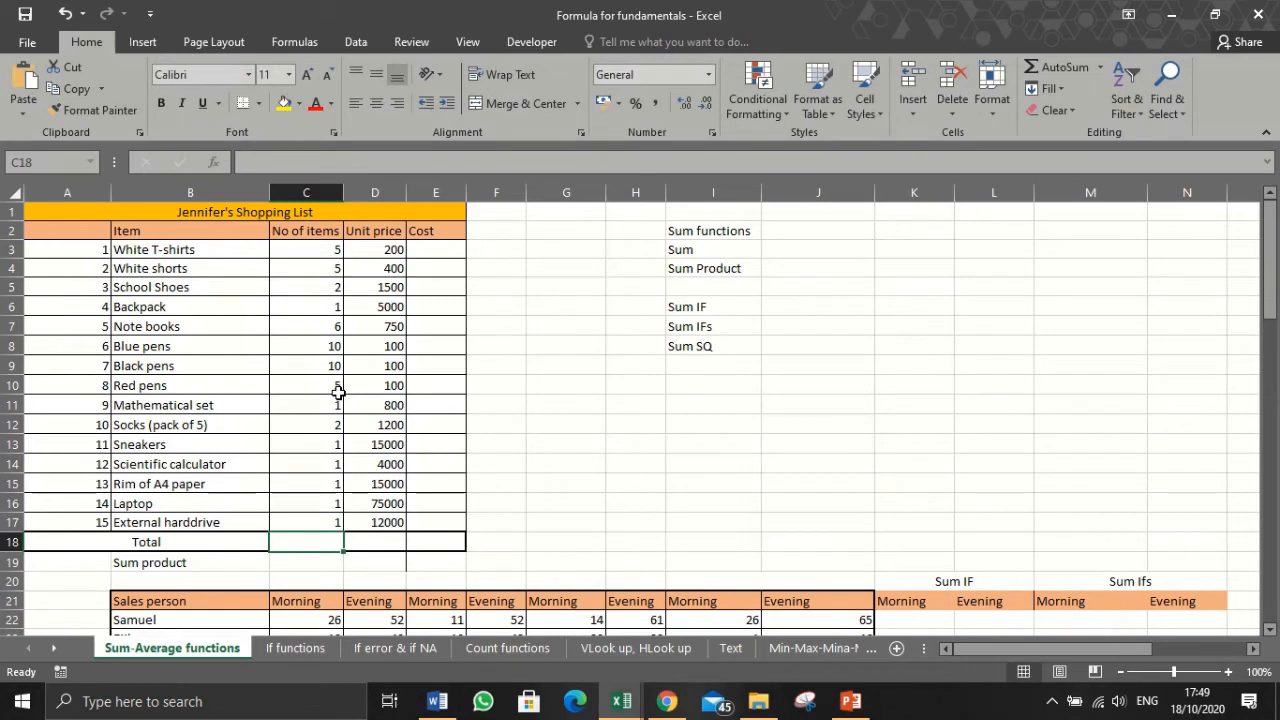
Total the No of items column in cell C18 with the formula =SUM(C3:C17)
text(=sum)
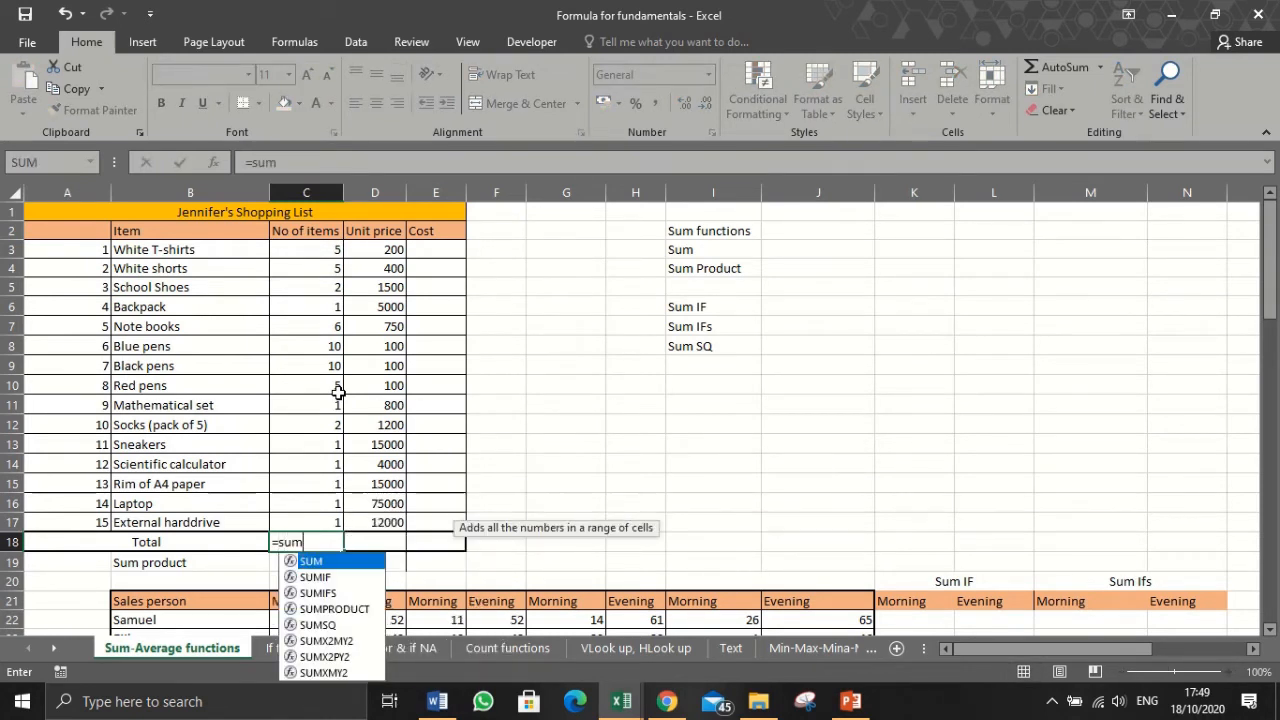
double_click(357, 565)
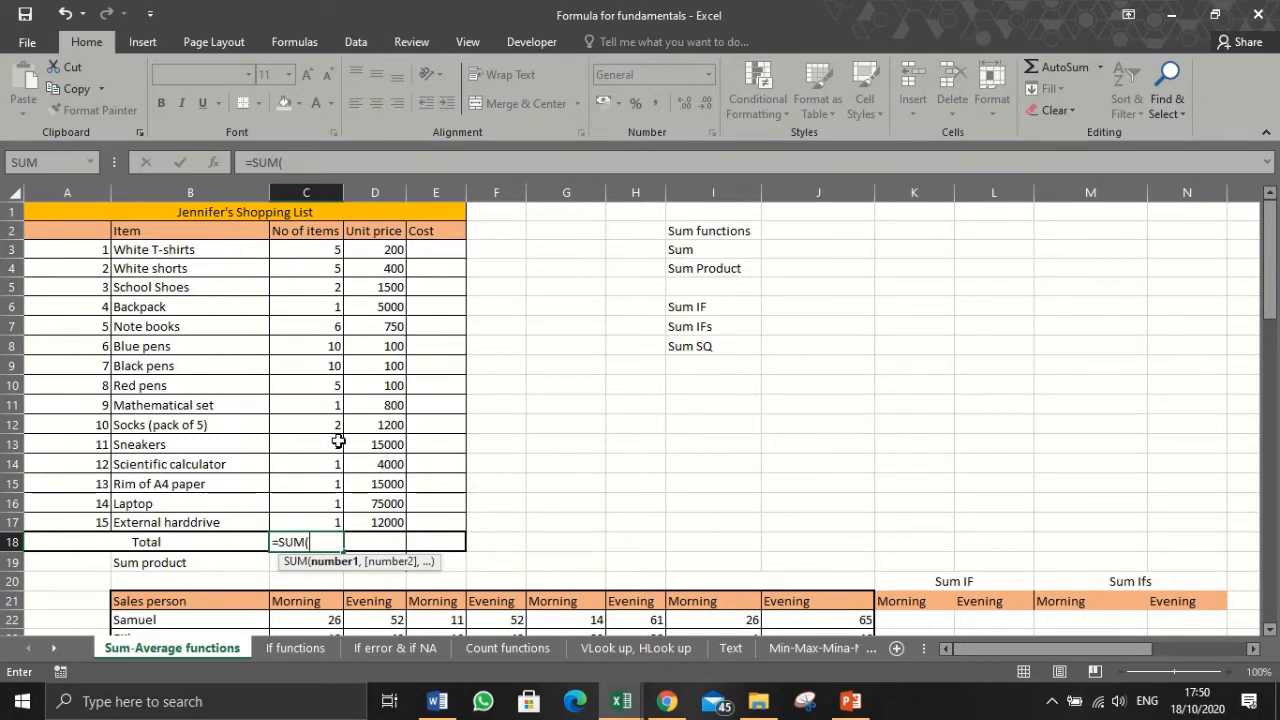
click(328, 256)
drag(328, 256, 319, 516)
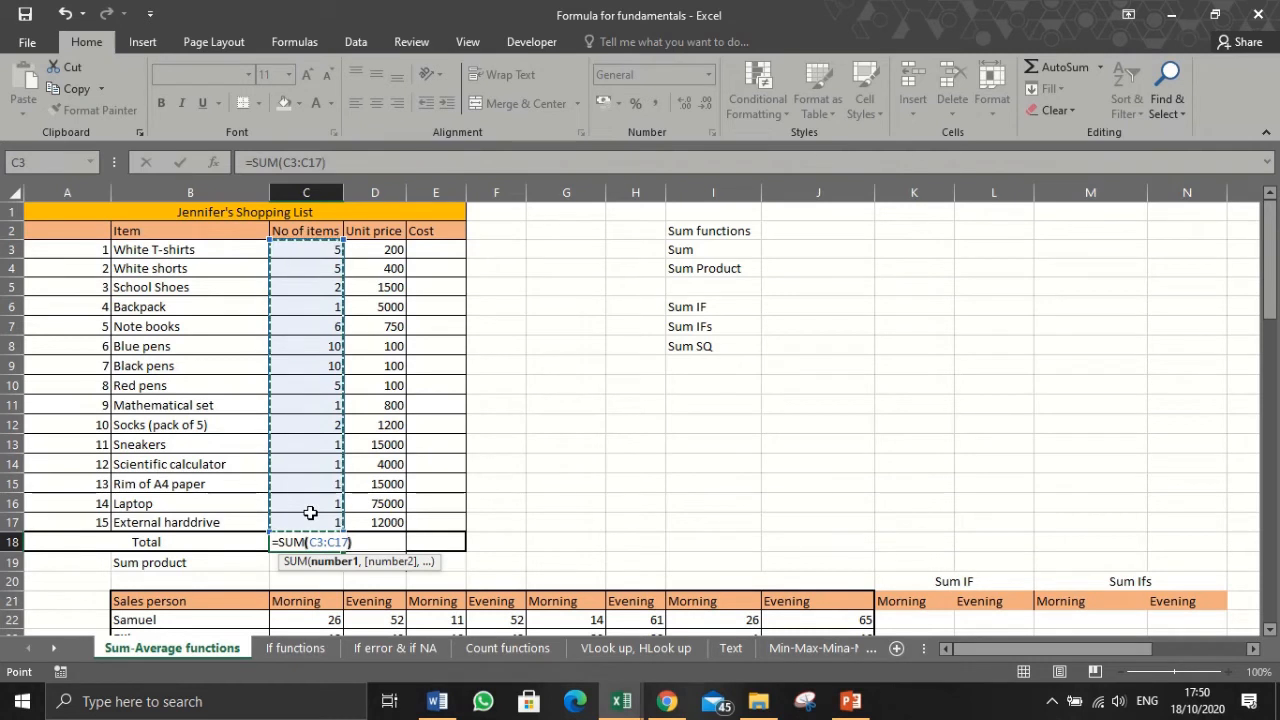
text())
key(Return)
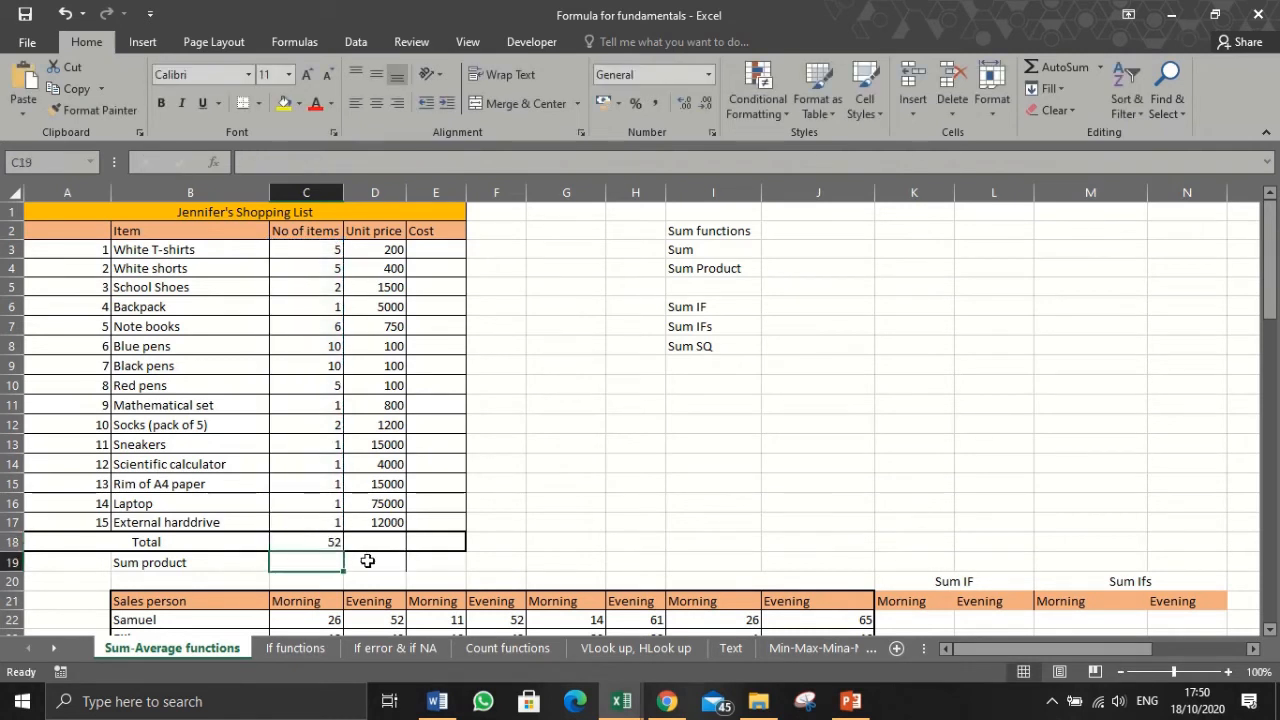
click(318, 540)
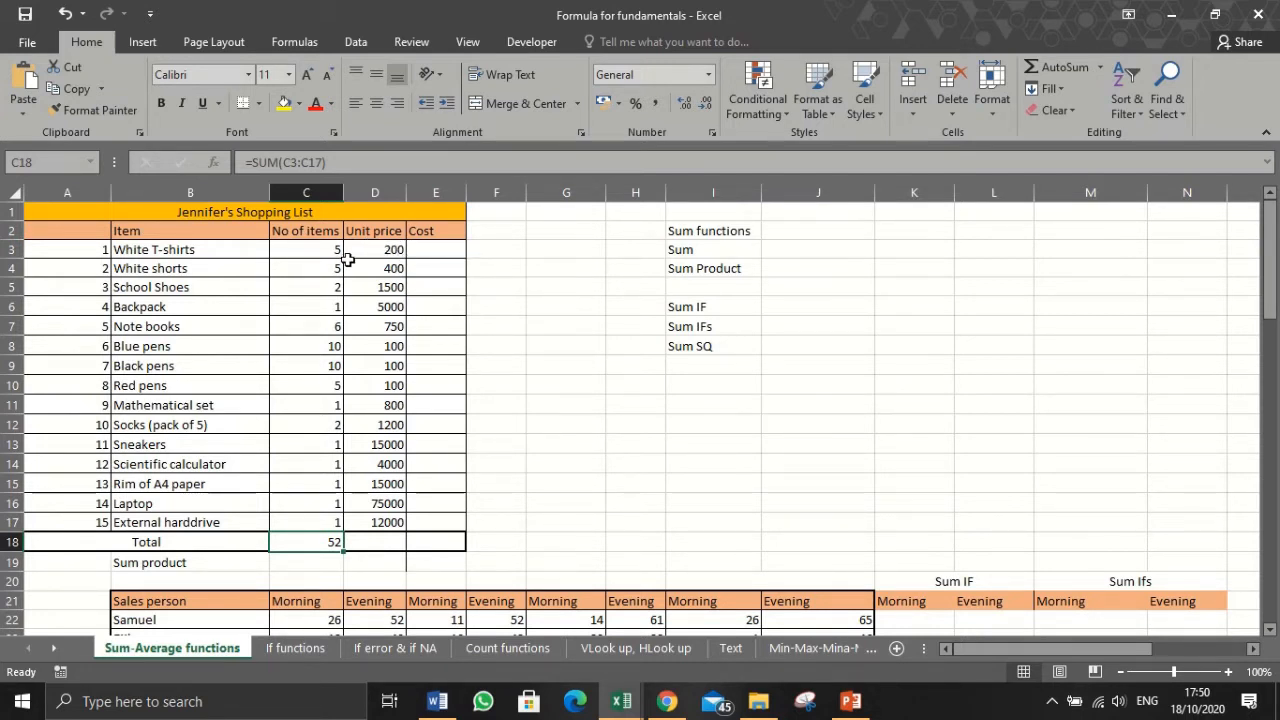
Calculate the White T-shirts cost in E3 with =C3*D3 and fill the formula down the Cost column to E17
click(439, 541)
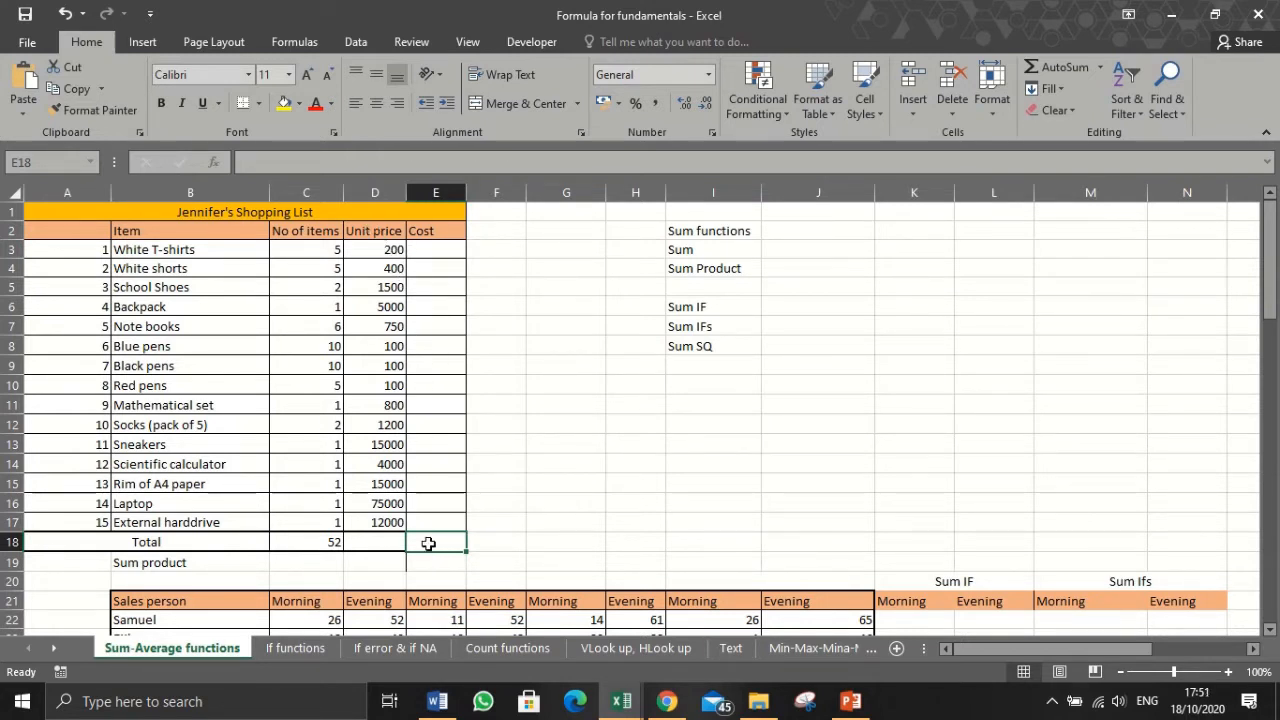
click(437, 250)
text(=)
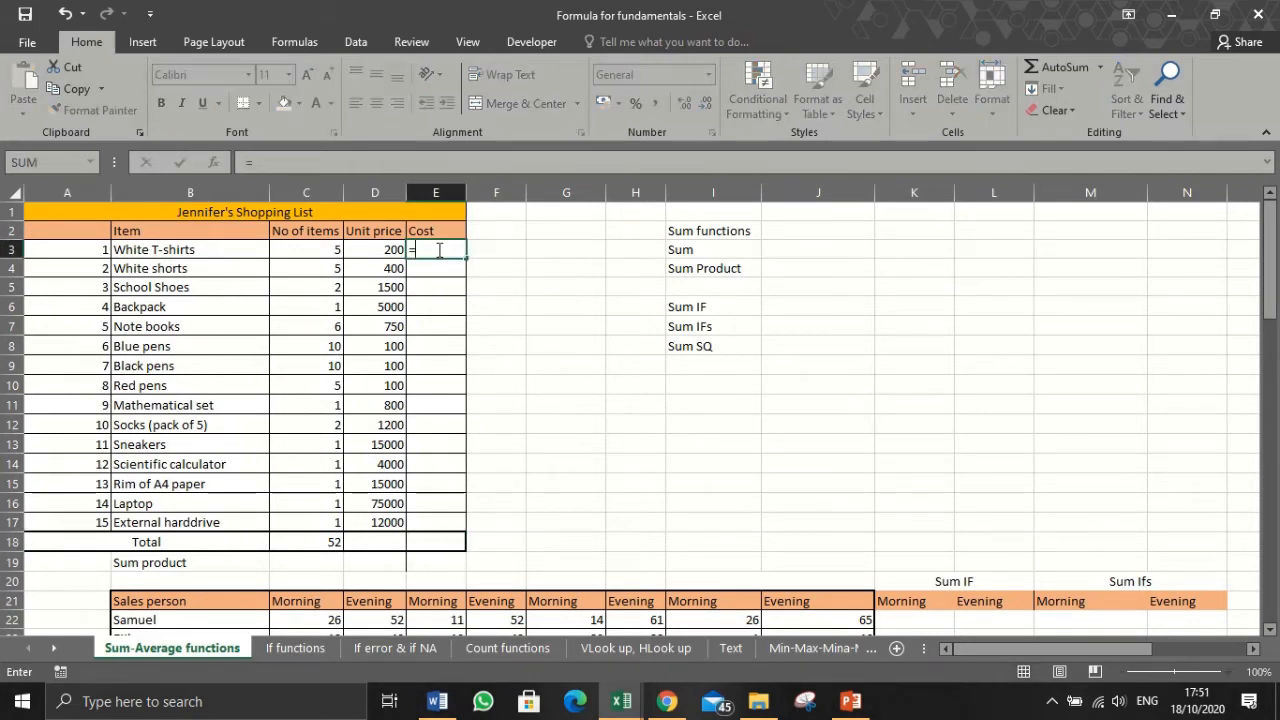
click(310, 253)
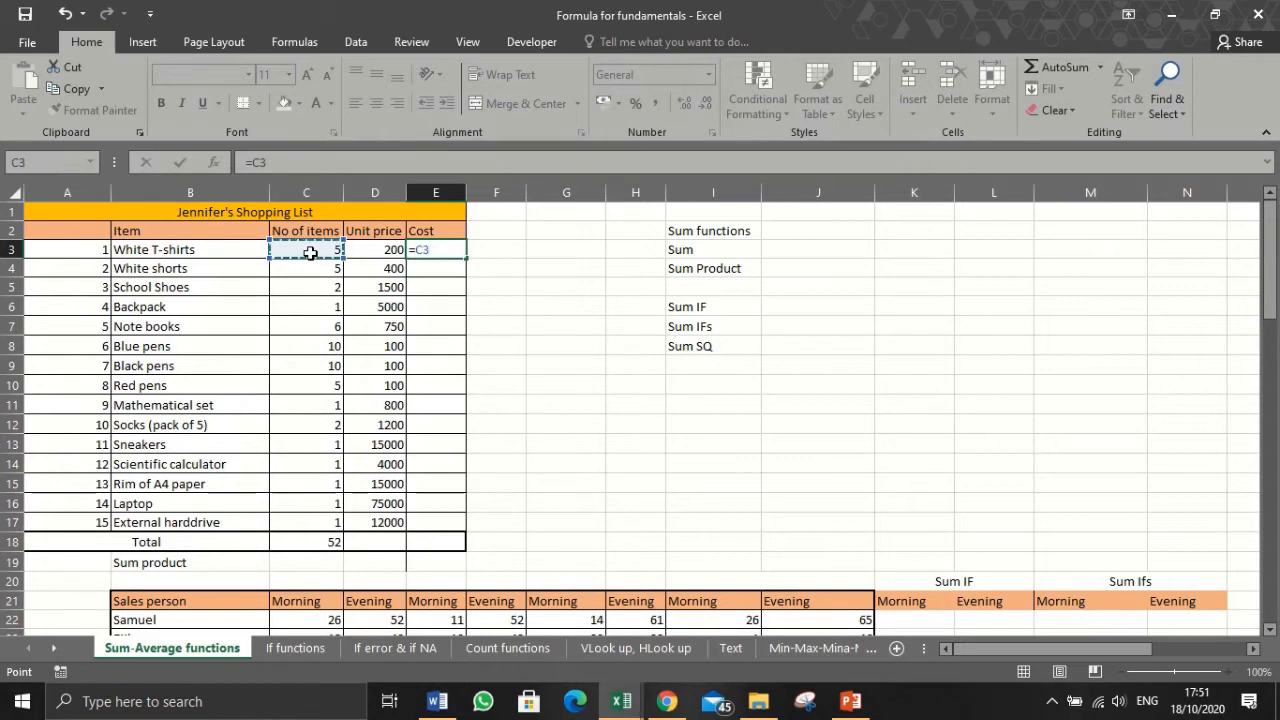
text(*)
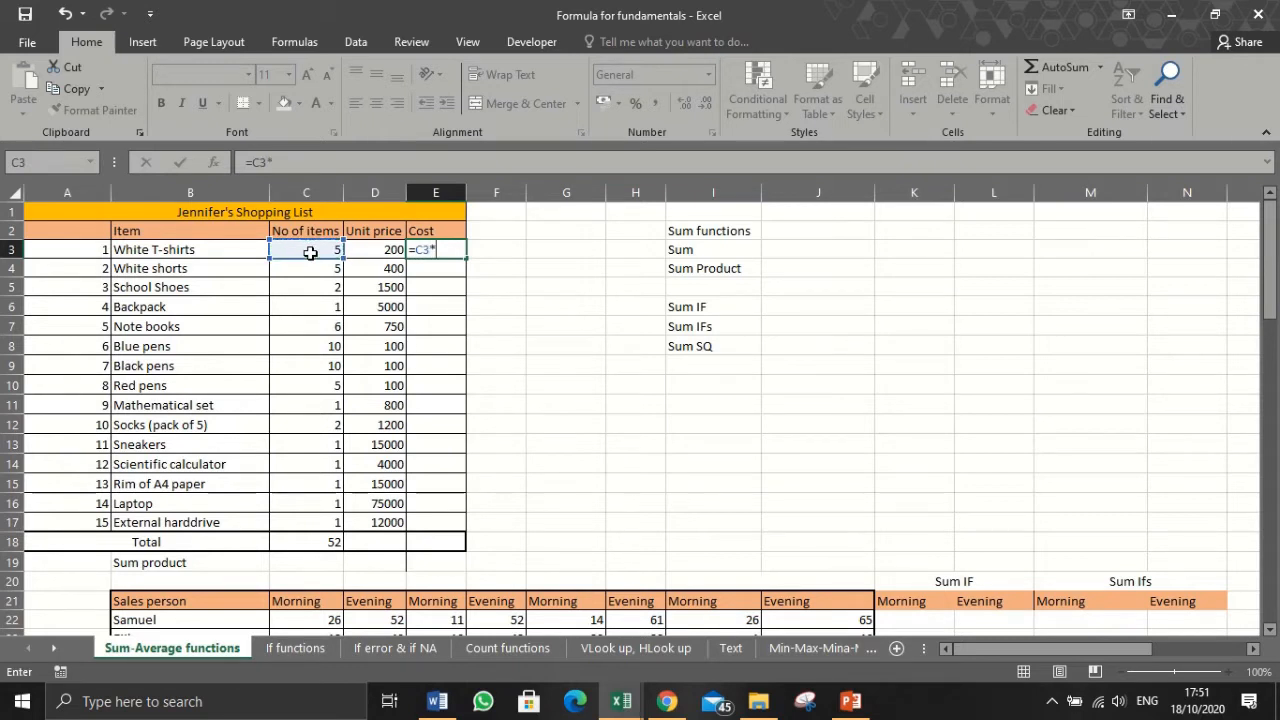
click(375, 251)
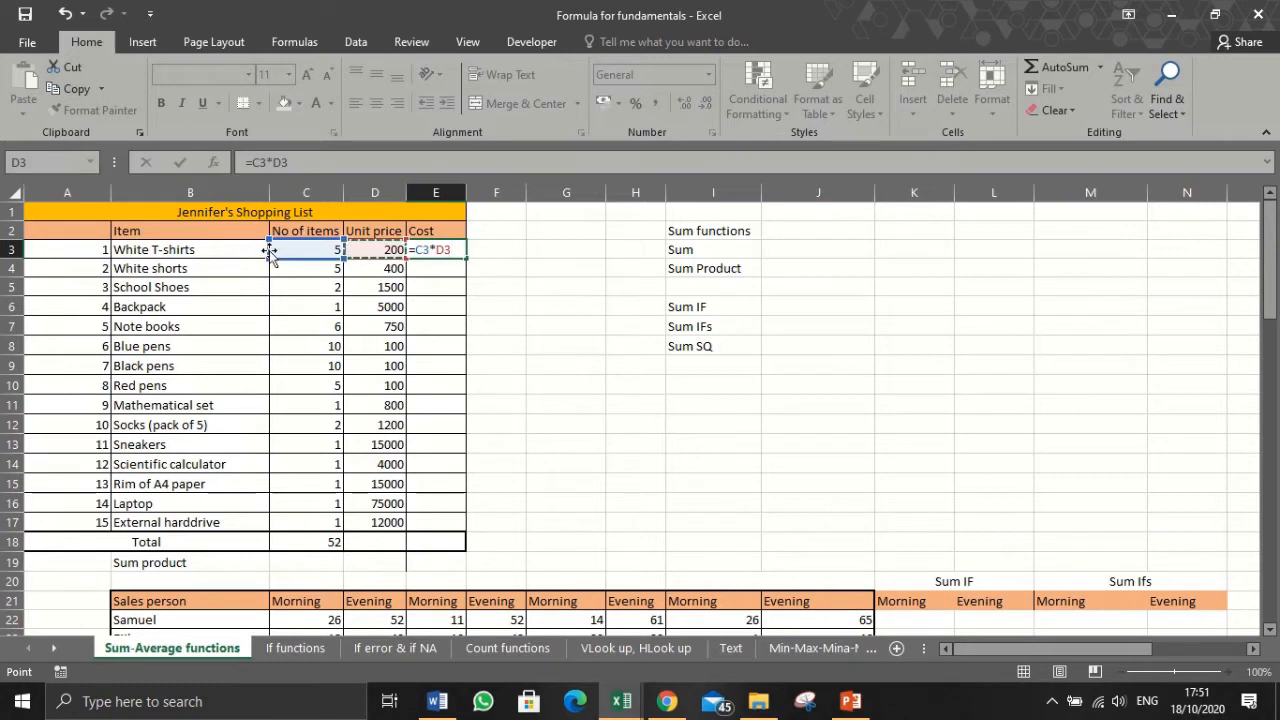
key(Return)
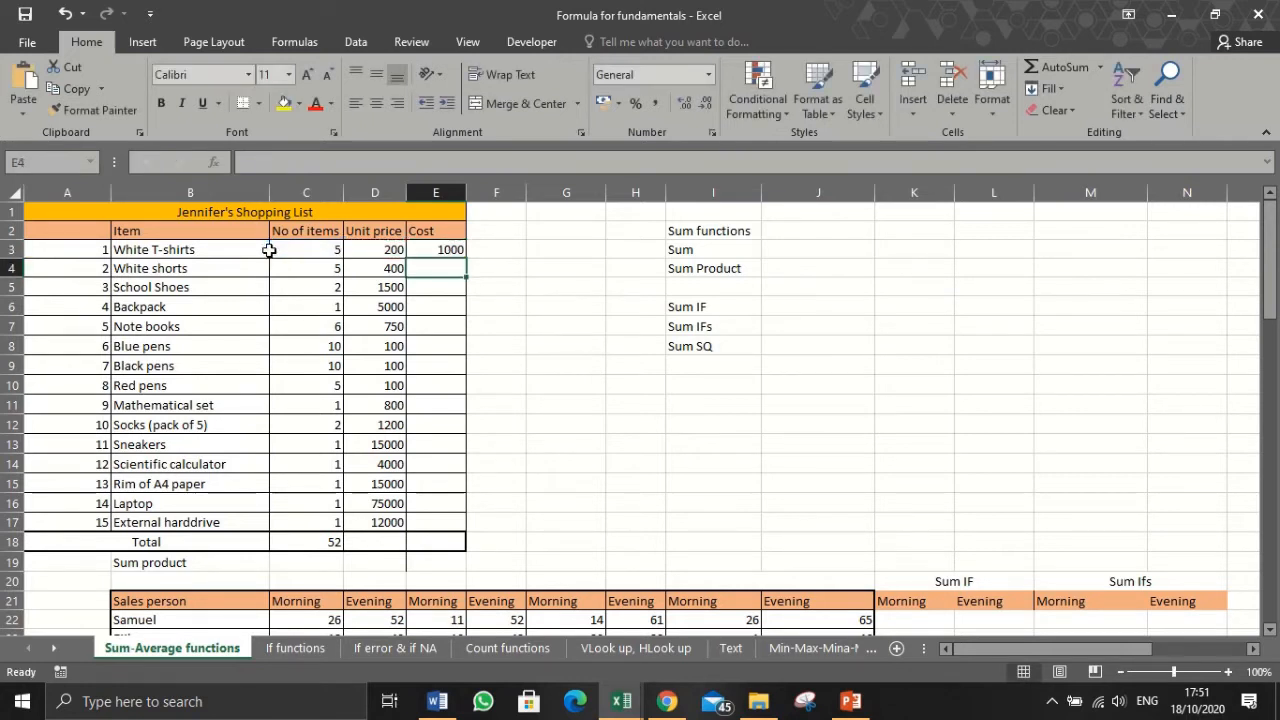
click(454, 247)
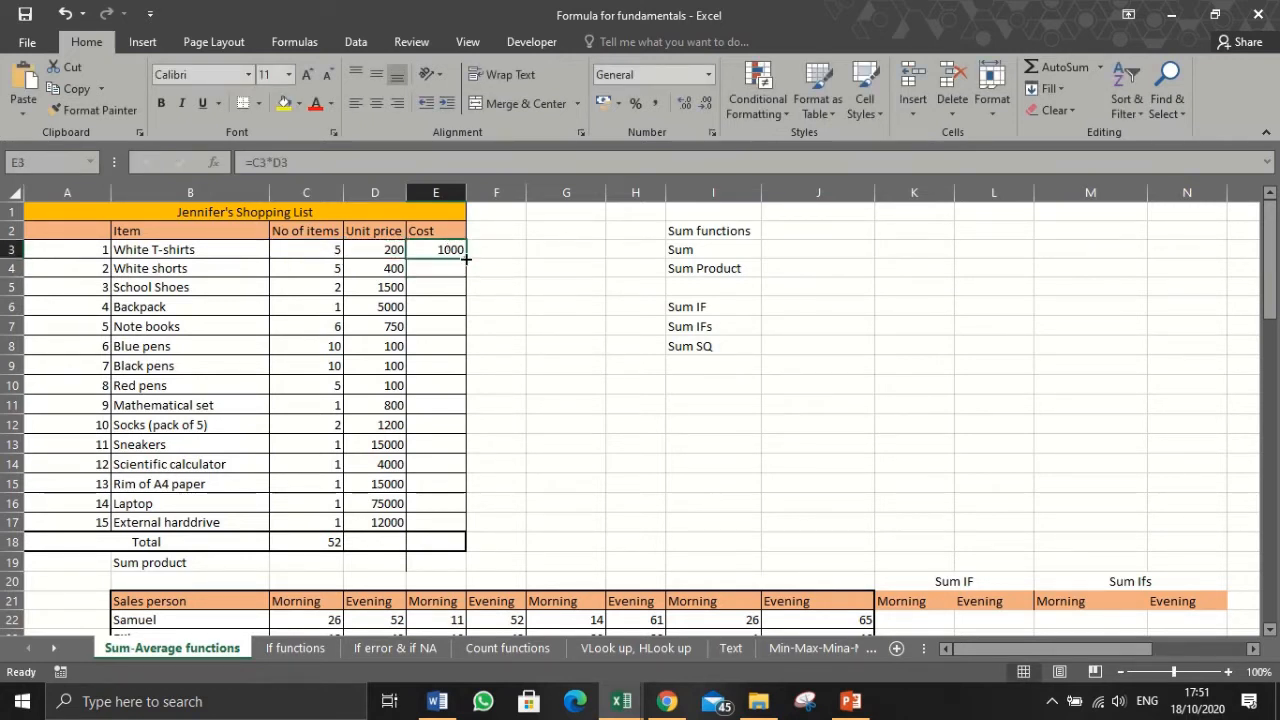
drag(465, 259, 447, 527)
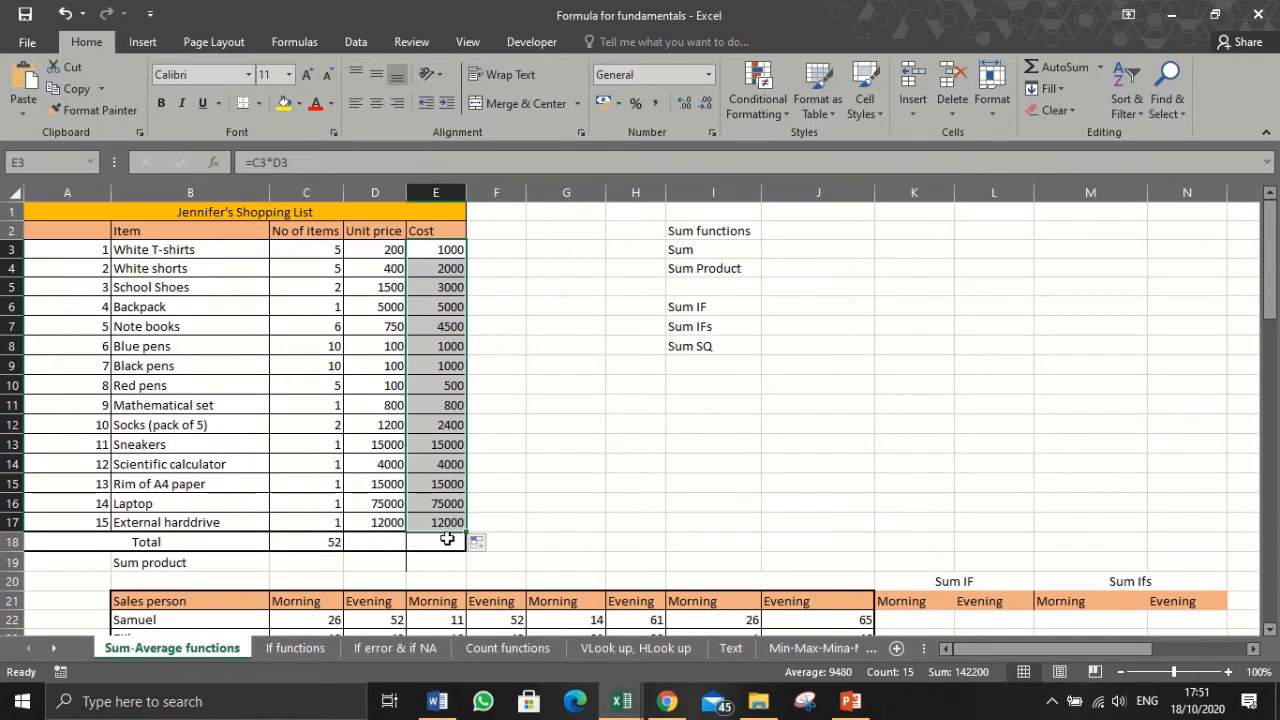
Total the Cost column in cell E18 by summing E3:E17 with the SUM function
click(445, 539)
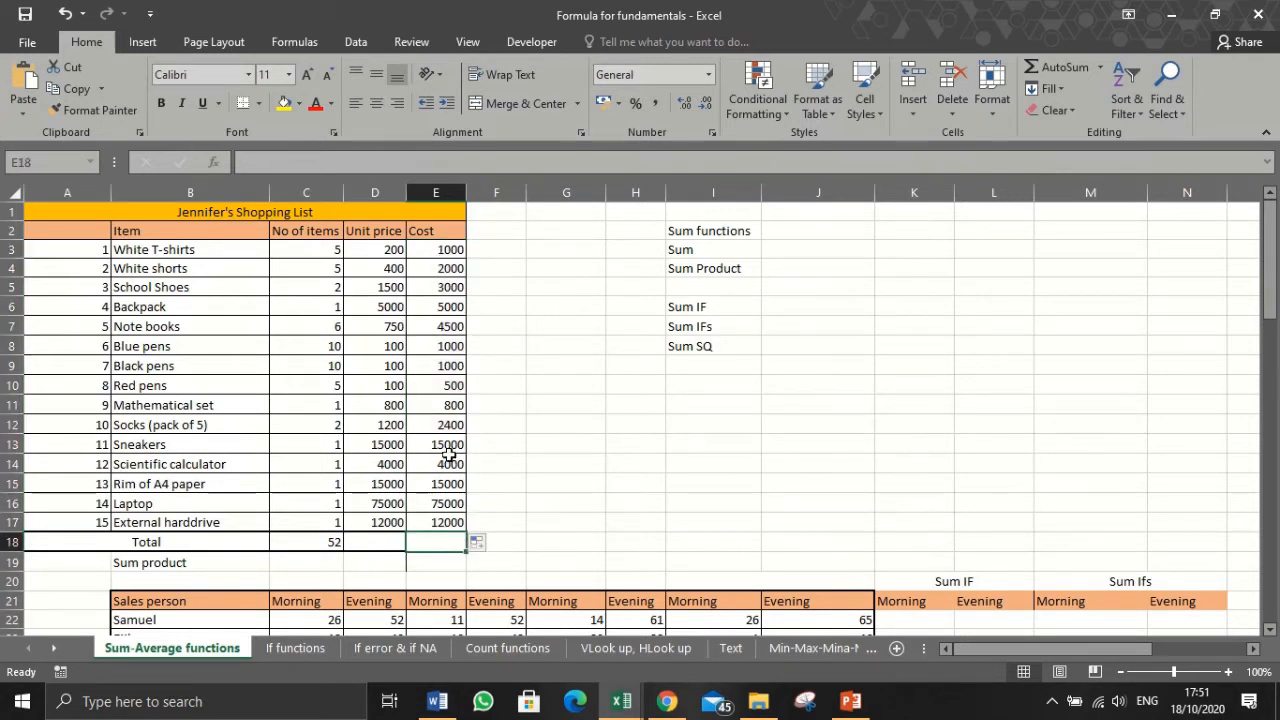
text(=sum)
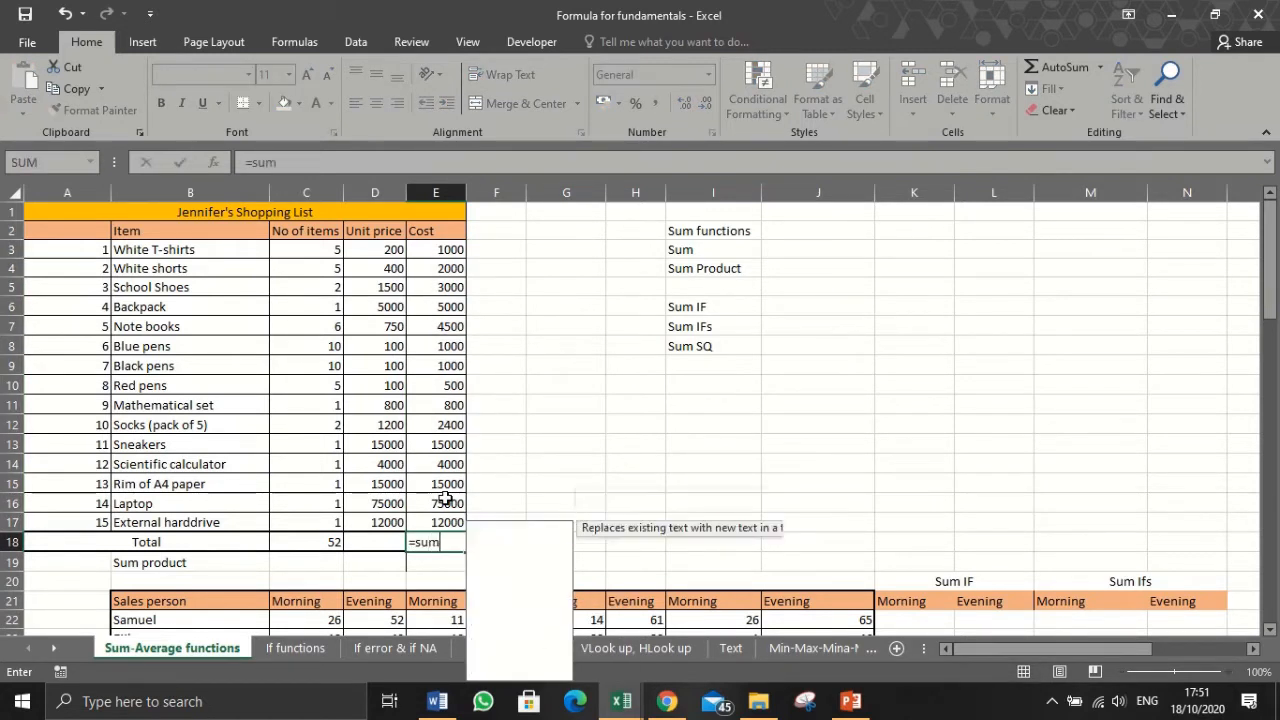
key(Tab)
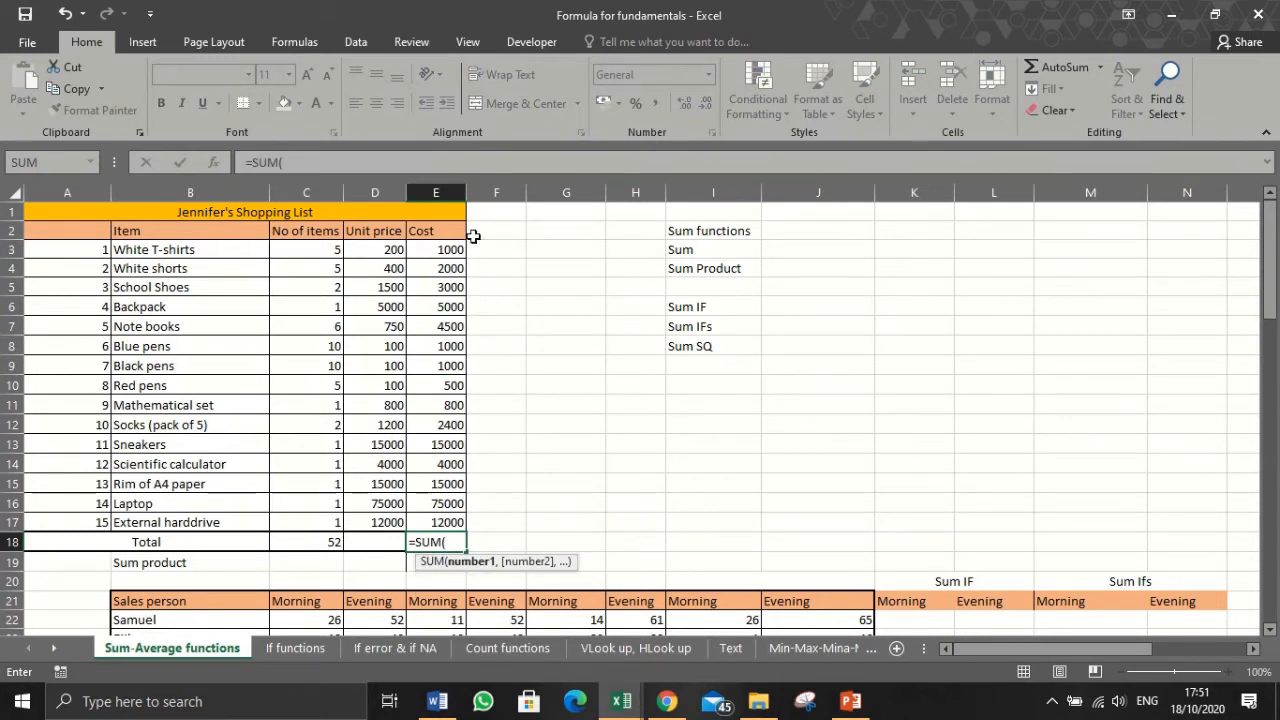
drag(449, 250, 448, 517)
text())
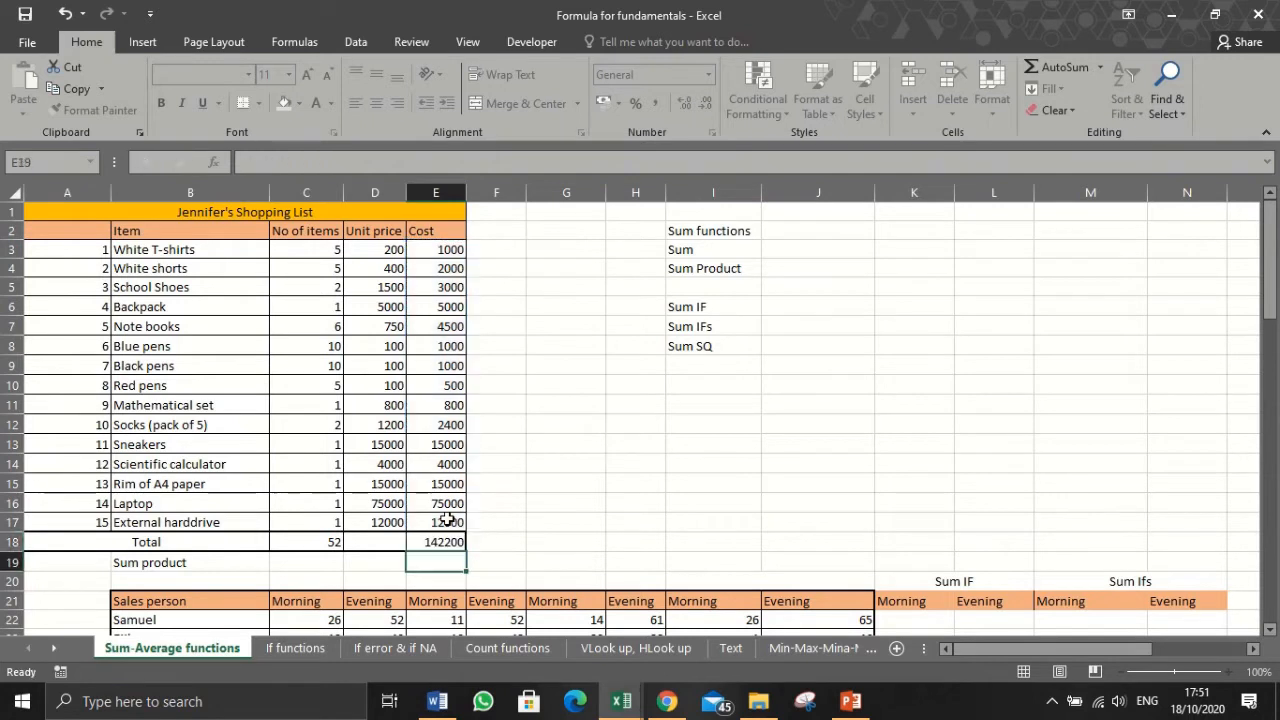
key(Return)
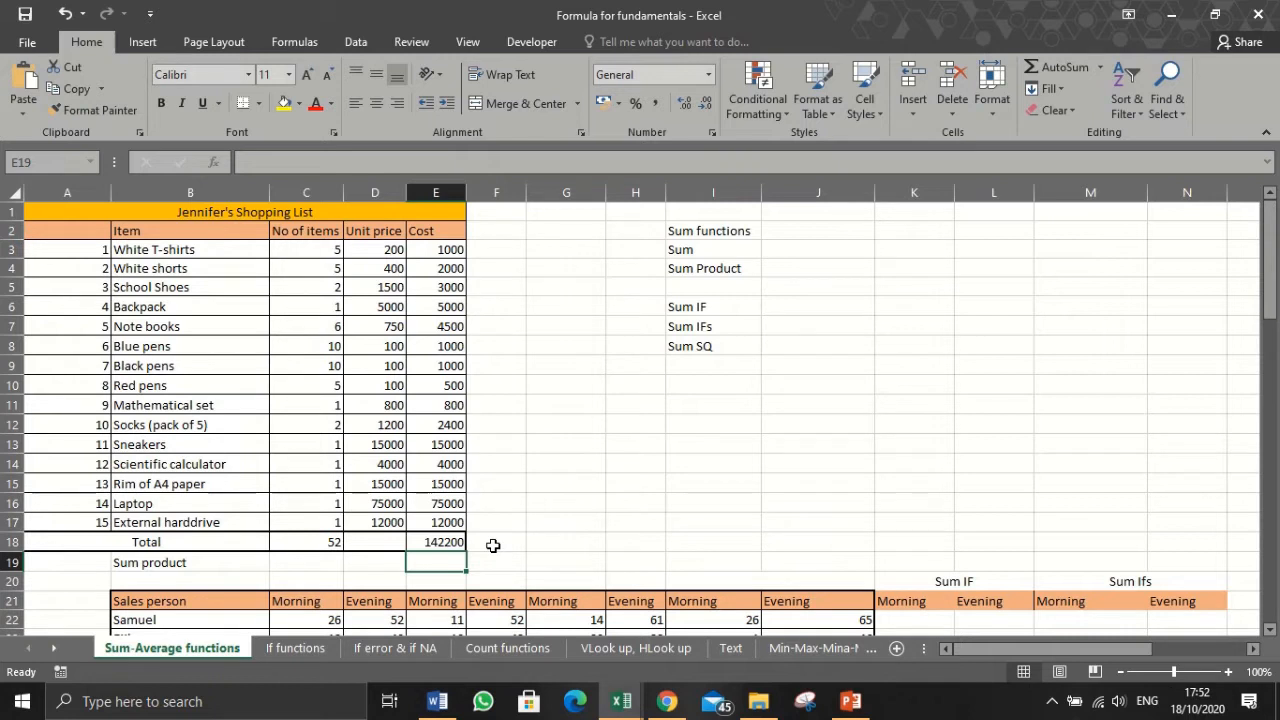
Calculate the shopping list's sum product in E19 with the formula =SUMPRODUCT(C3:C17,D3:D17)
text(=)
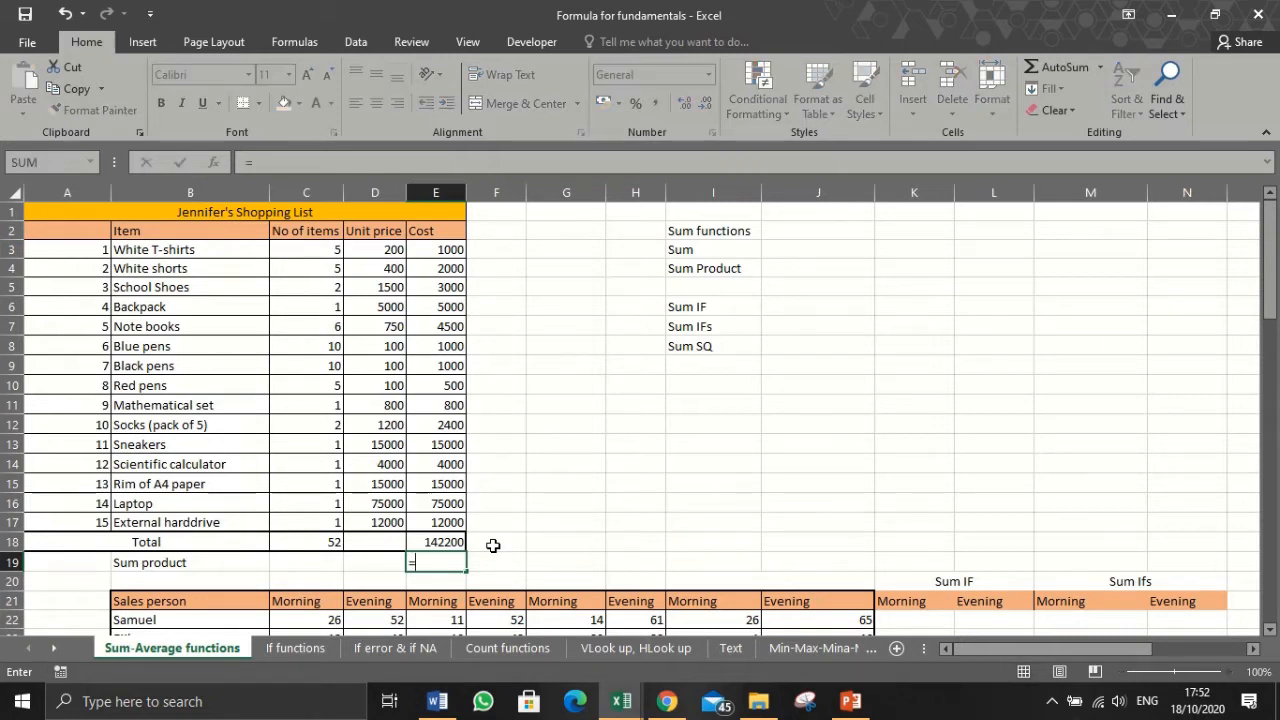
text(sum)
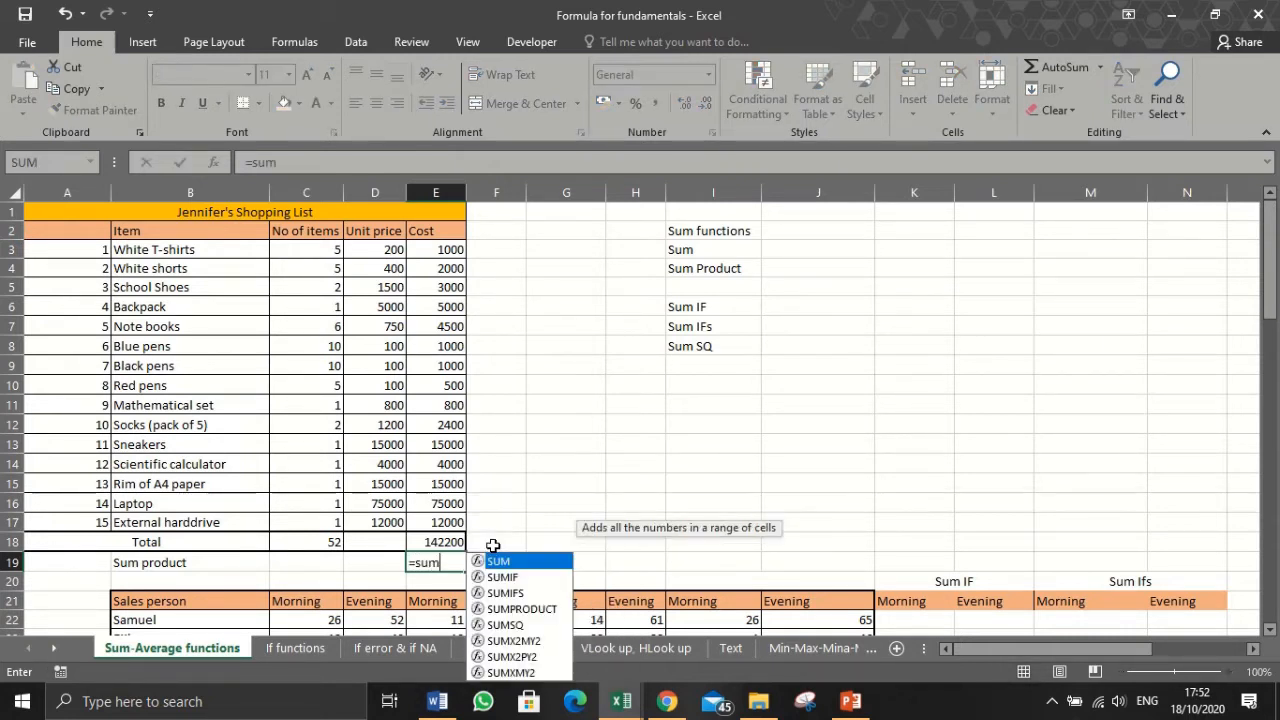
key(Down)
key(Down)
key(Down)
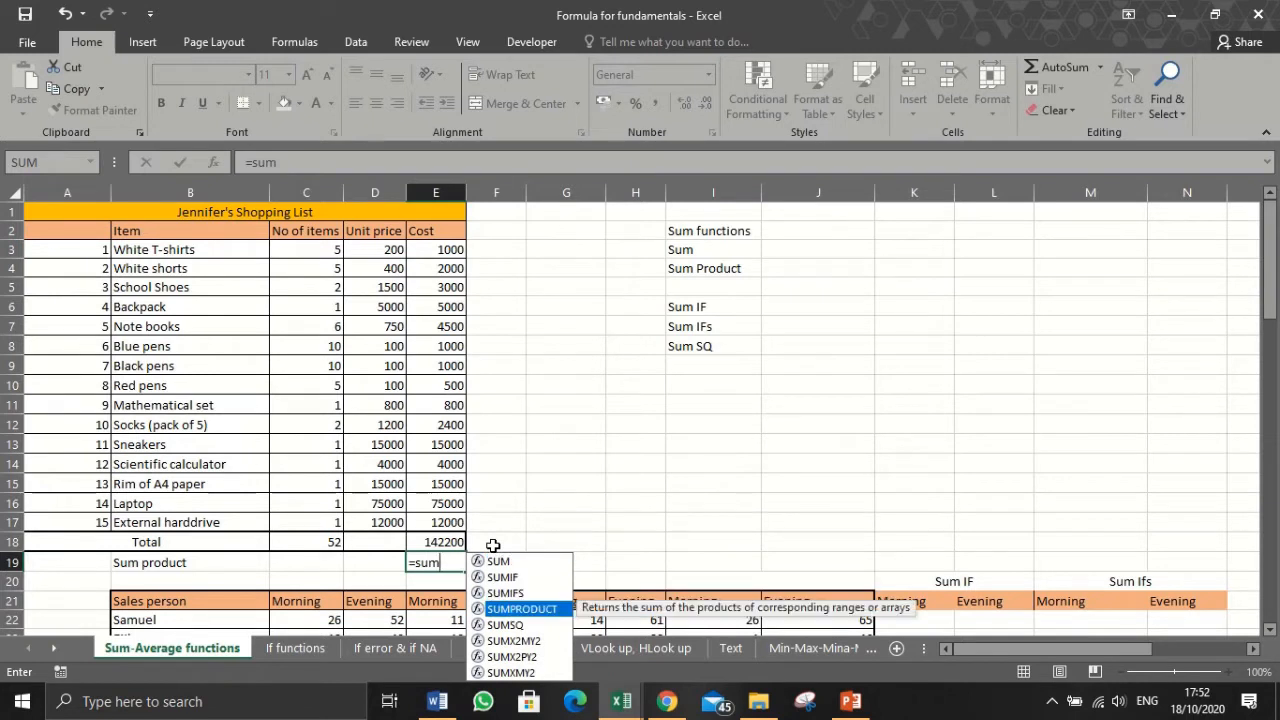
key(Tab)
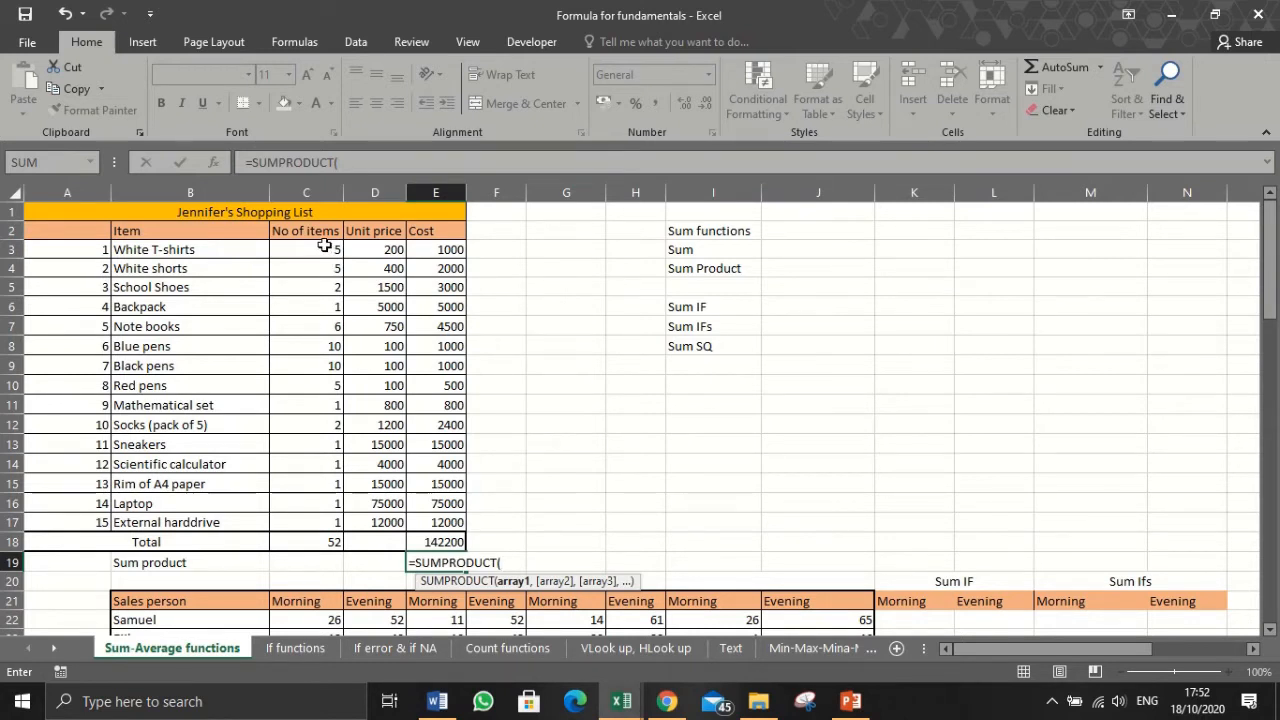
drag(324, 245, 314, 523)
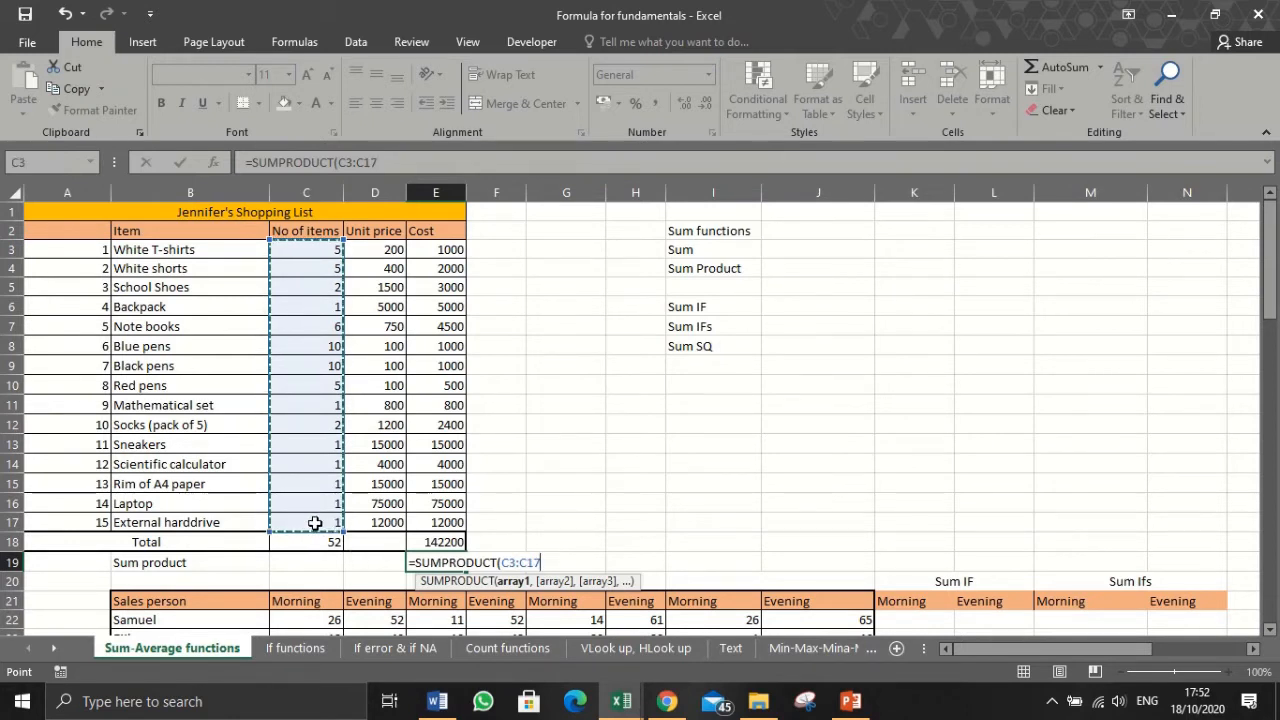
text(,)
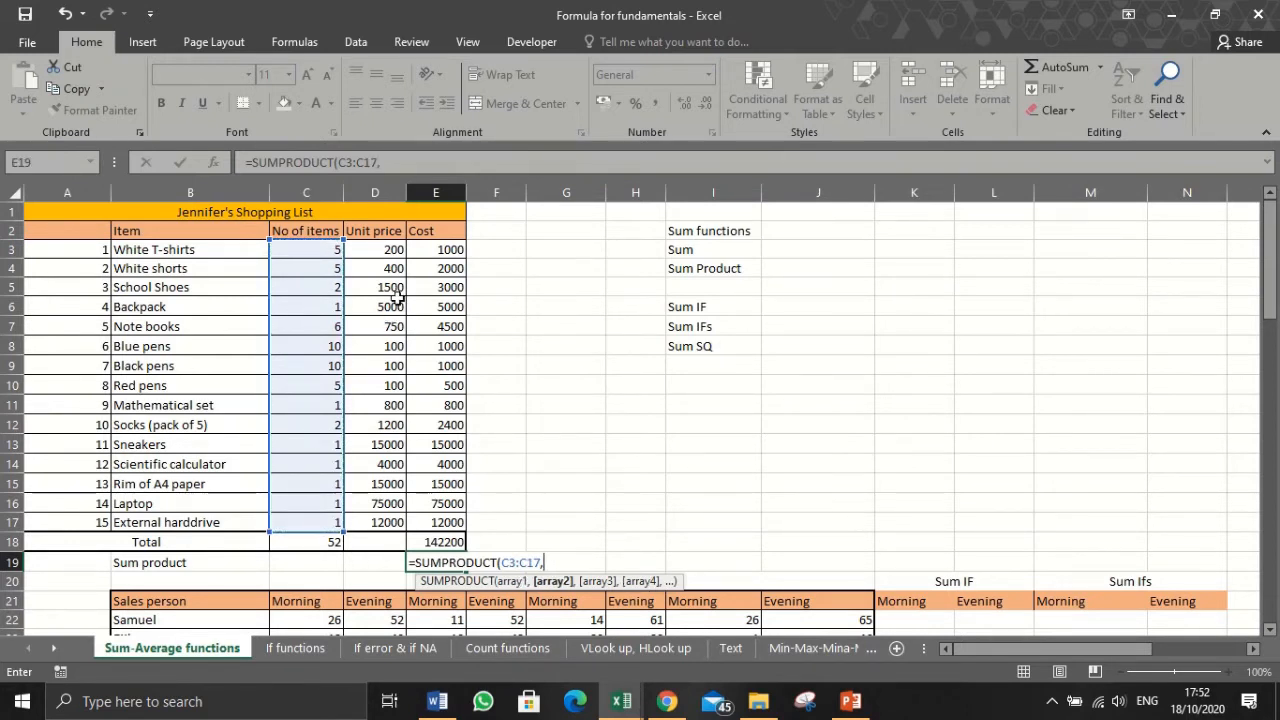
drag(378, 248, 371, 521)
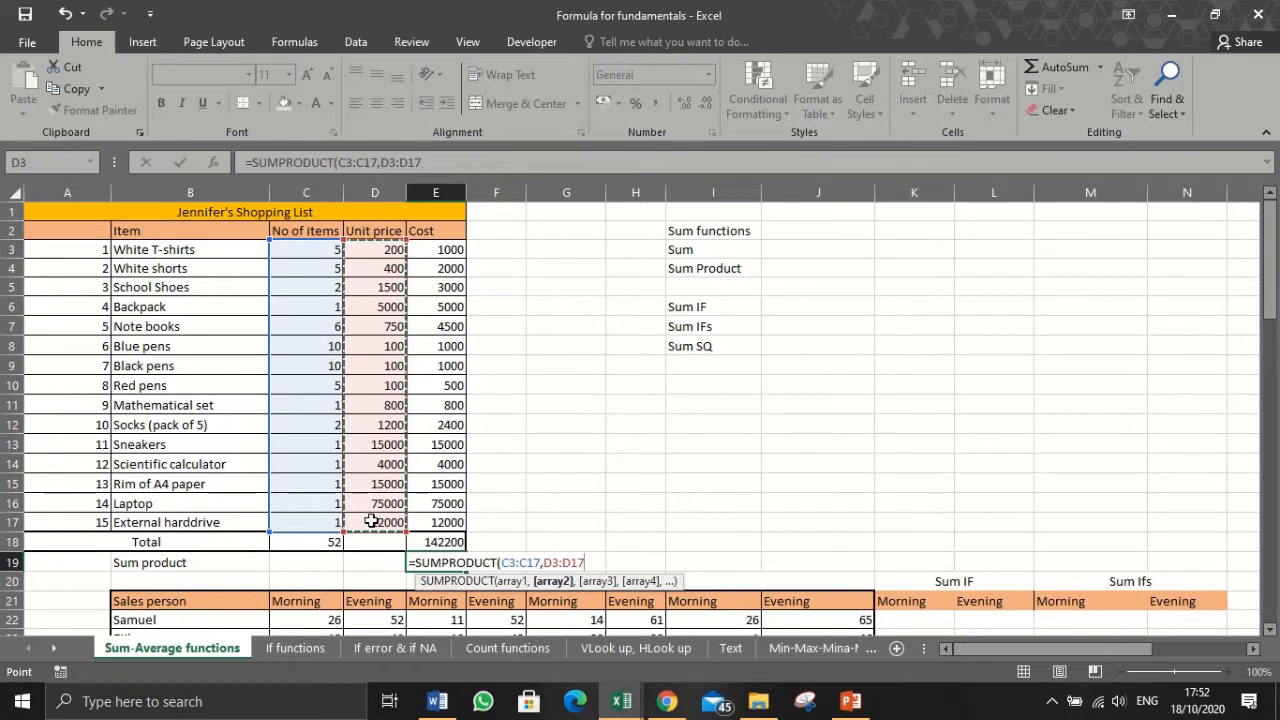
text())
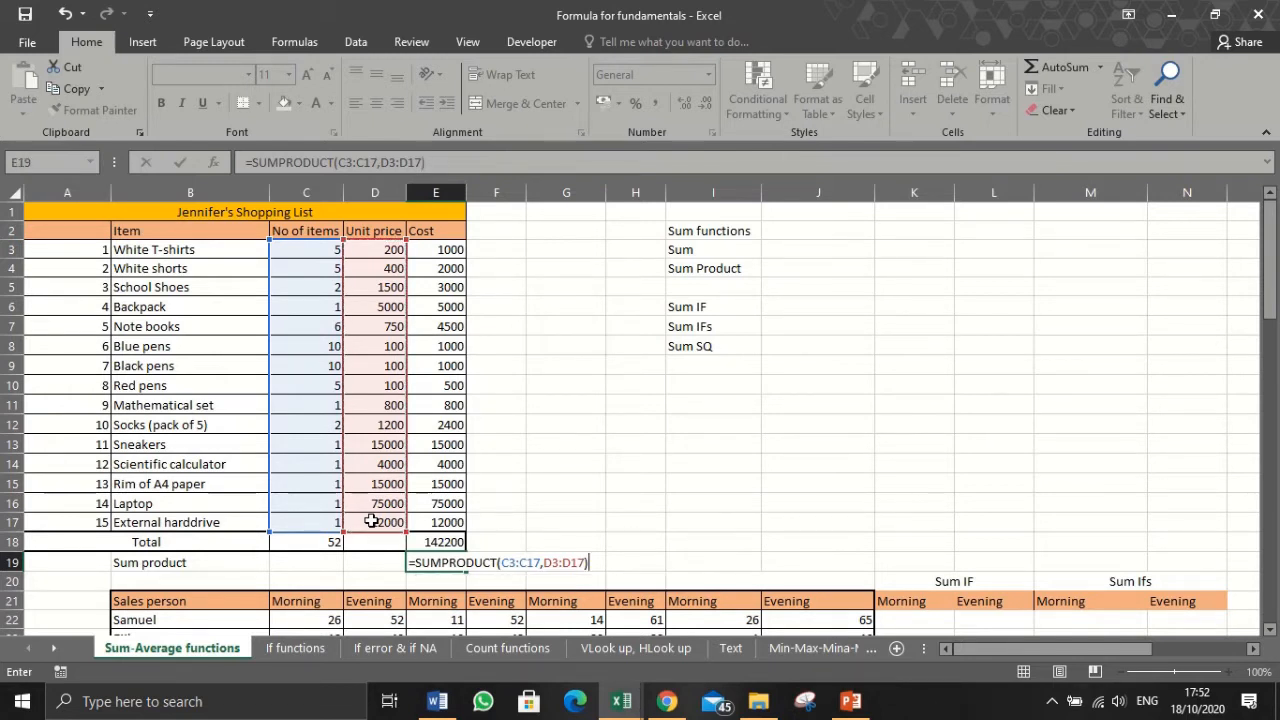
key(Return)
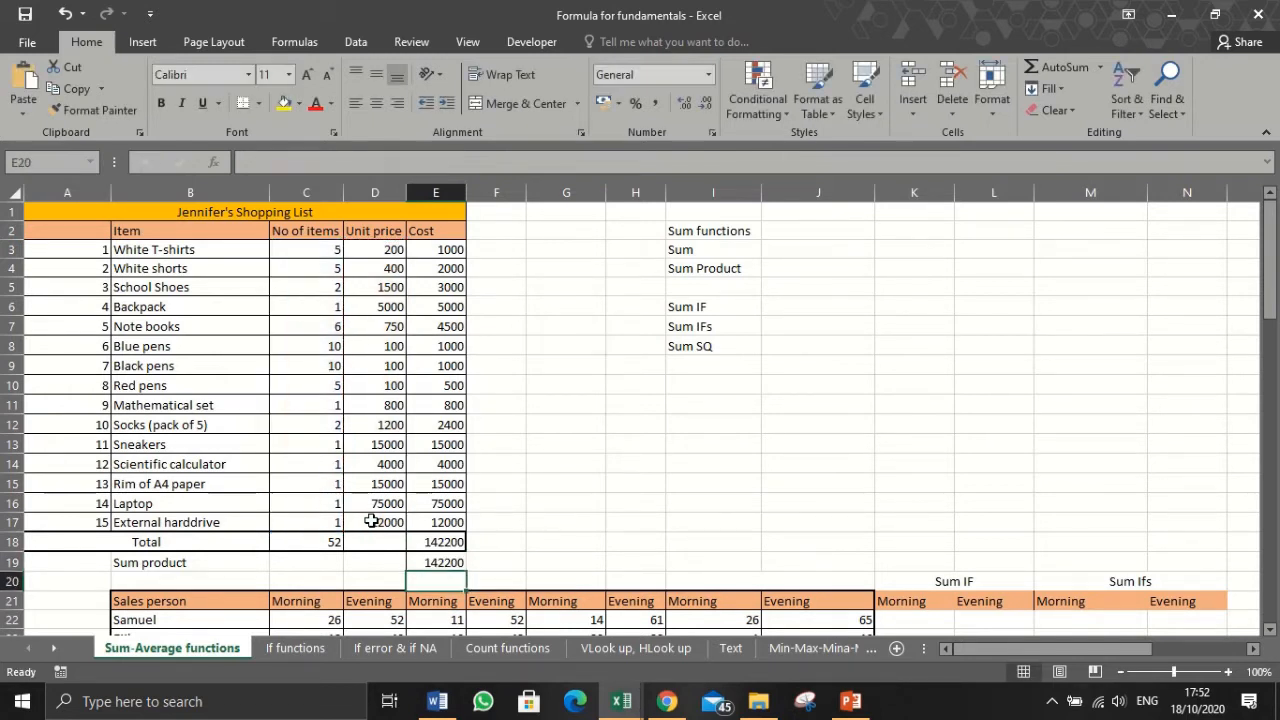
Compare the SUM total in E18 with the SUMPRODUCT result in E19 and inspect both formulas
click(451, 556)
click(452, 542)
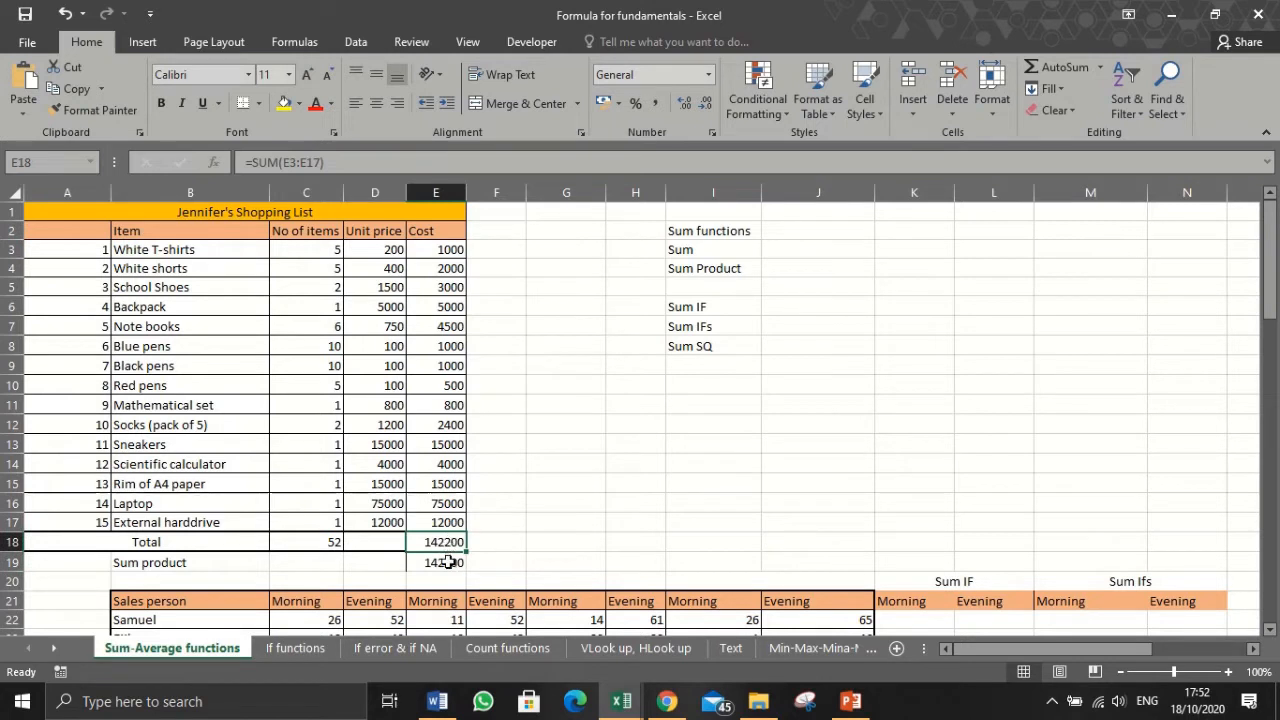
click(447, 562)
click(449, 541)
click(454, 562)
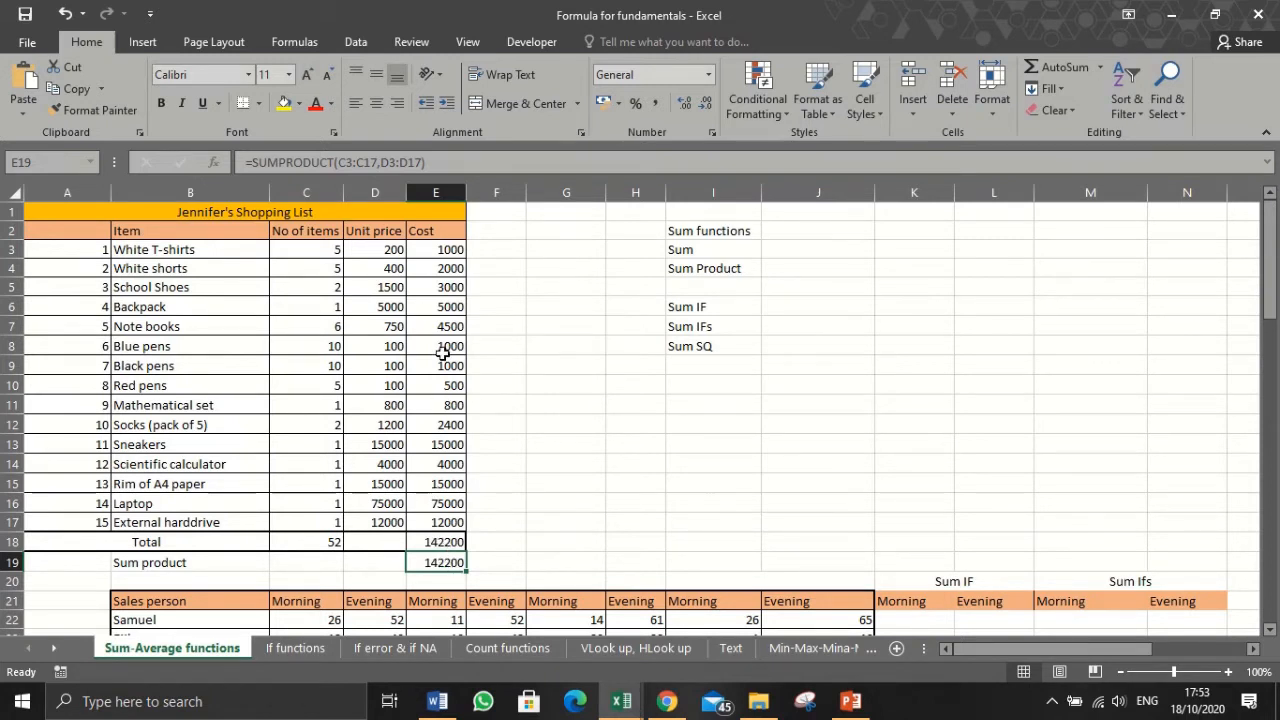
Try shortening the second SUMPRODUCT array in E19 to D3:D16, and undo the change
double_click(437, 563)
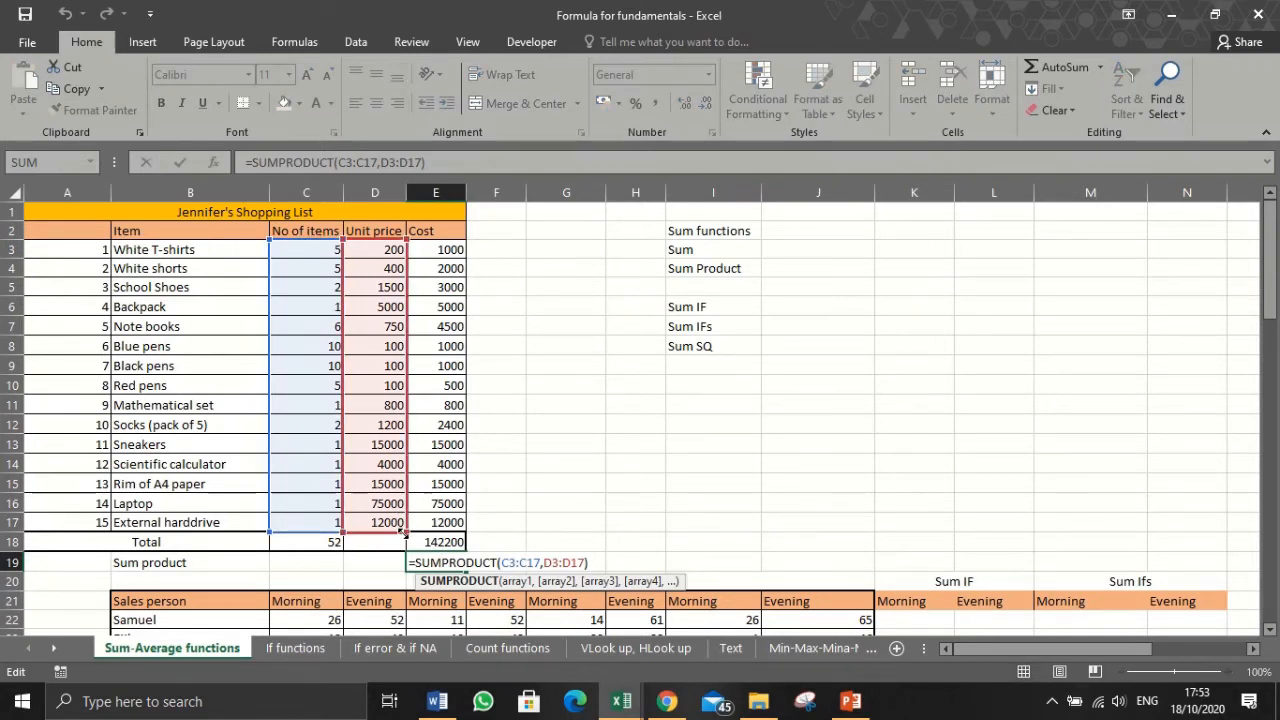
drag(403, 532, 403, 514)
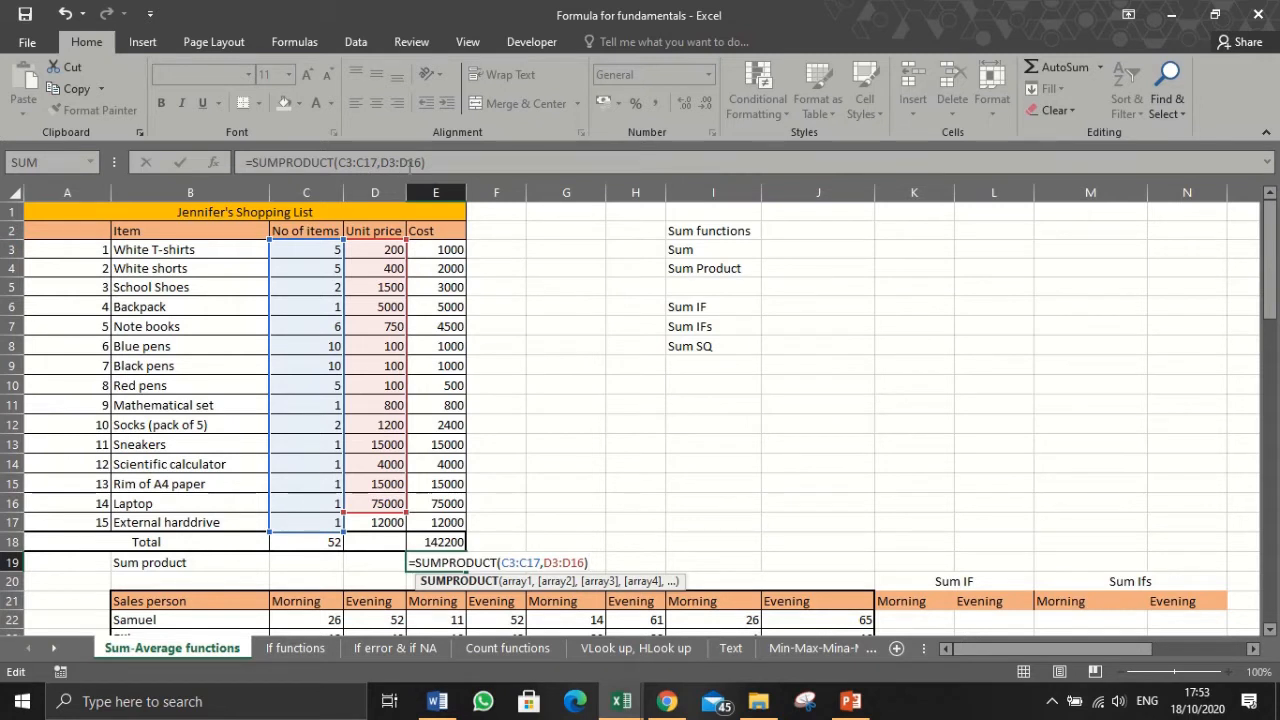
key(Return)
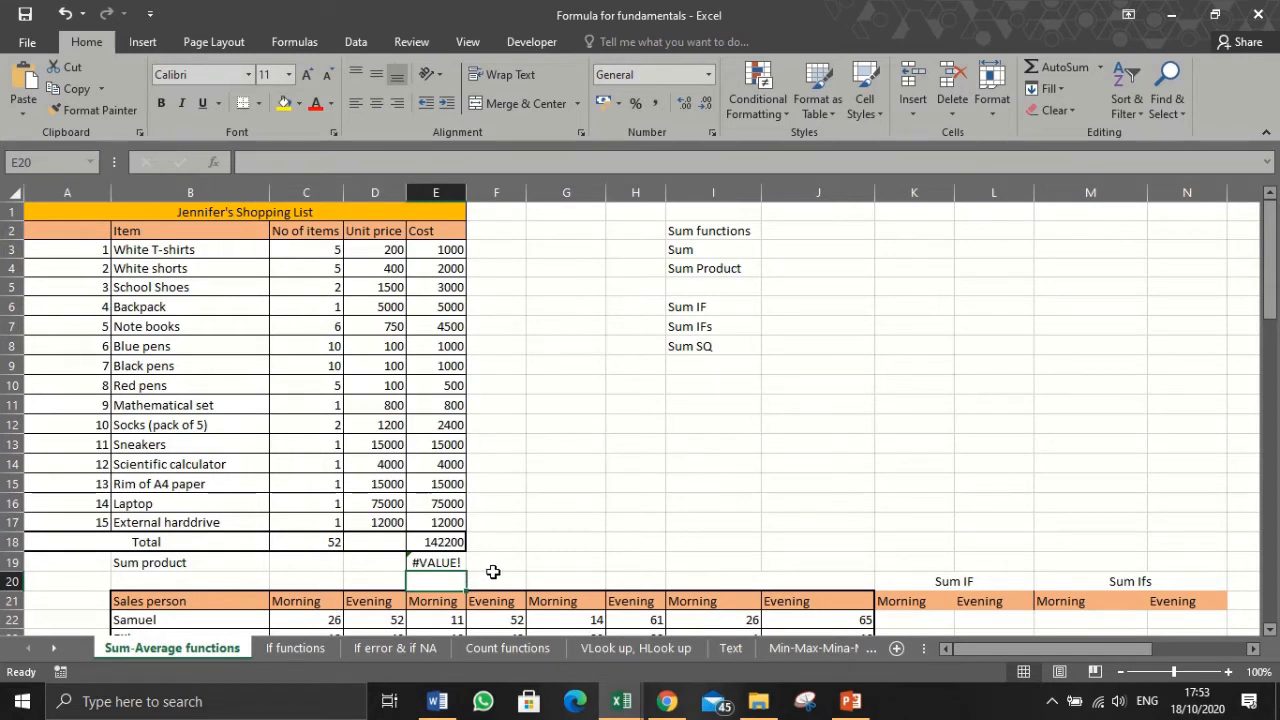
click(454, 563)
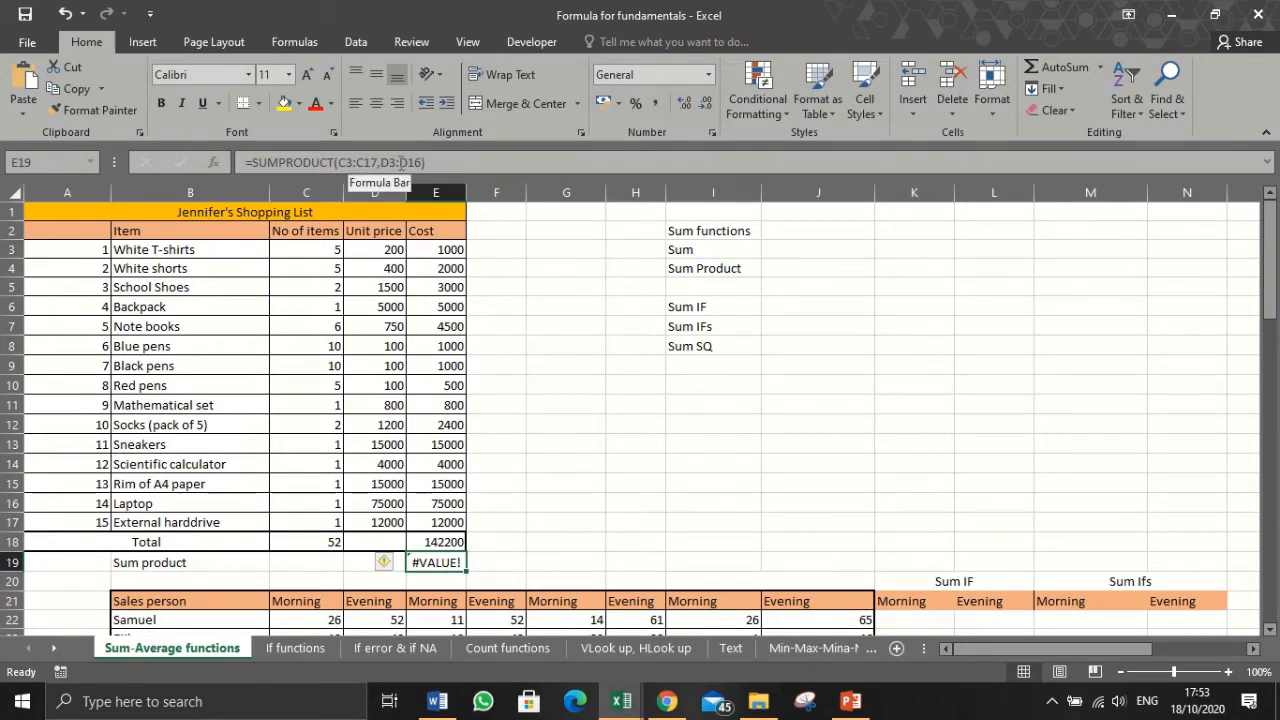
key(ctrl+z)
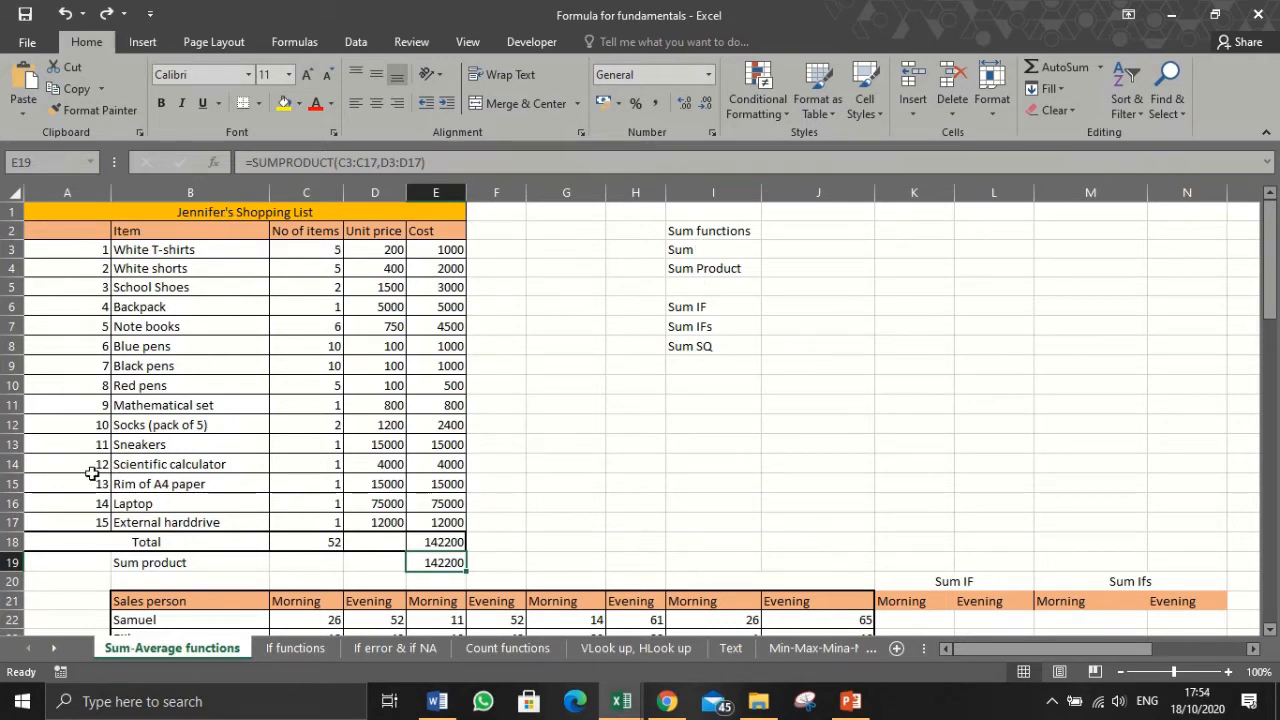
Insert a blank column K in the sales table, between the last Evening column and the Sum IF columns
scroll(614, 543, down, 3)
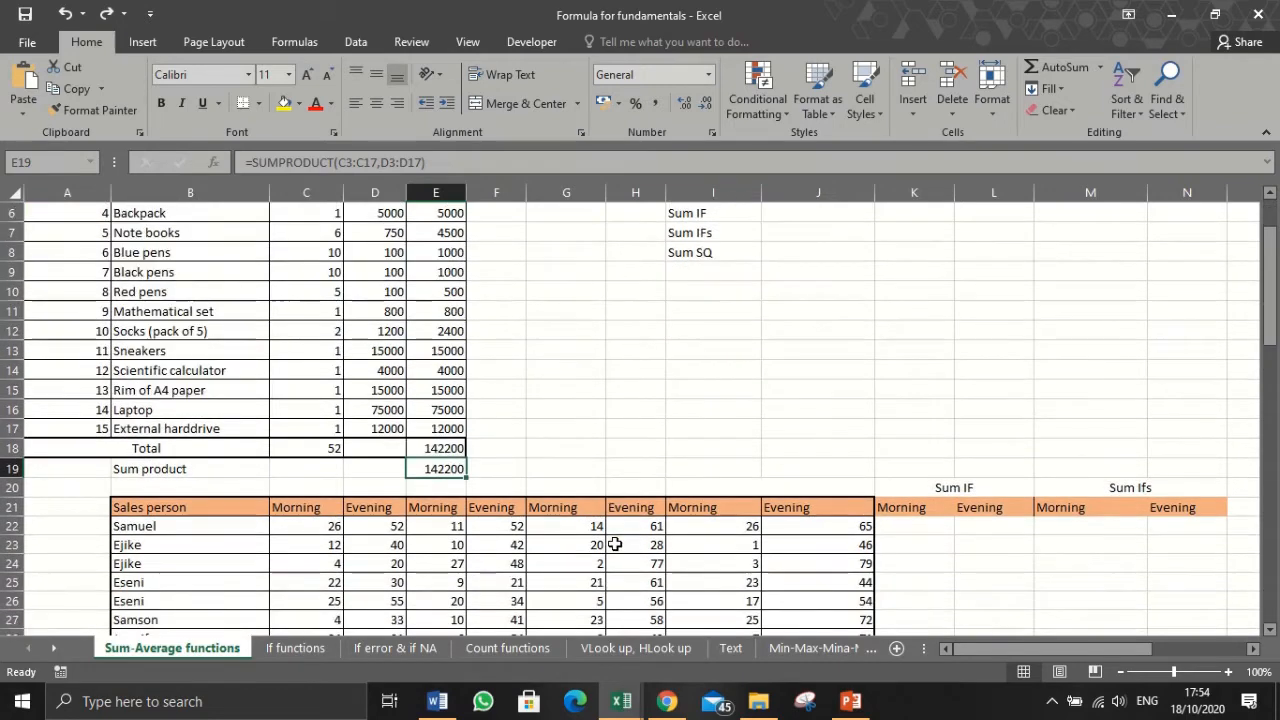
scroll(614, 543, down, 2)
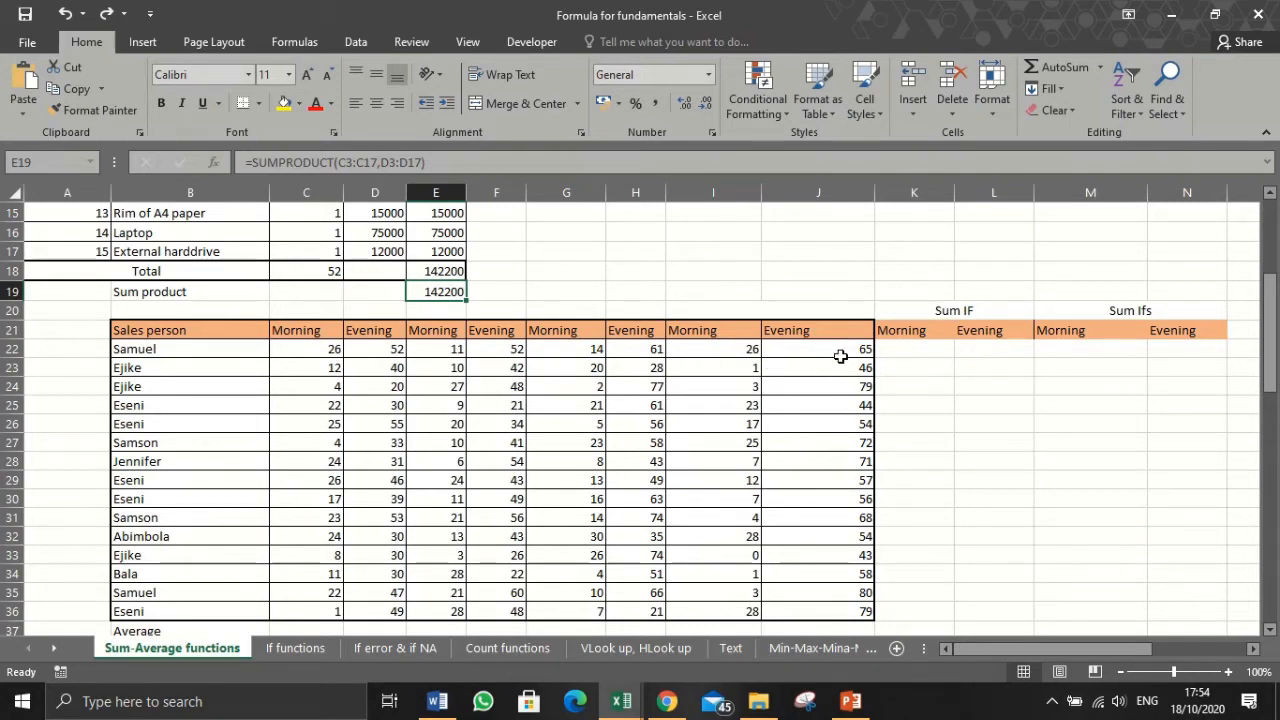
scroll(919, 343, right, 1)
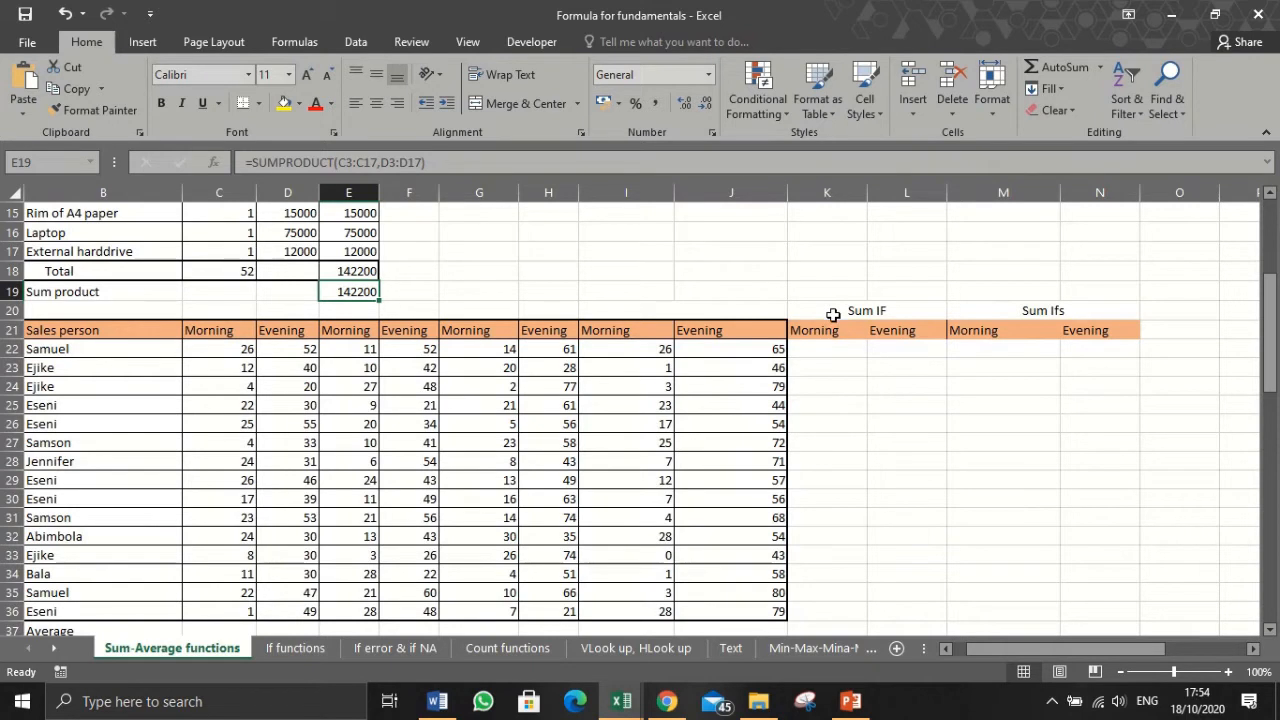
click(826, 191)
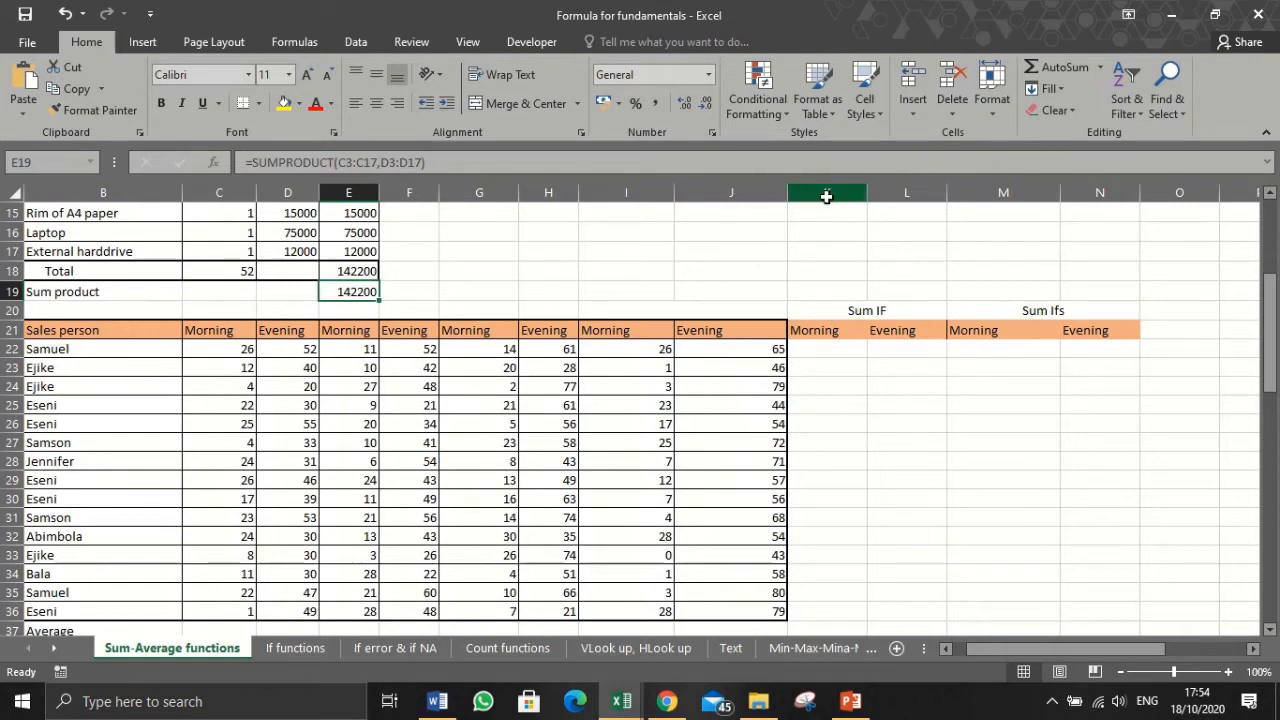
right_click(826, 196)
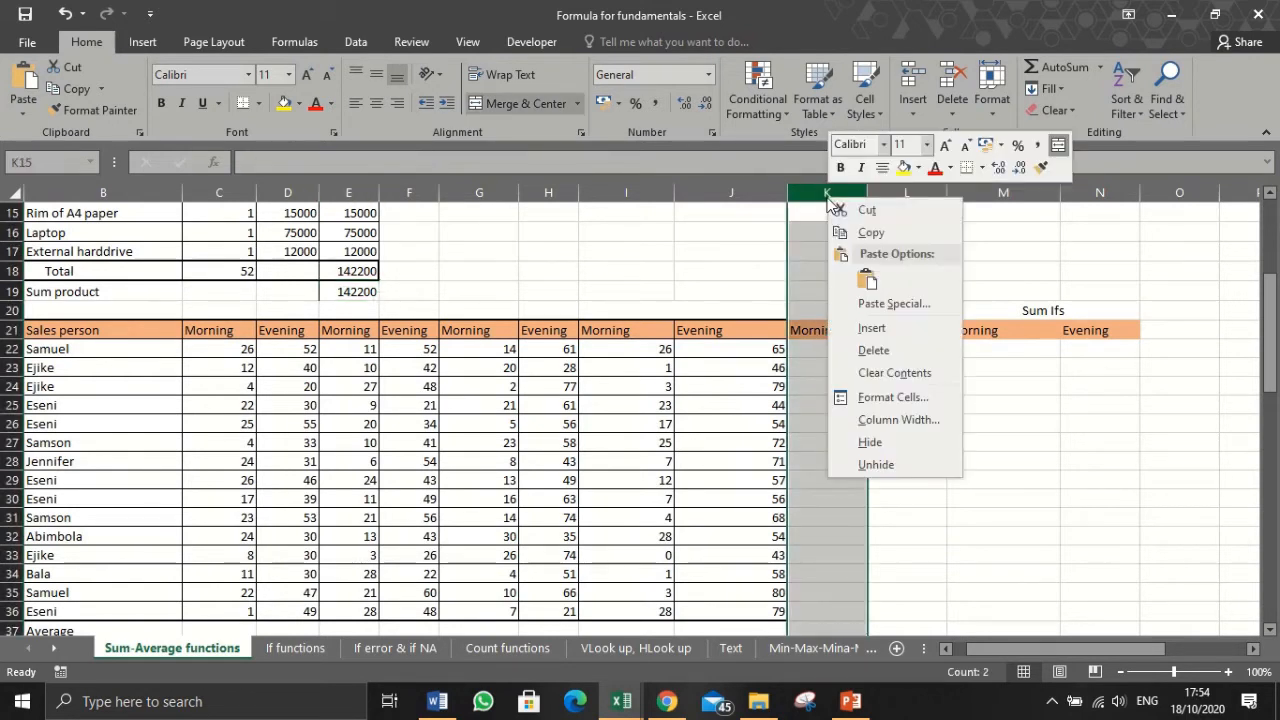
click(870, 329)
click(846, 345)
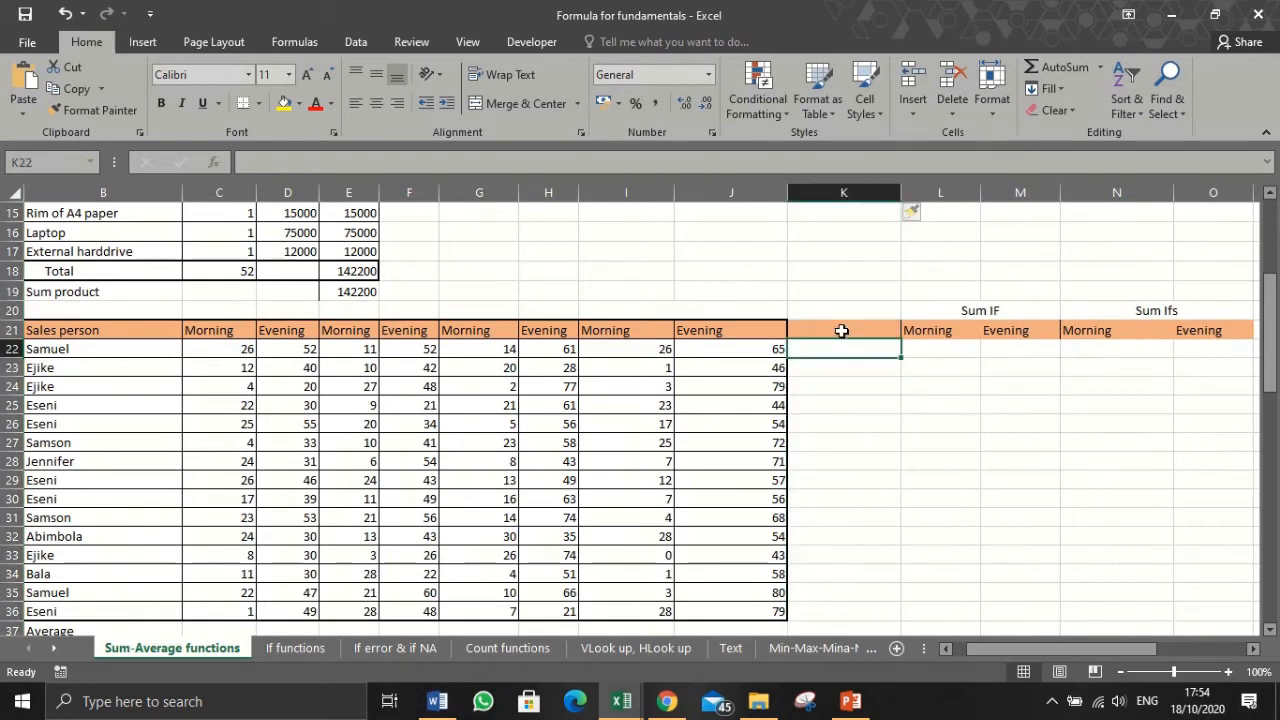
Enter the header Total Sales in cell K21 of the sales table
click(841, 331)
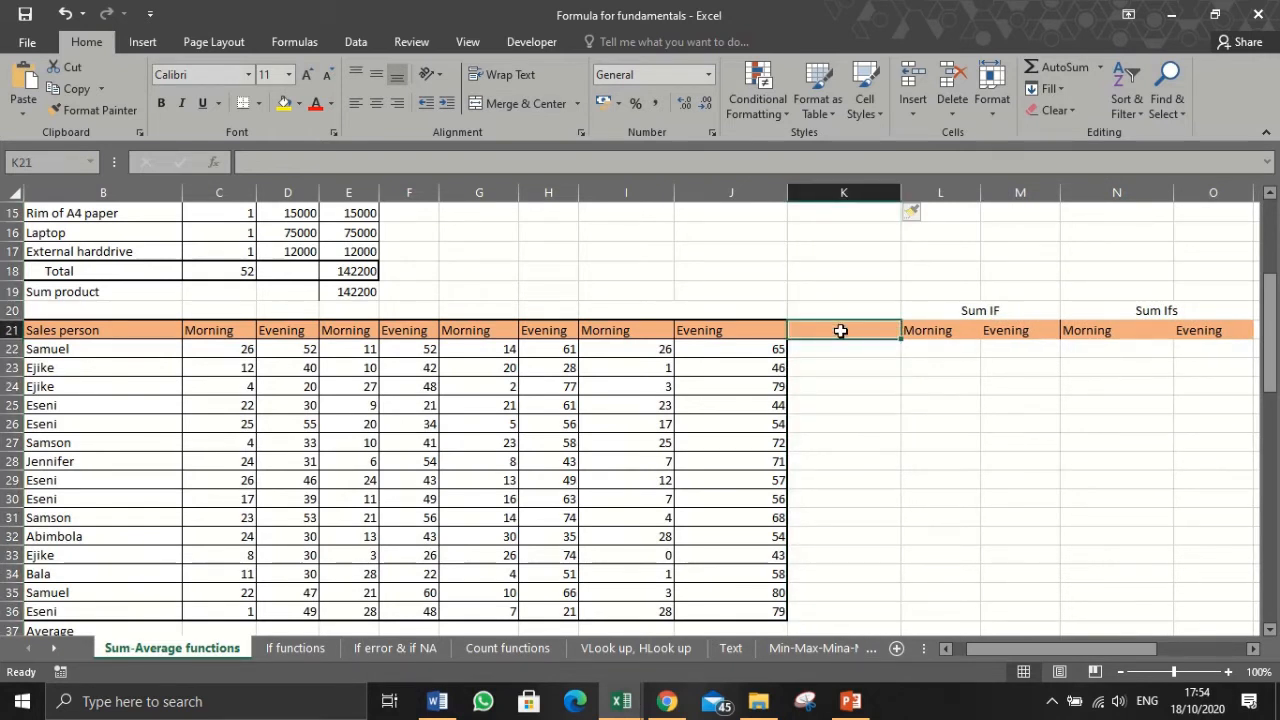
text(S)
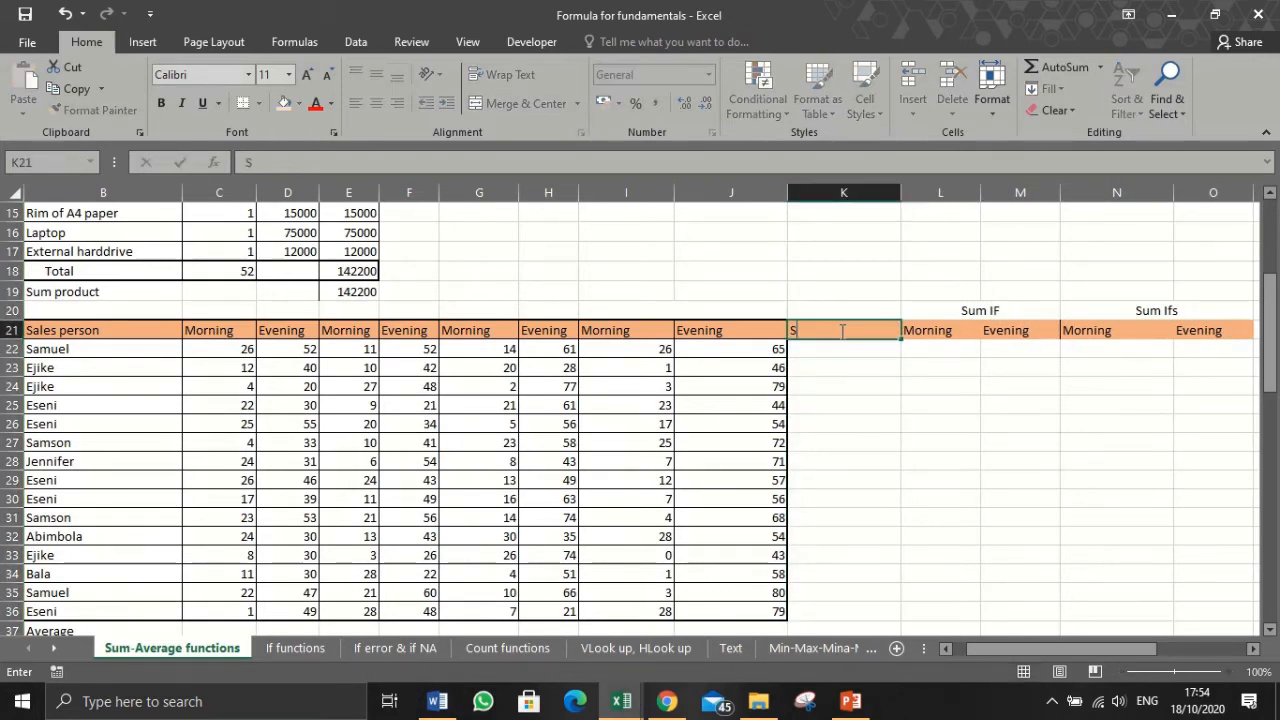
key(BackSpace)
key(BackSpace)
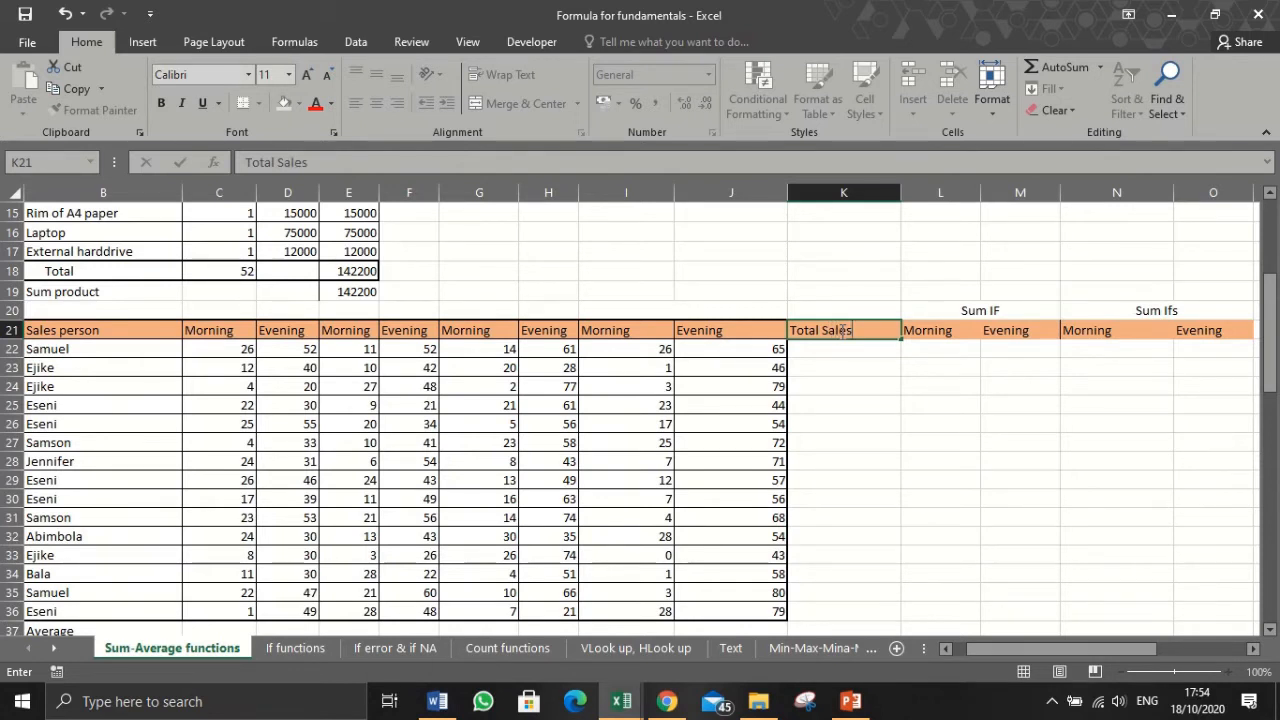
key(Return)
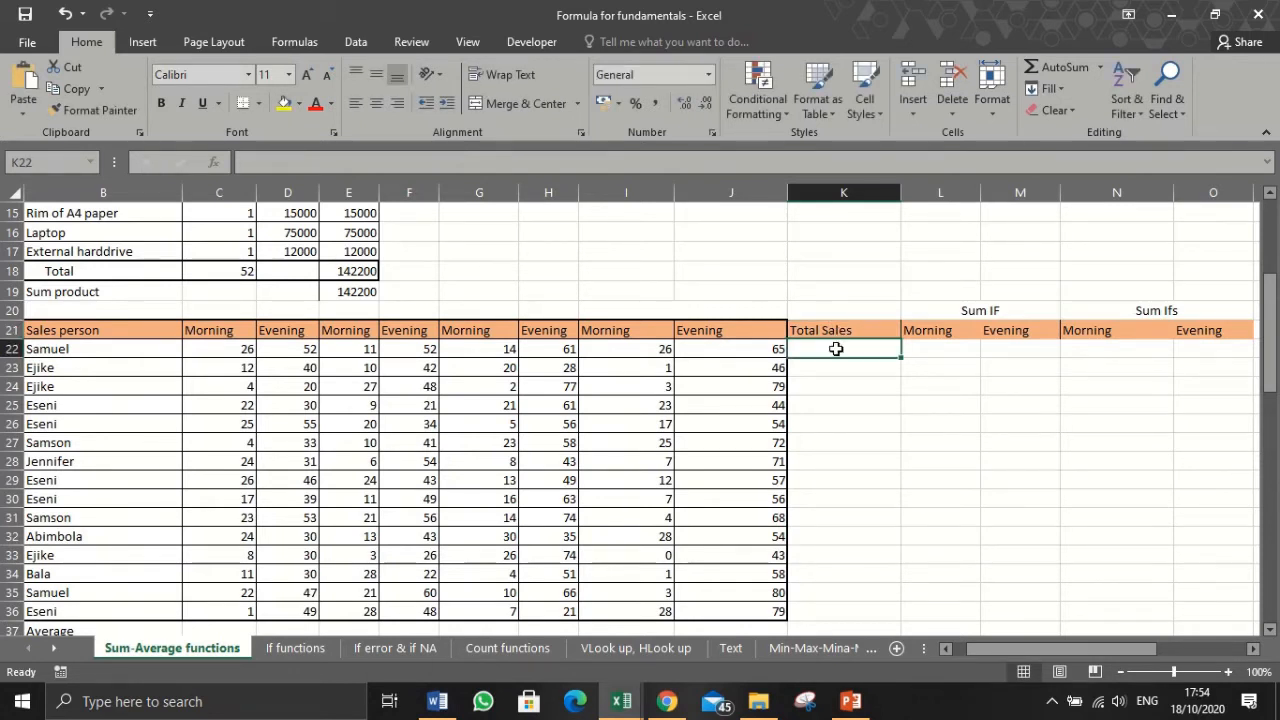
Total the first salesperson's row in K22 with =SUM(C22:J22) and fill the formula down to K36
text(=)
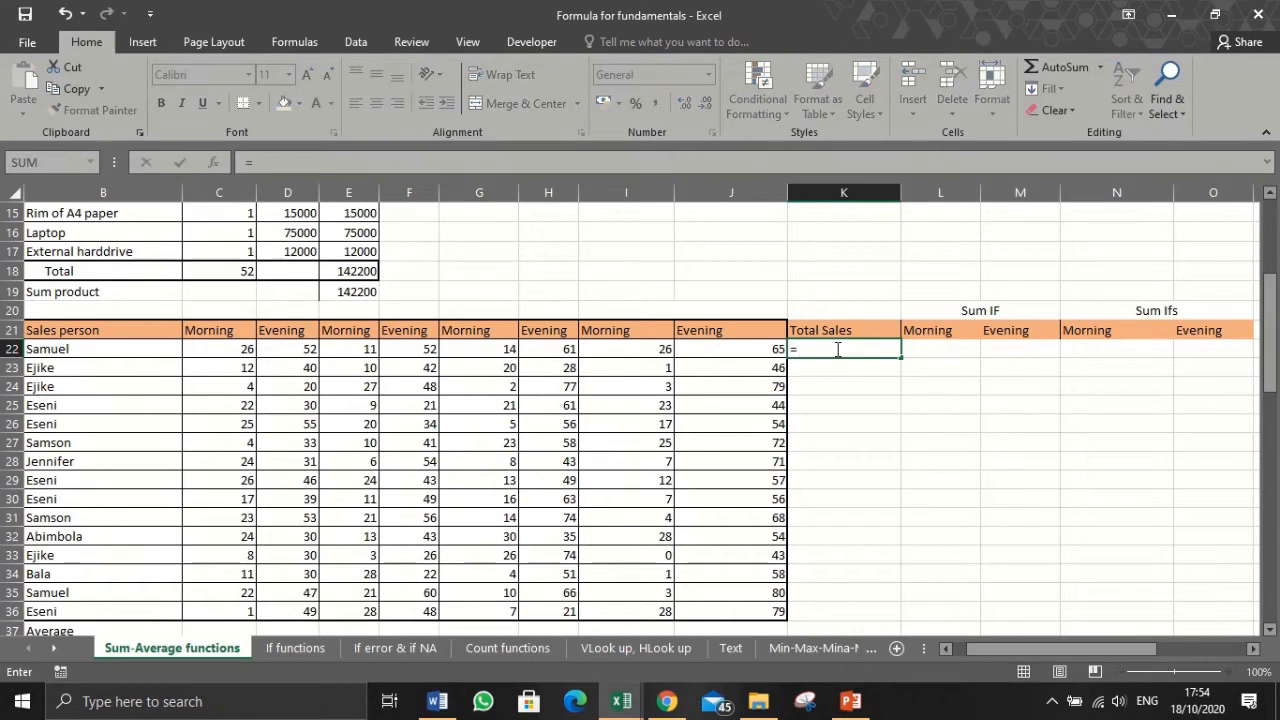
text(sum)
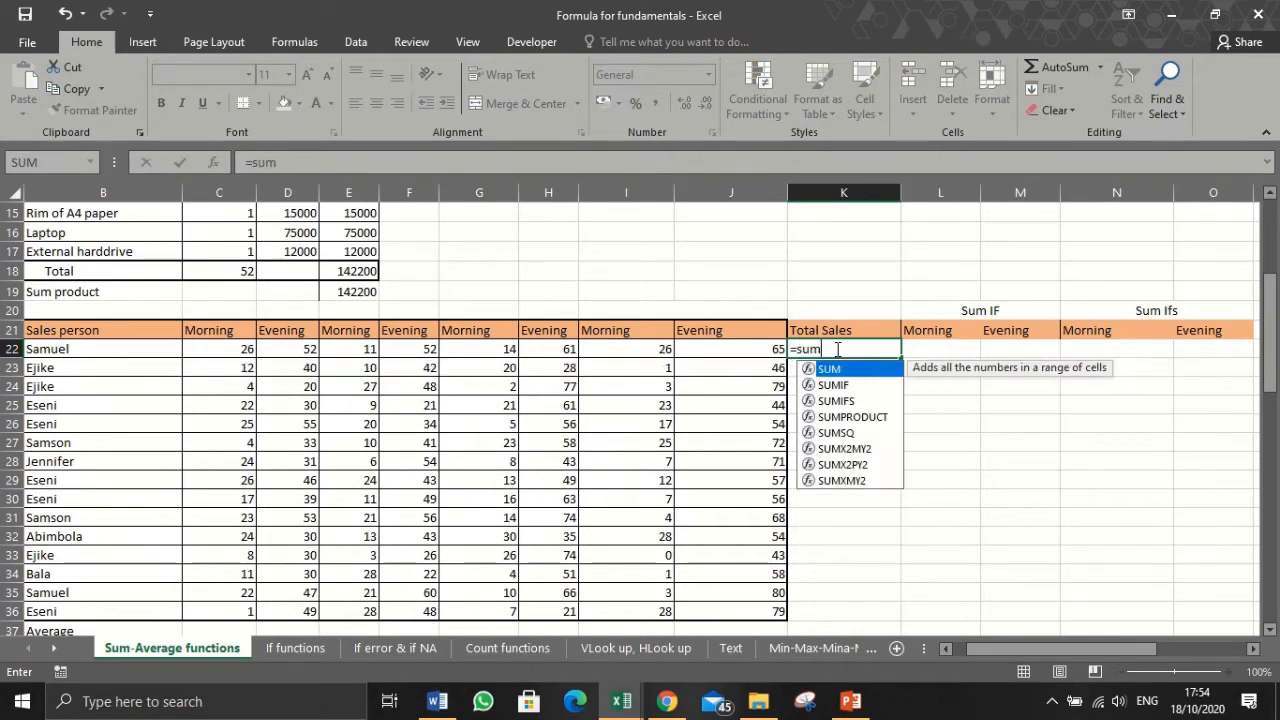
key(Tab)
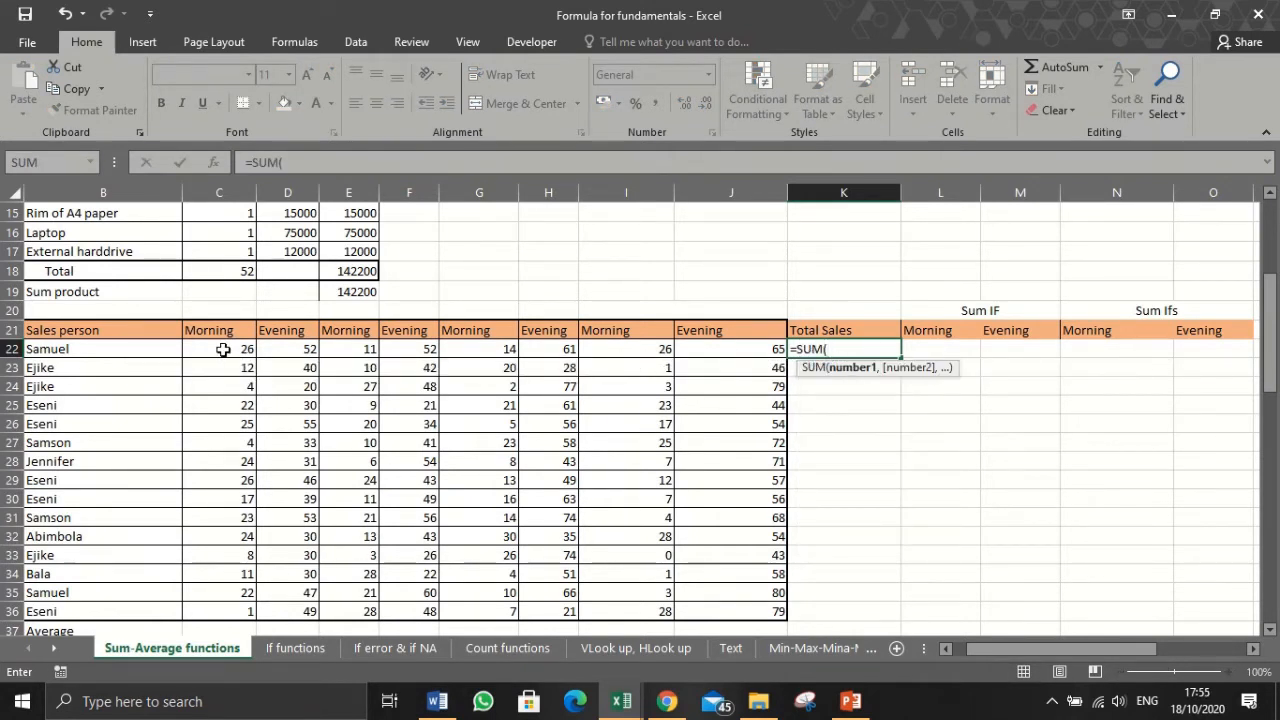
drag(222, 349, 688, 355)
text())
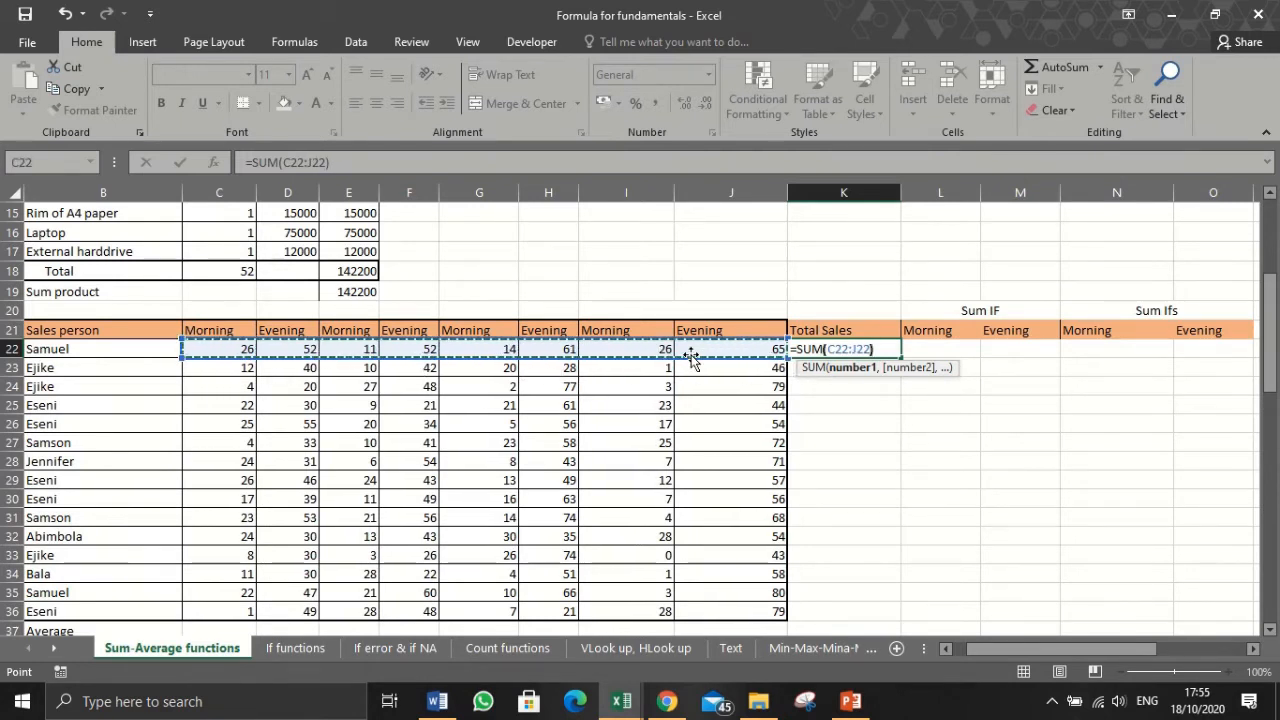
key(Return)
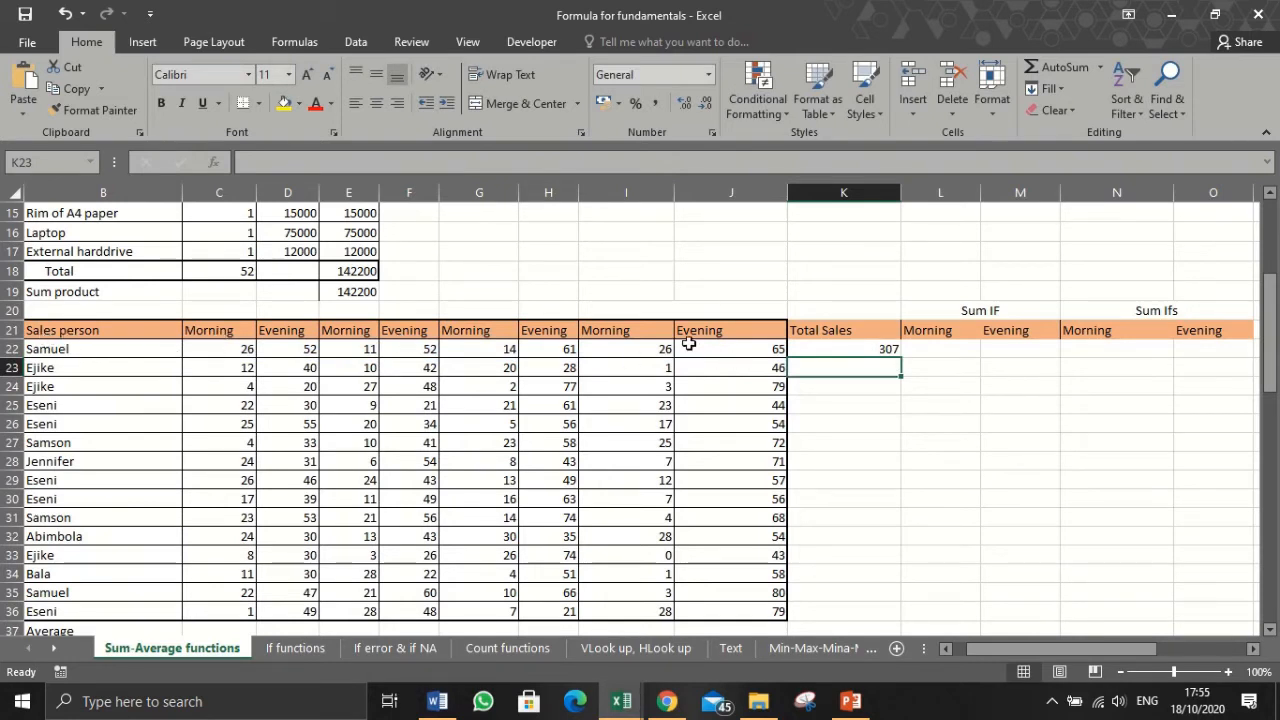
click(883, 346)
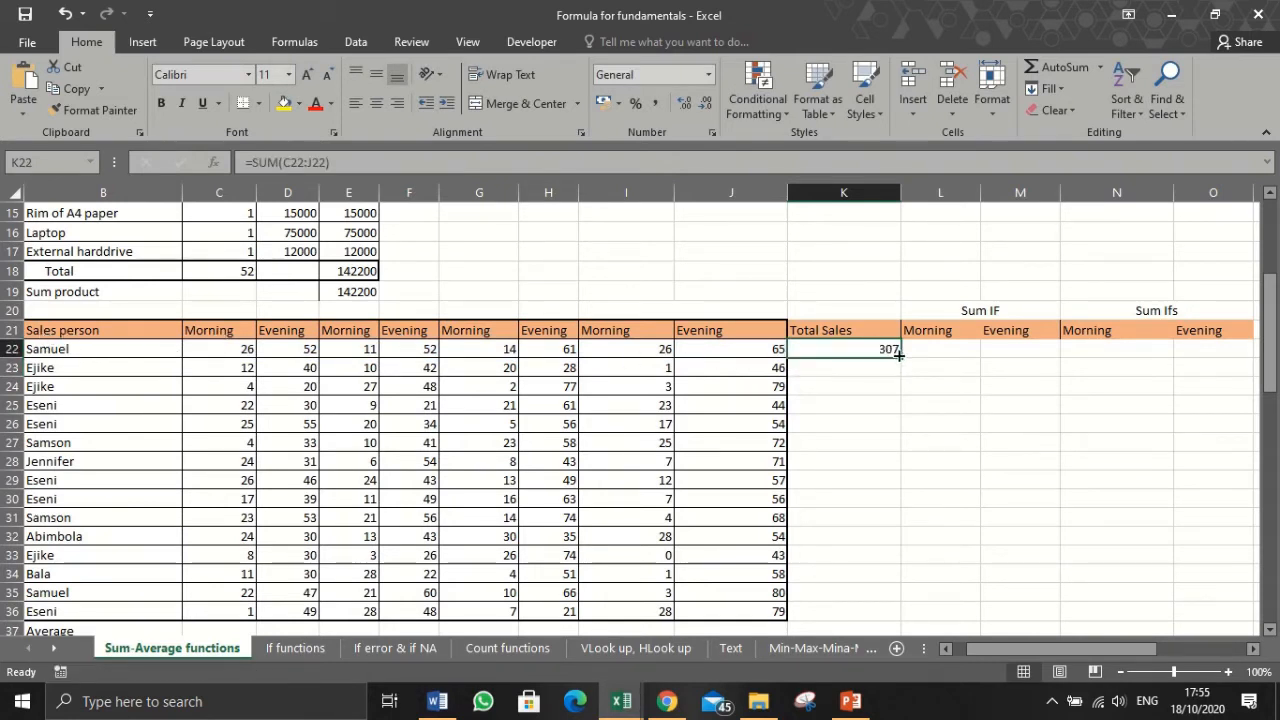
drag(900, 357, 891, 620)
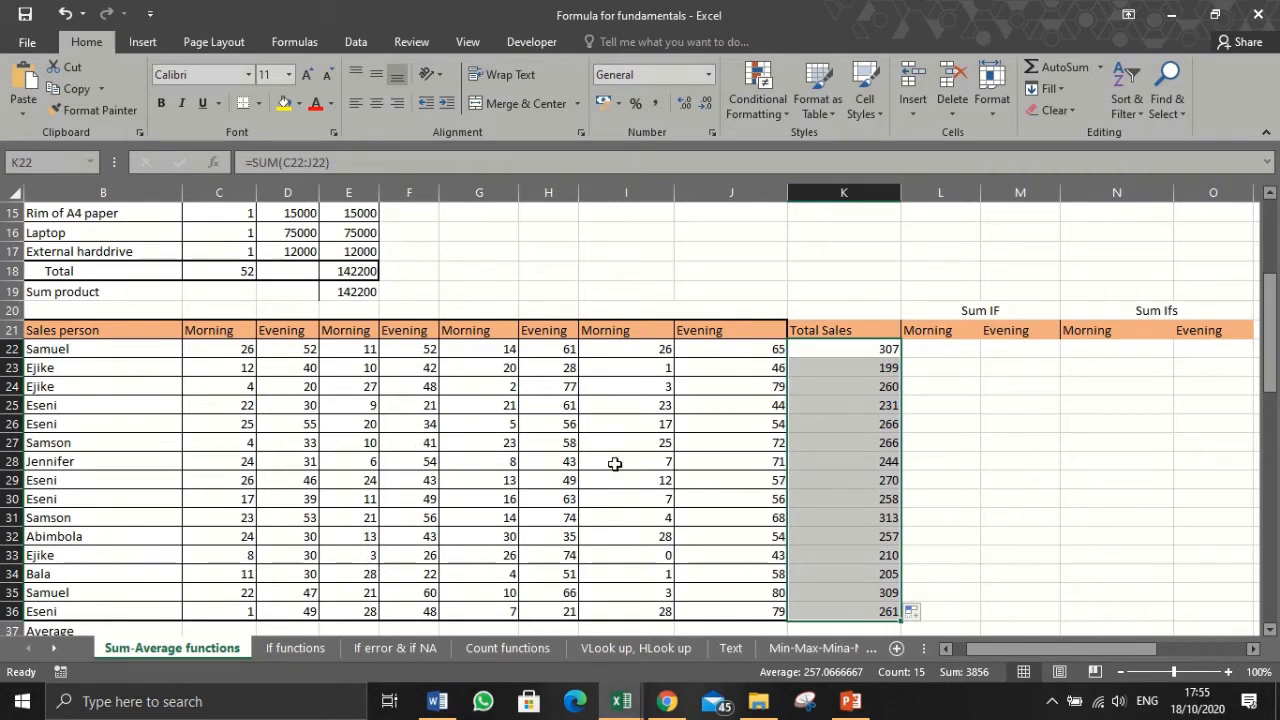
Sum the first salesperson's morning sales in L22 with =SUMIF(C21:J21,"Morning",C22:J22)
click(934, 348)
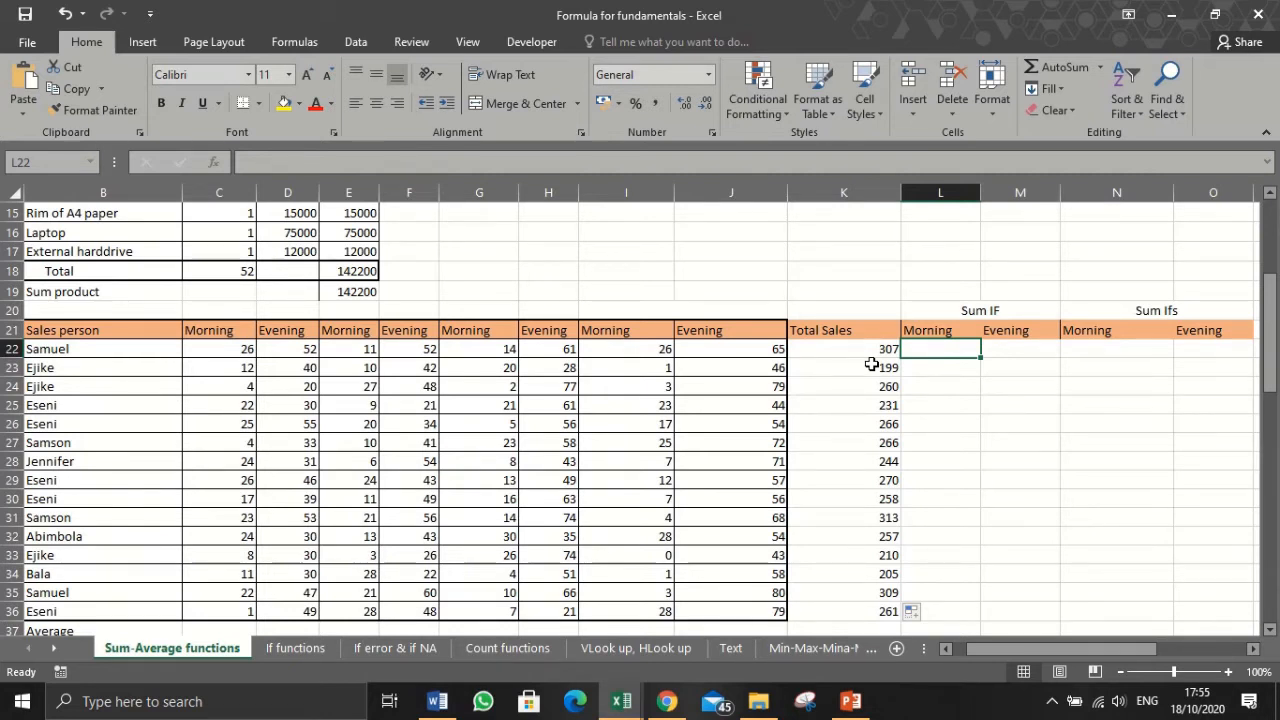
text(=)
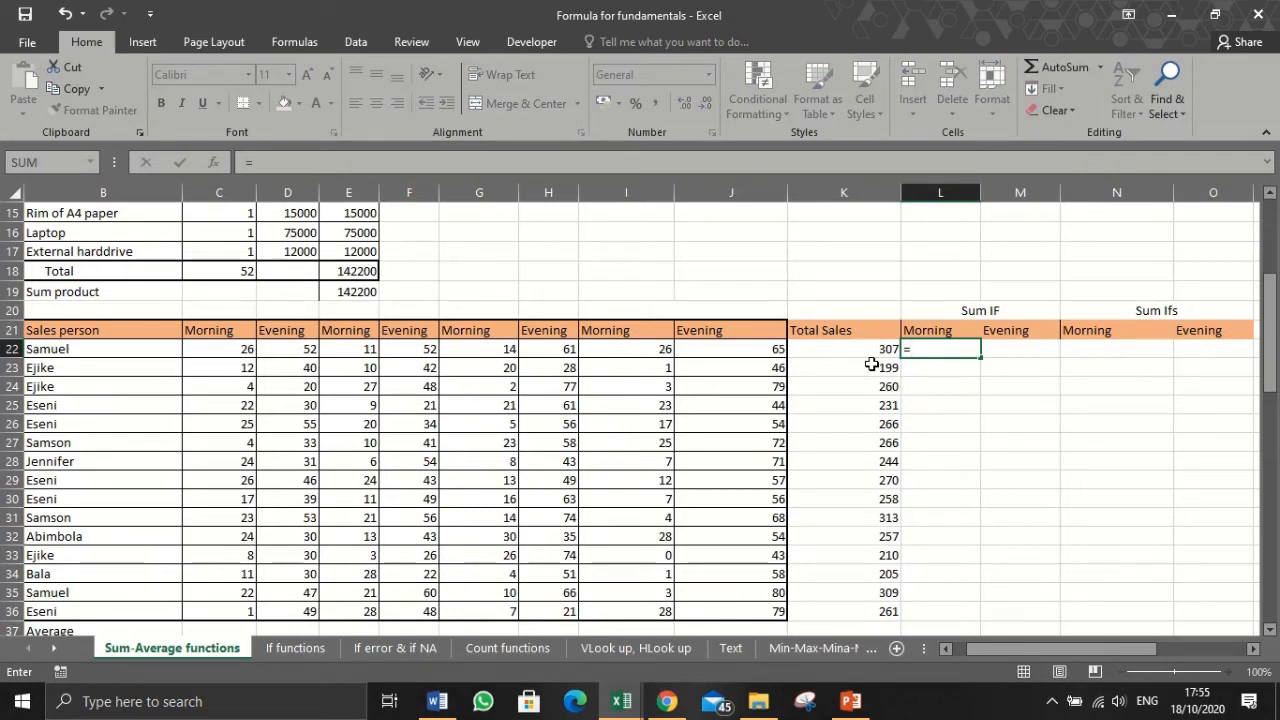
text(sum)
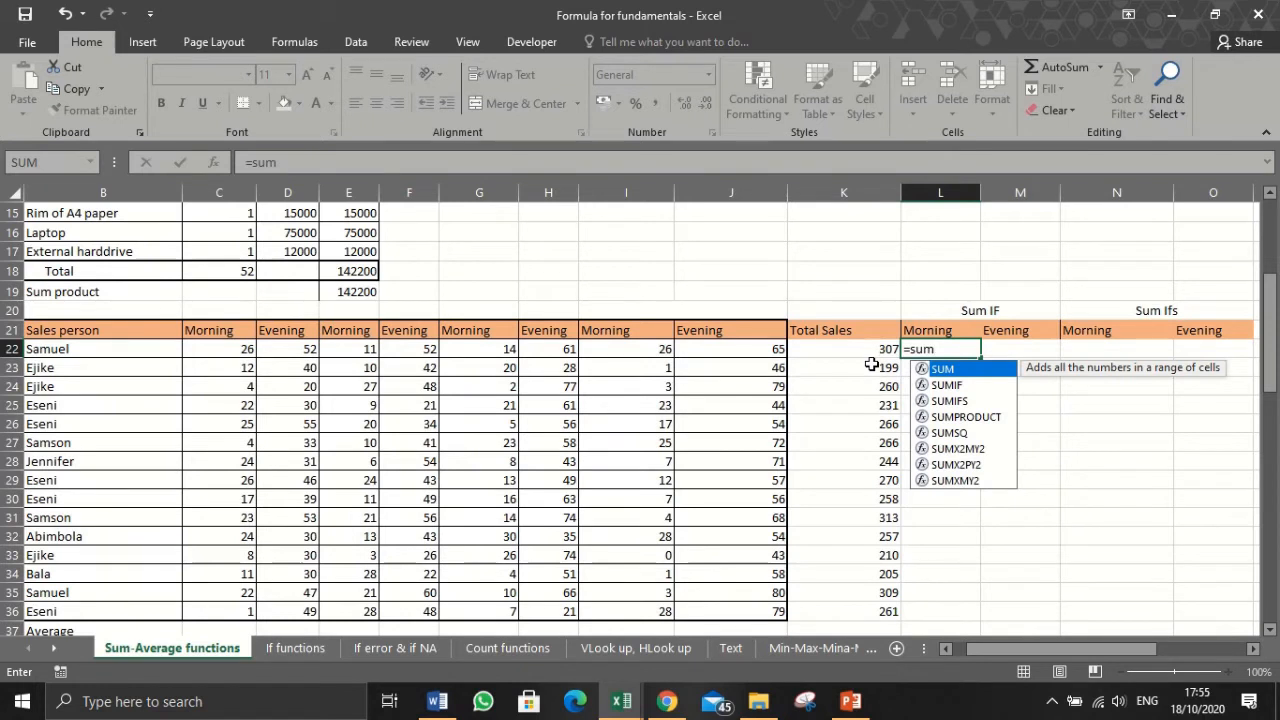
key(Down)
key(Tab)
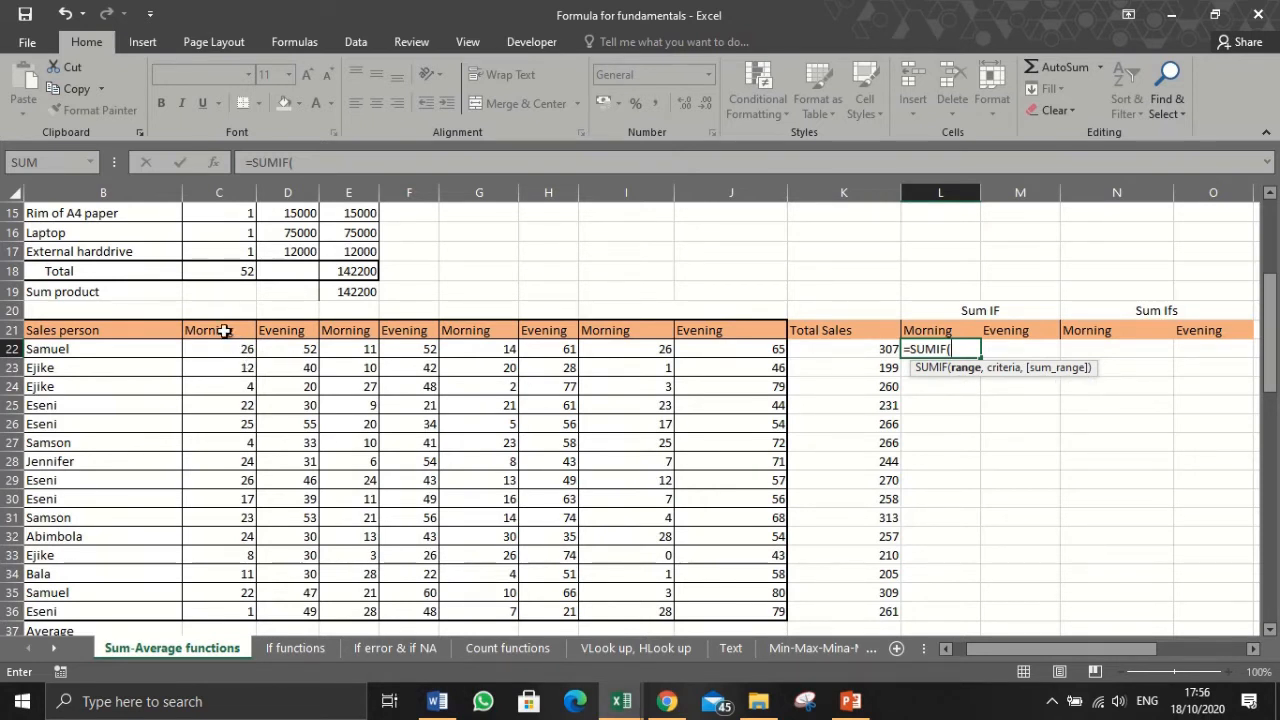
drag(224, 331, 694, 331)
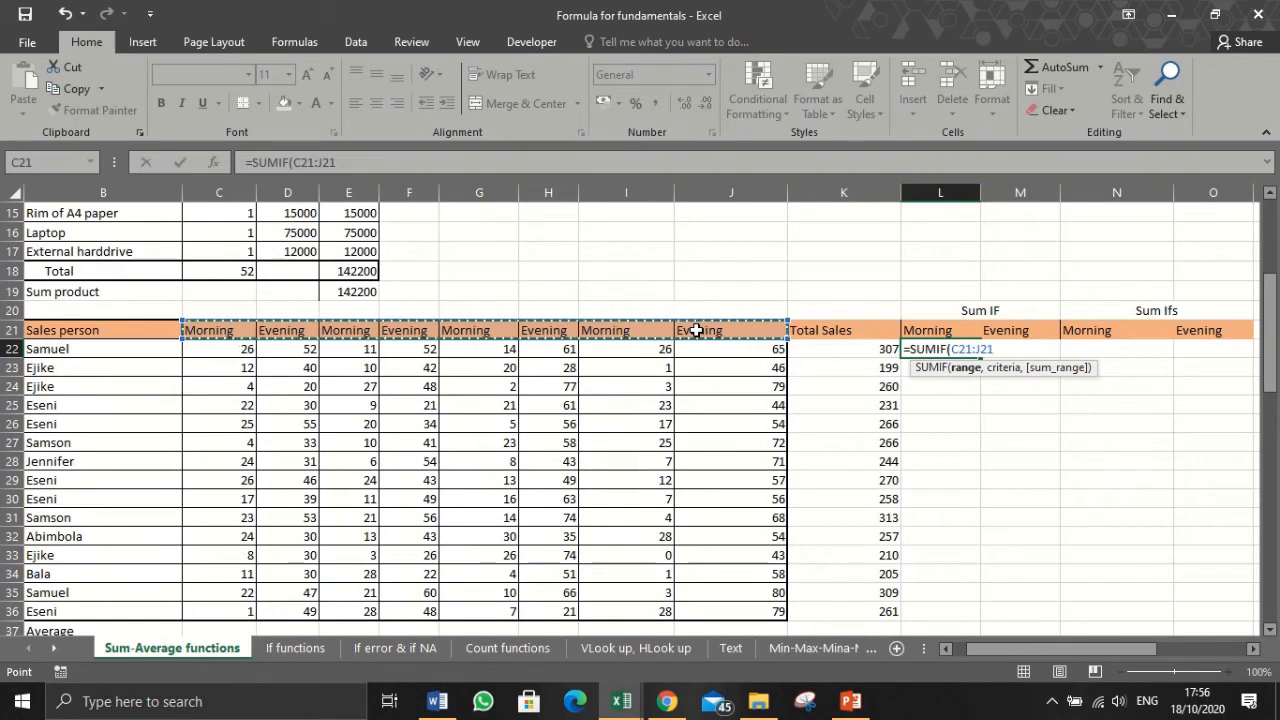
text(,"M)
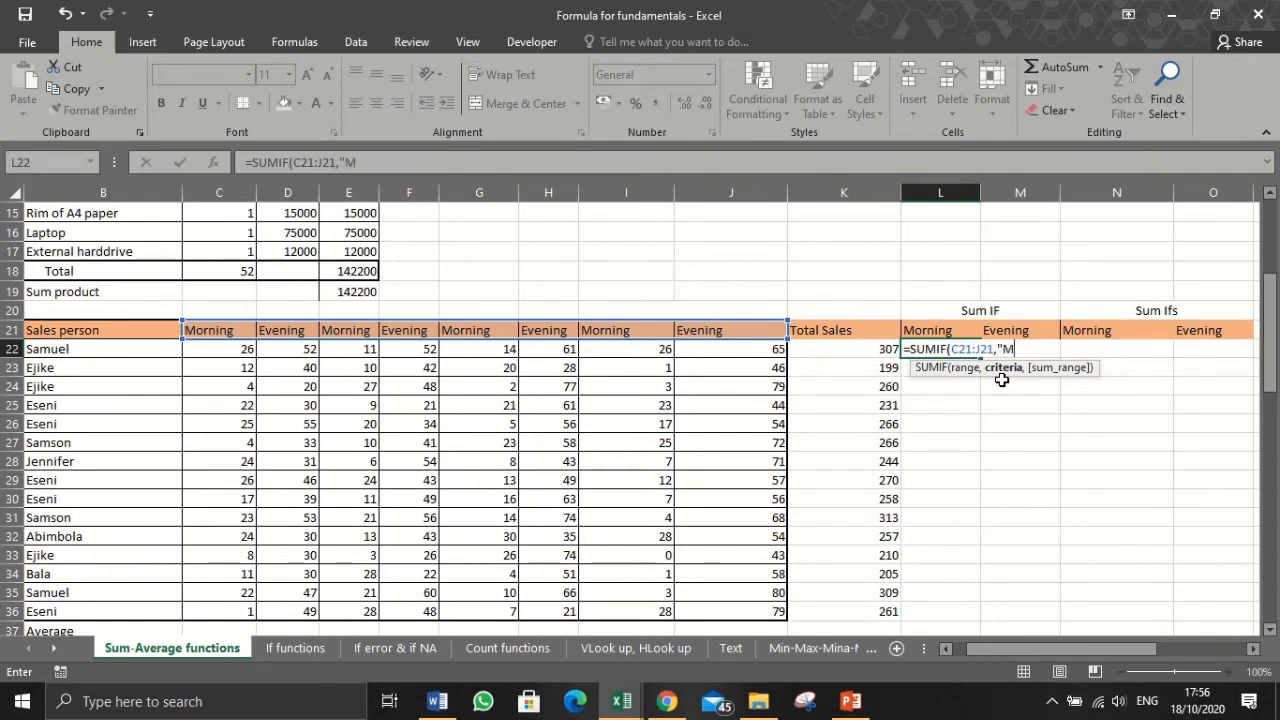
text(ornin)
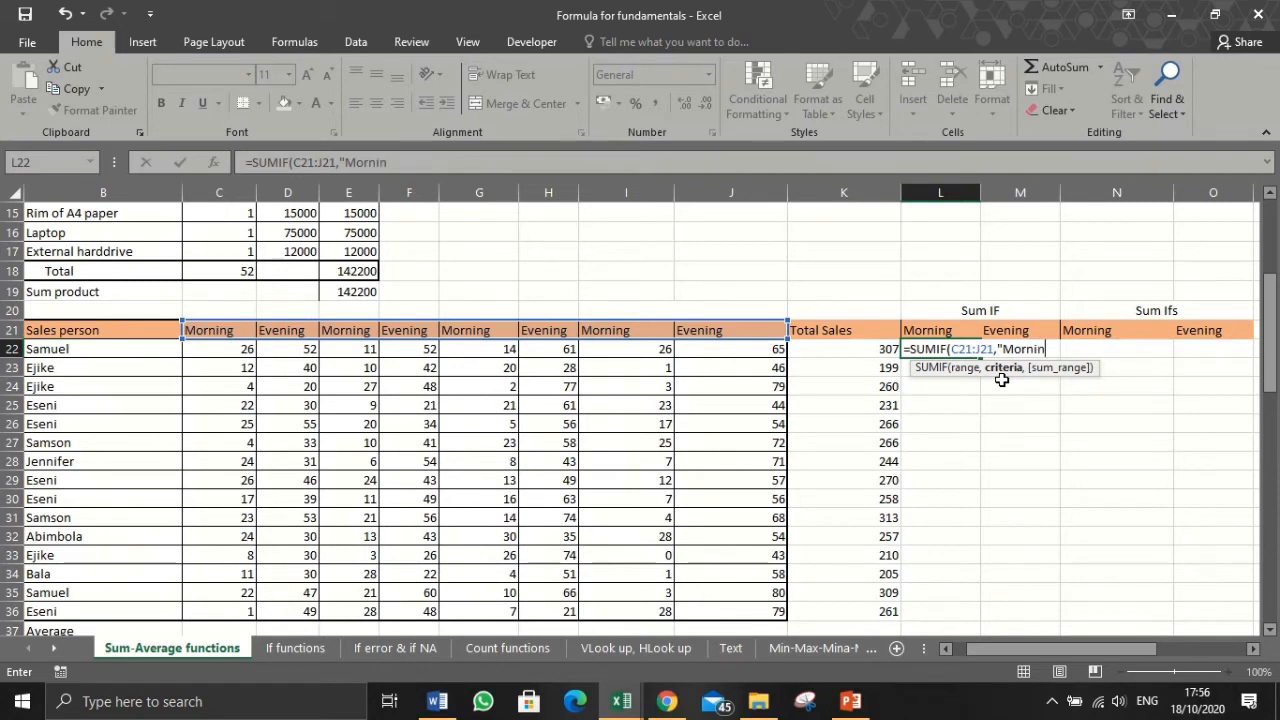
text(g)
text(,)
drag(218, 348, 704, 347)
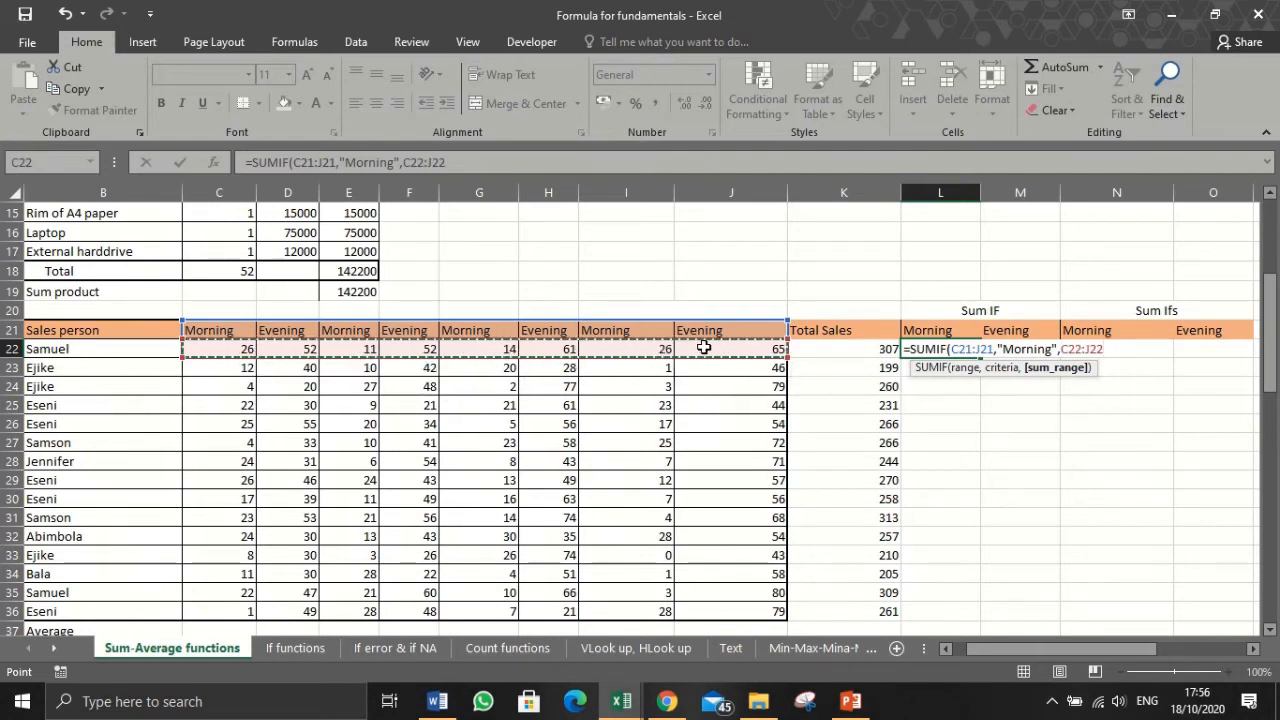
text())
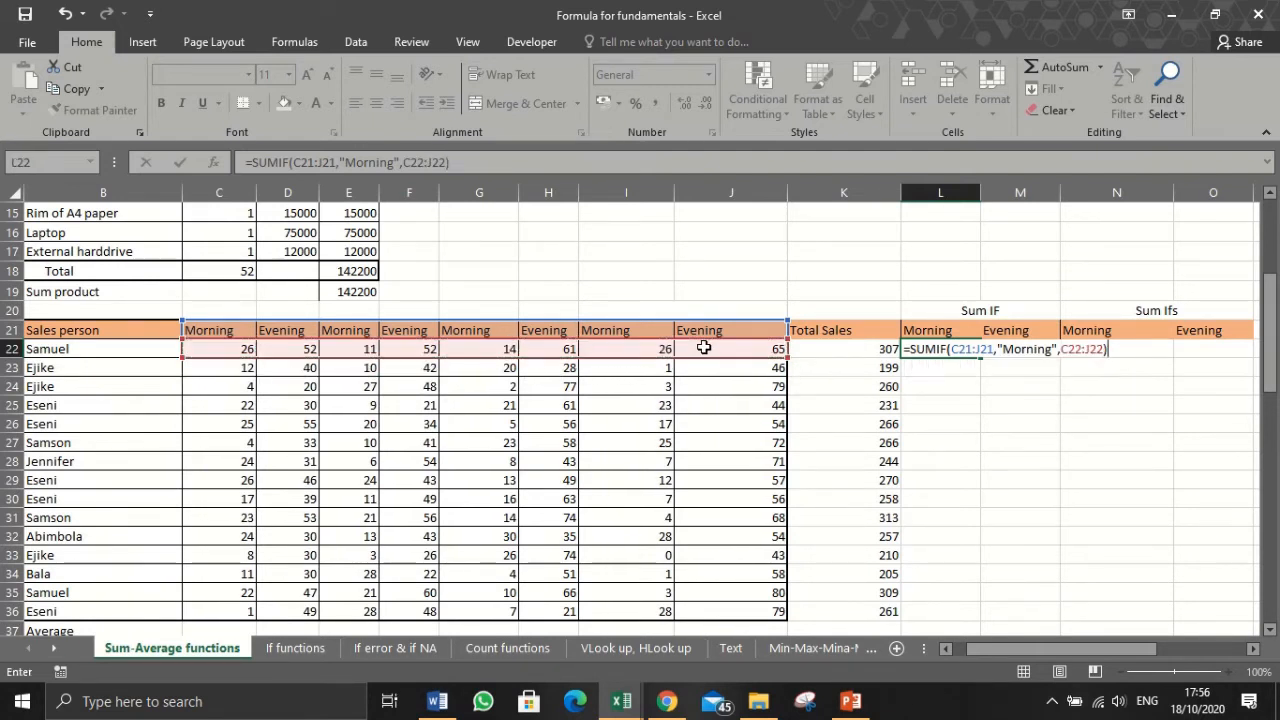
key(Return)
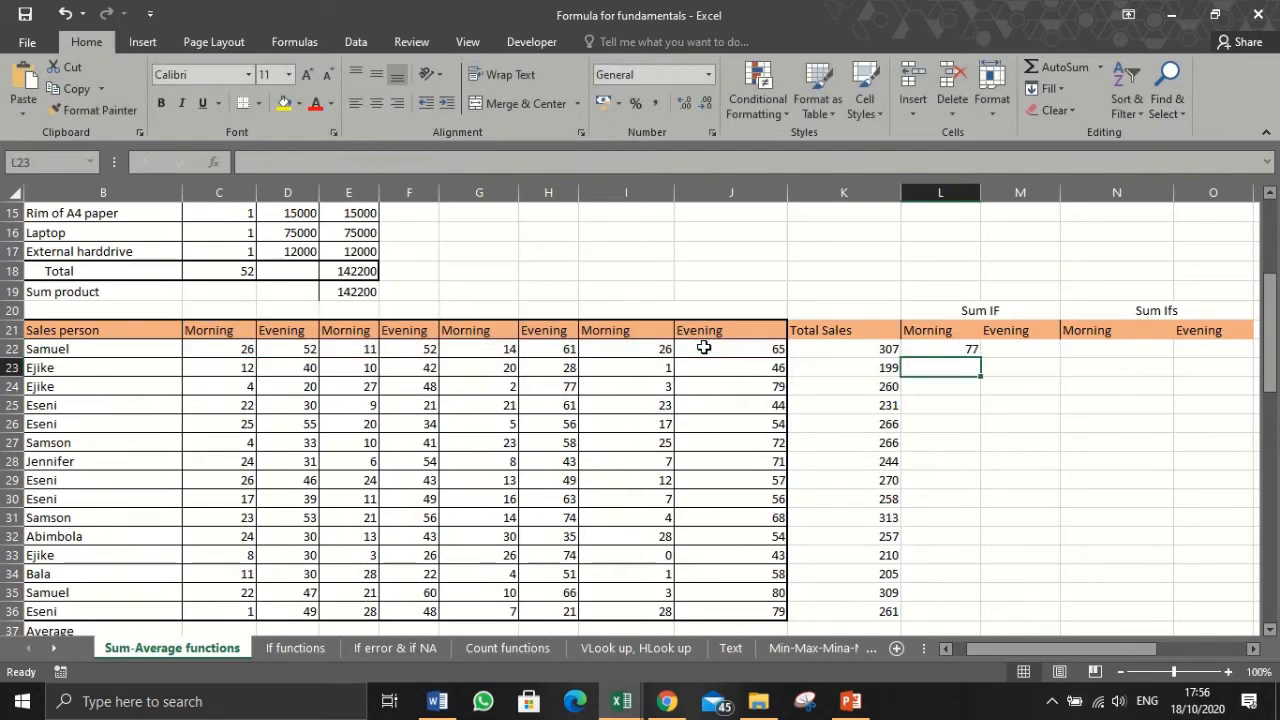
Check the L22 result against the combined sum of the four Morning cells C22, E22, G22 and I22
click(947, 352)
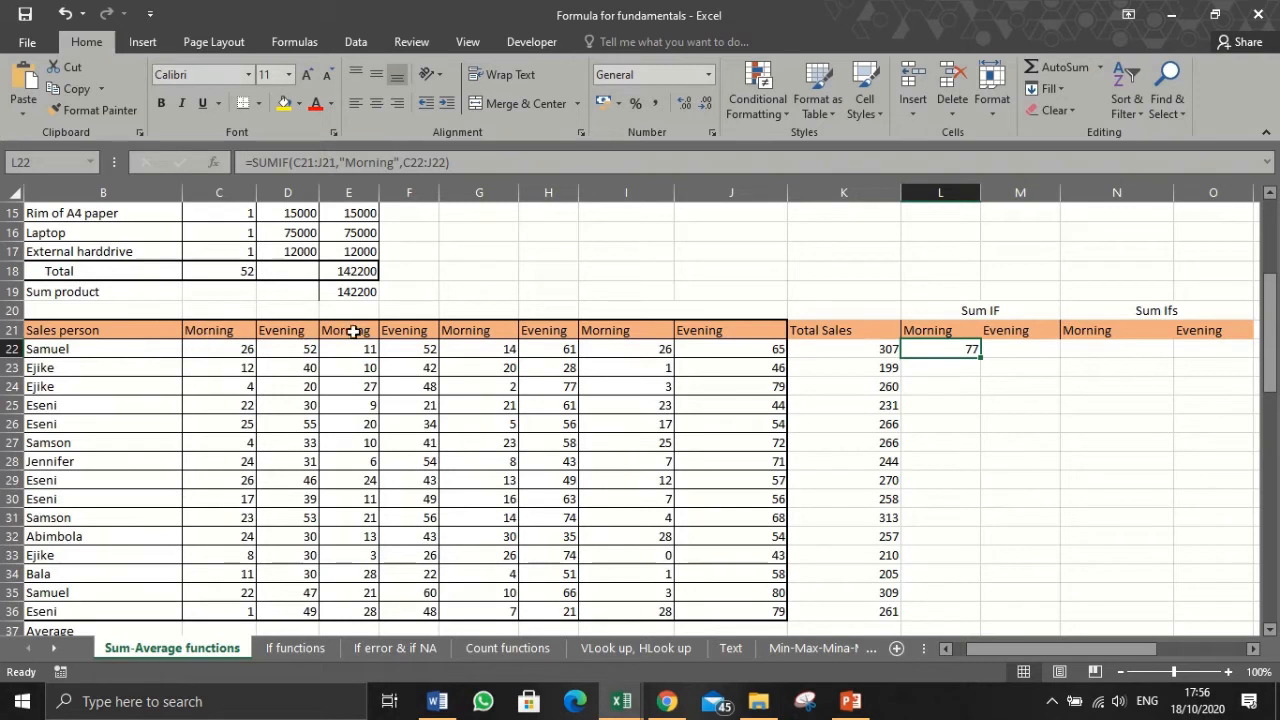
click(228, 349)
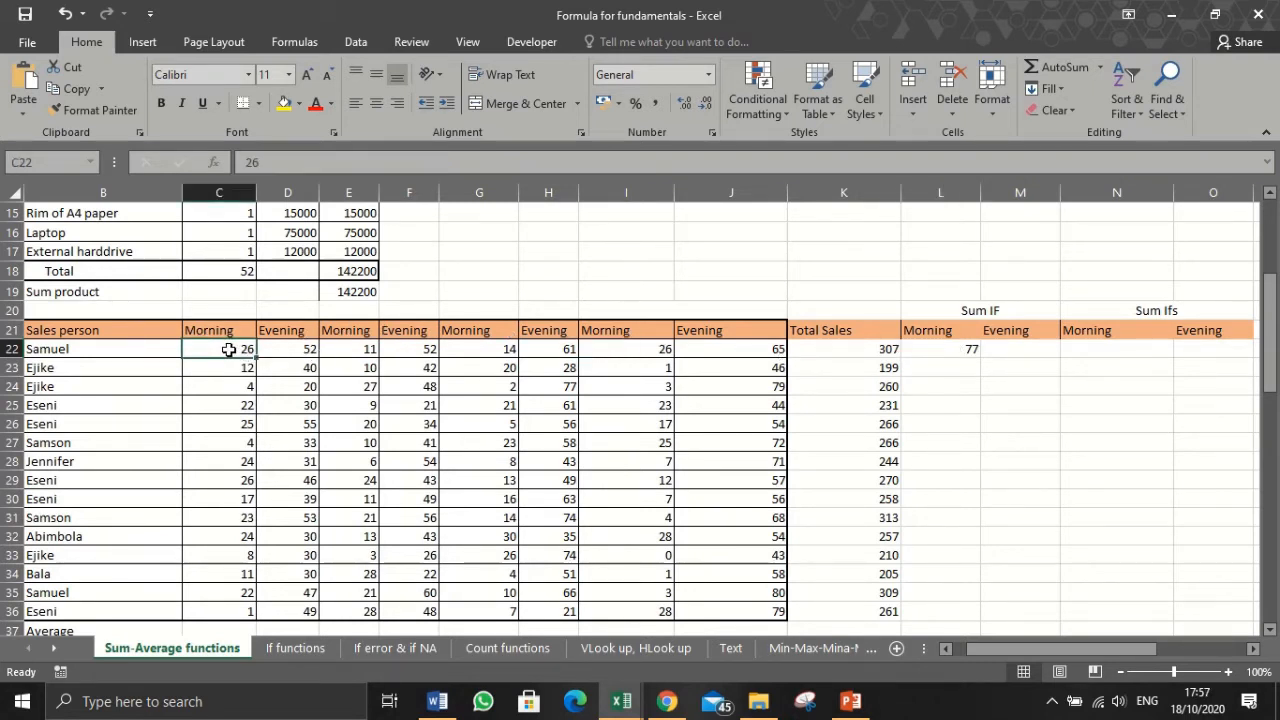
ctrl+click(361, 349)
ctrl+click(483, 347)
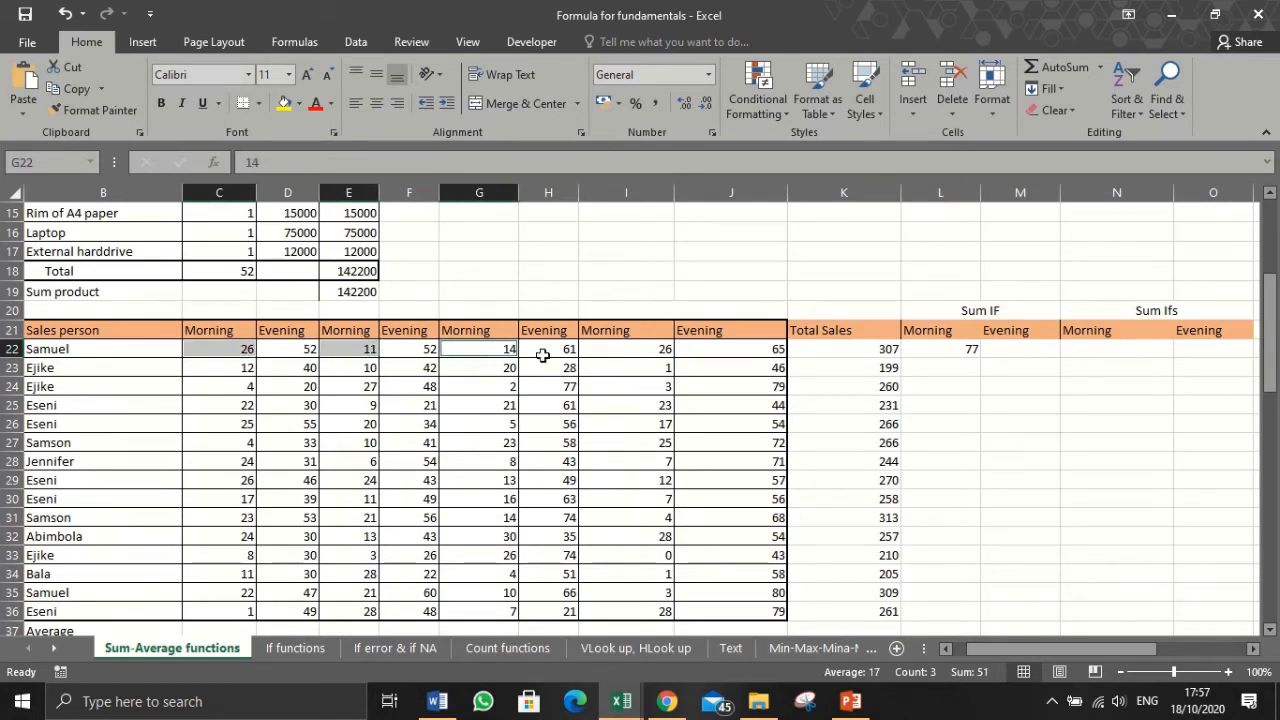
ctrl+click(634, 349)
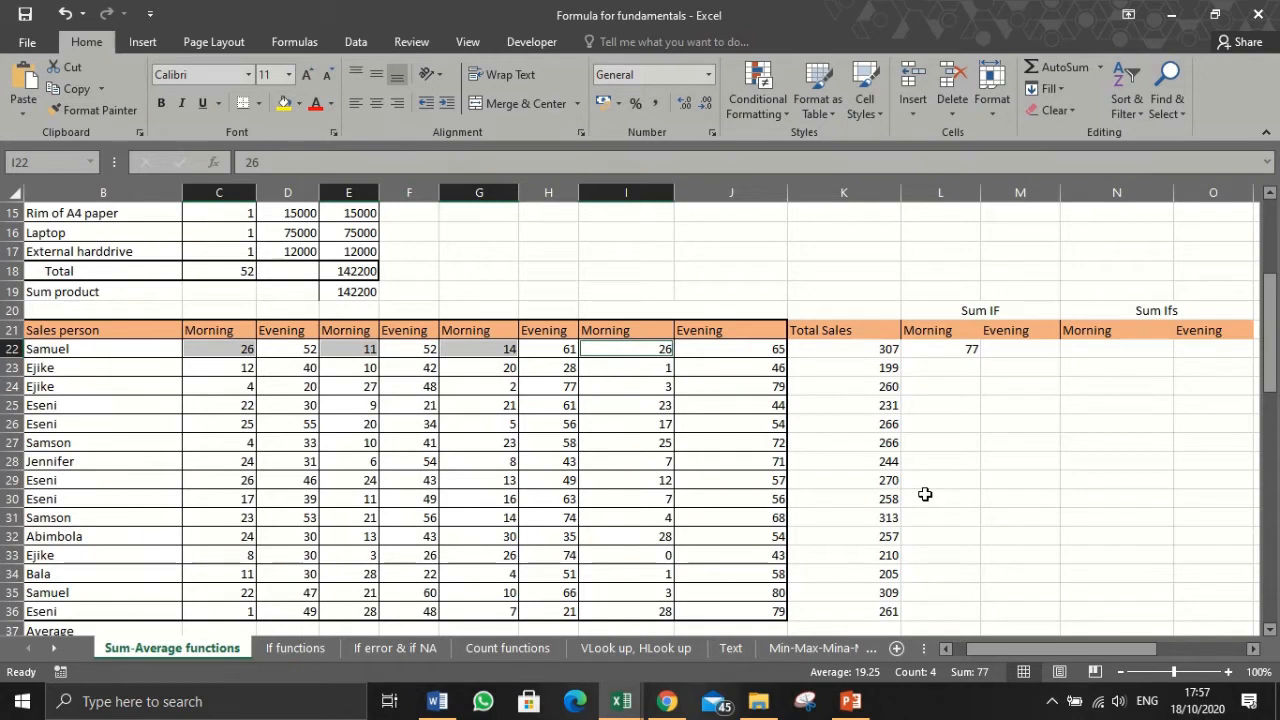
click(1050, 426)
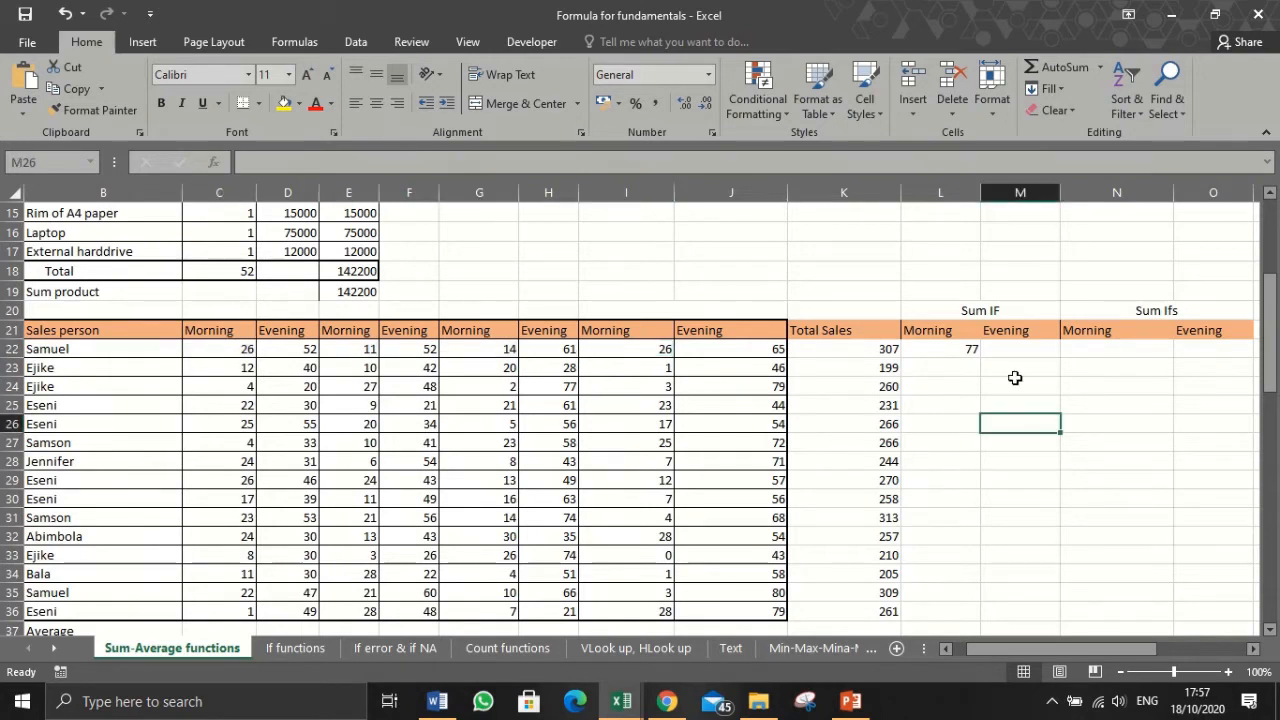
Try filling the SUMIF formula with its relative header range from L22 down to L36
click(968, 347)
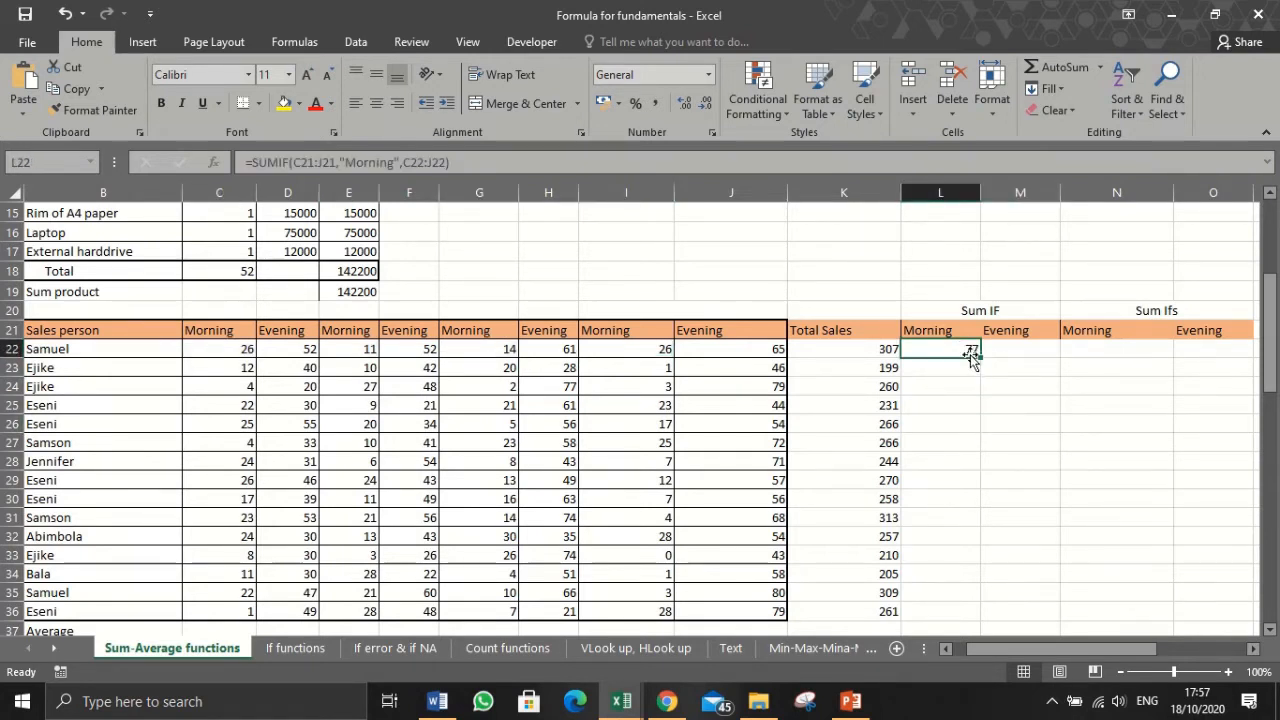
drag(982, 357, 946, 617)
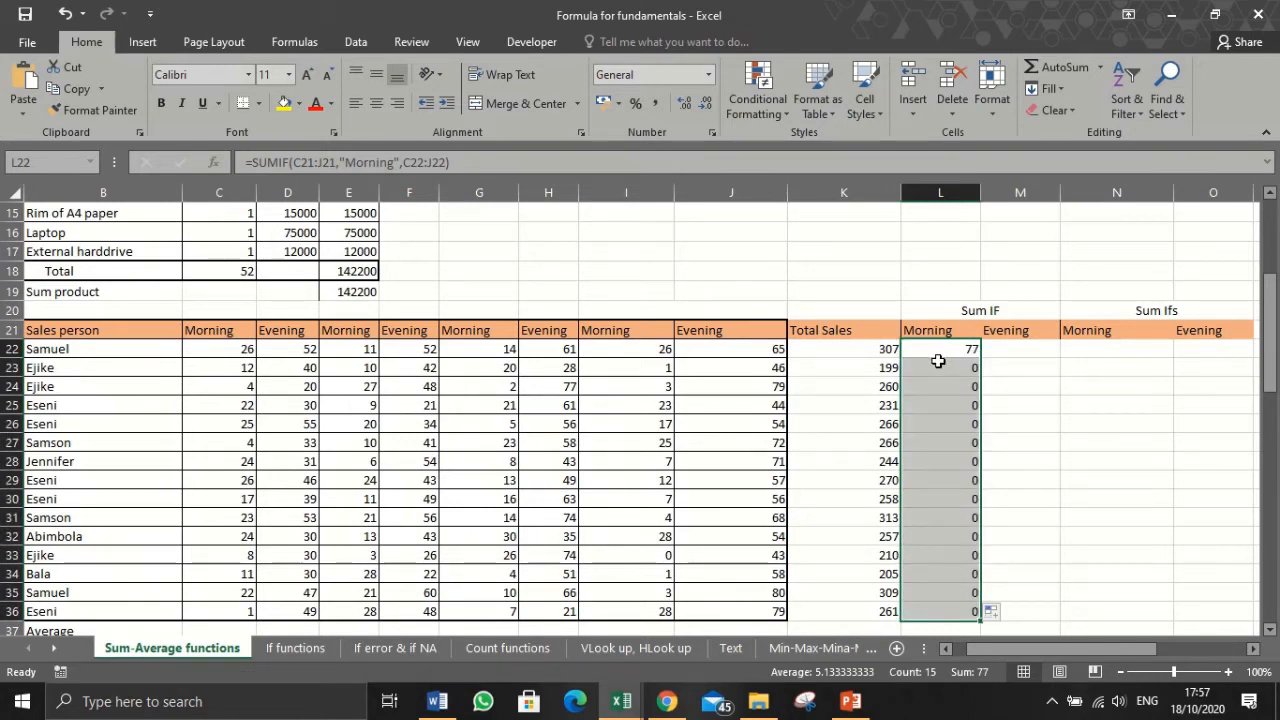
drag(938, 361, 921, 611)
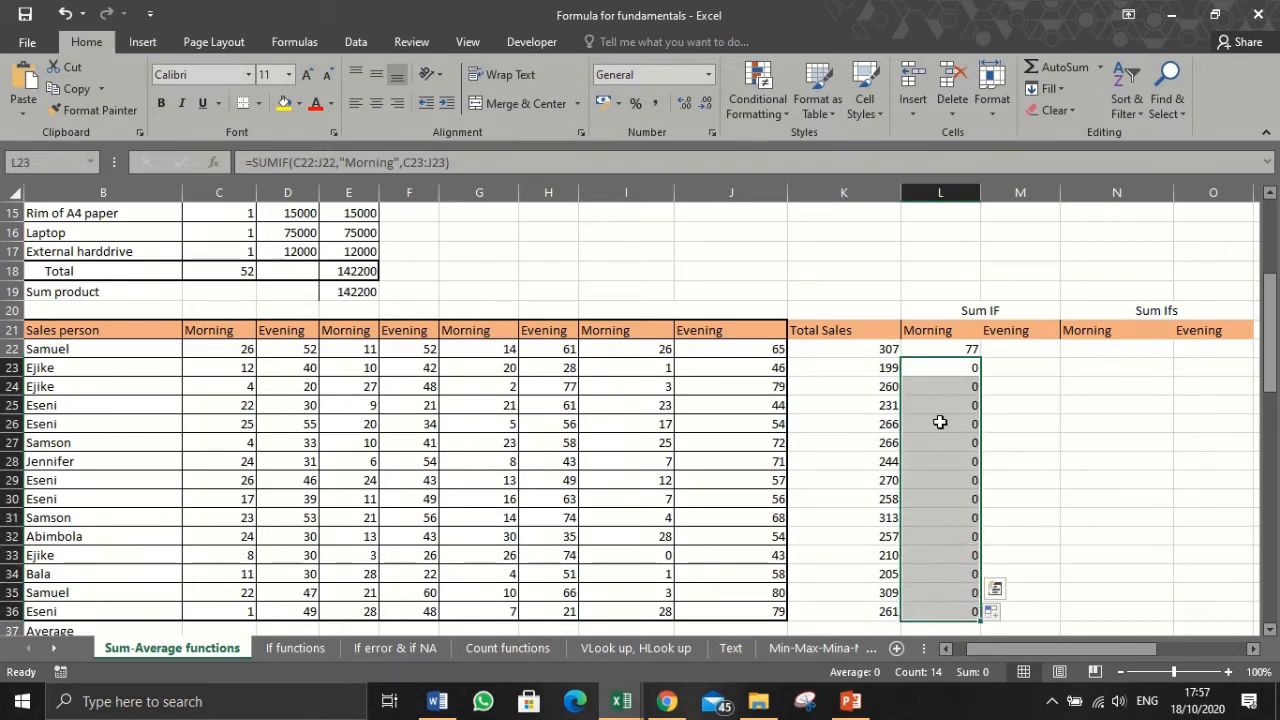
Compare the ranges referenced by the SUMIF formulas in L22 and L31
click(953, 349)
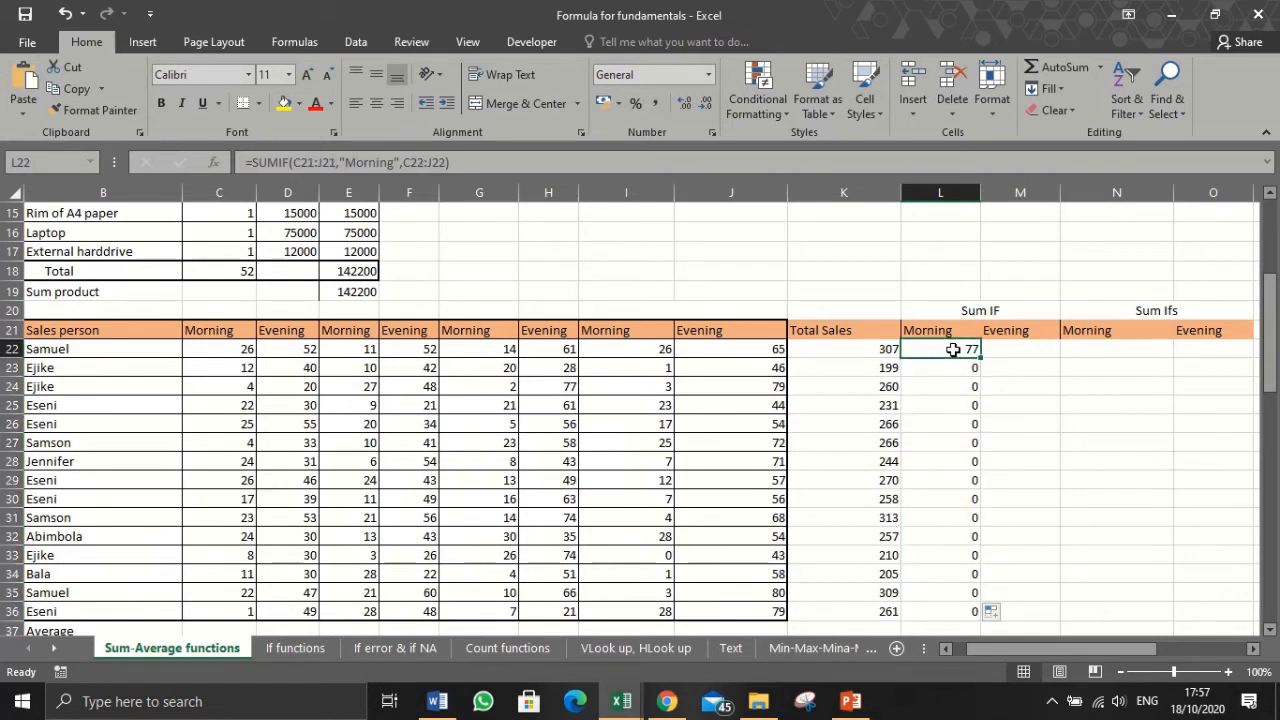
double_click(953, 349)
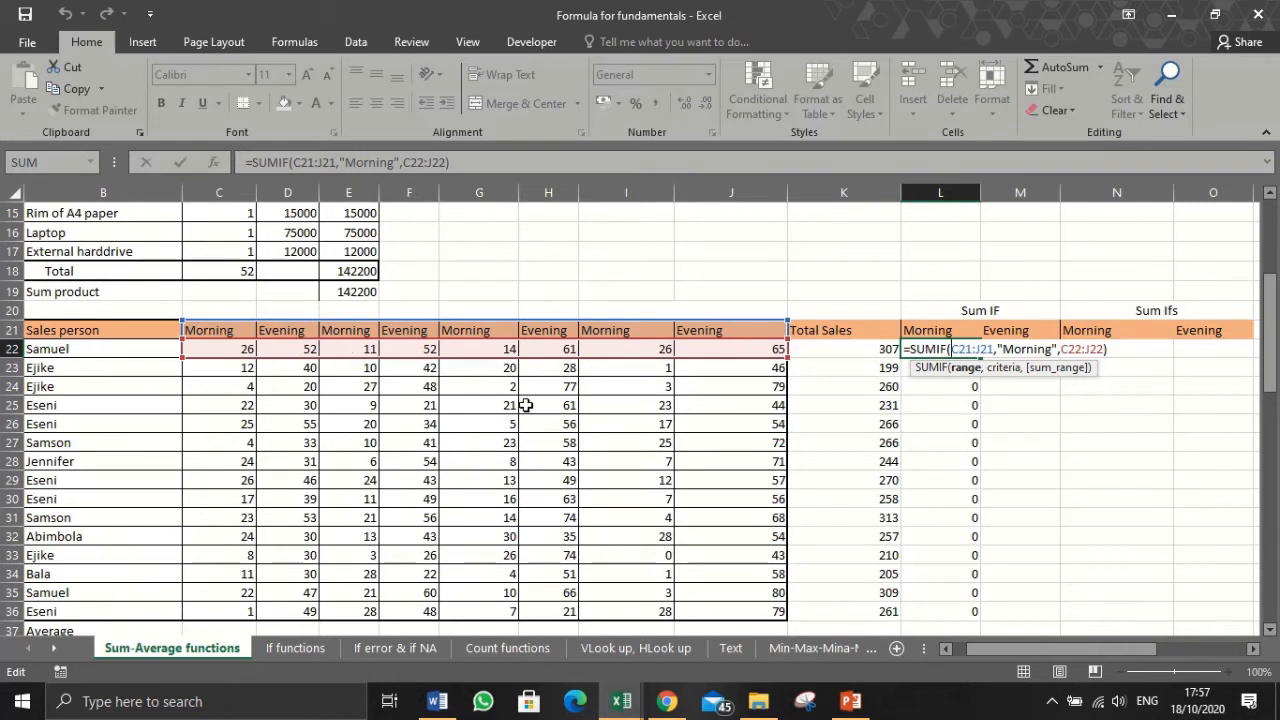
key(ctrl+Return)
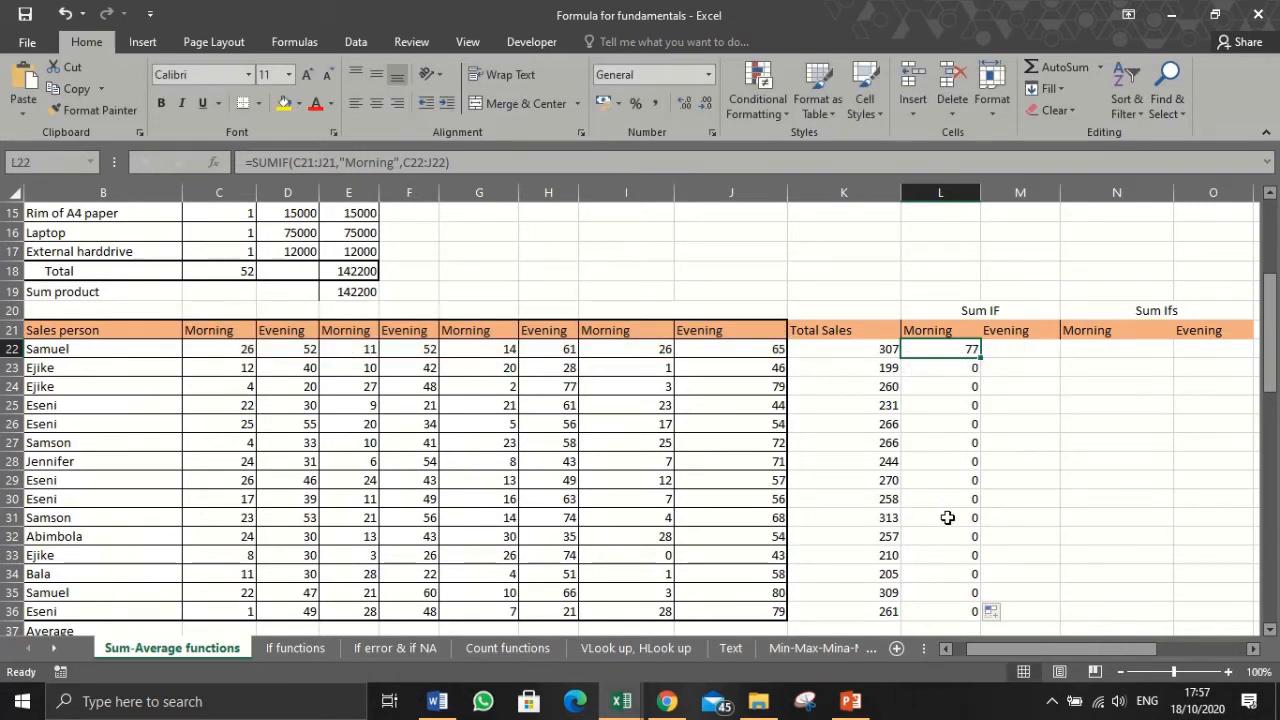
click(947, 517)
double_click(947, 517)
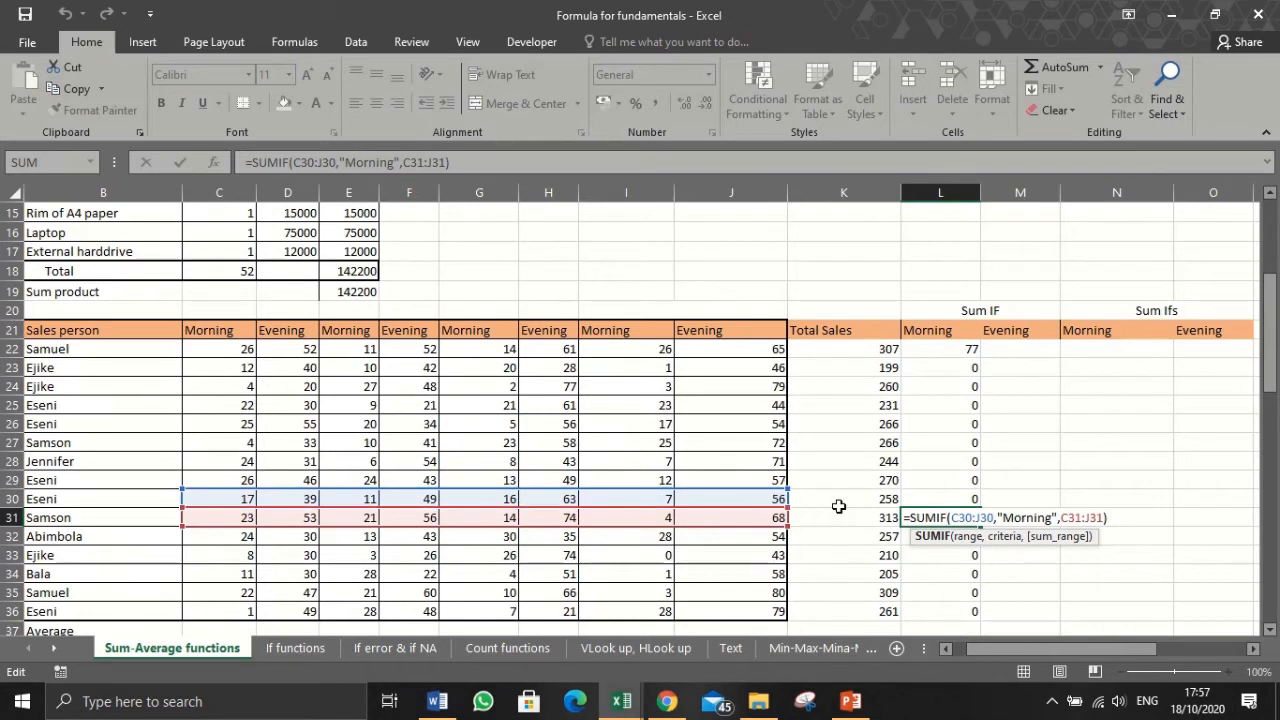
key(ctrl+Return)
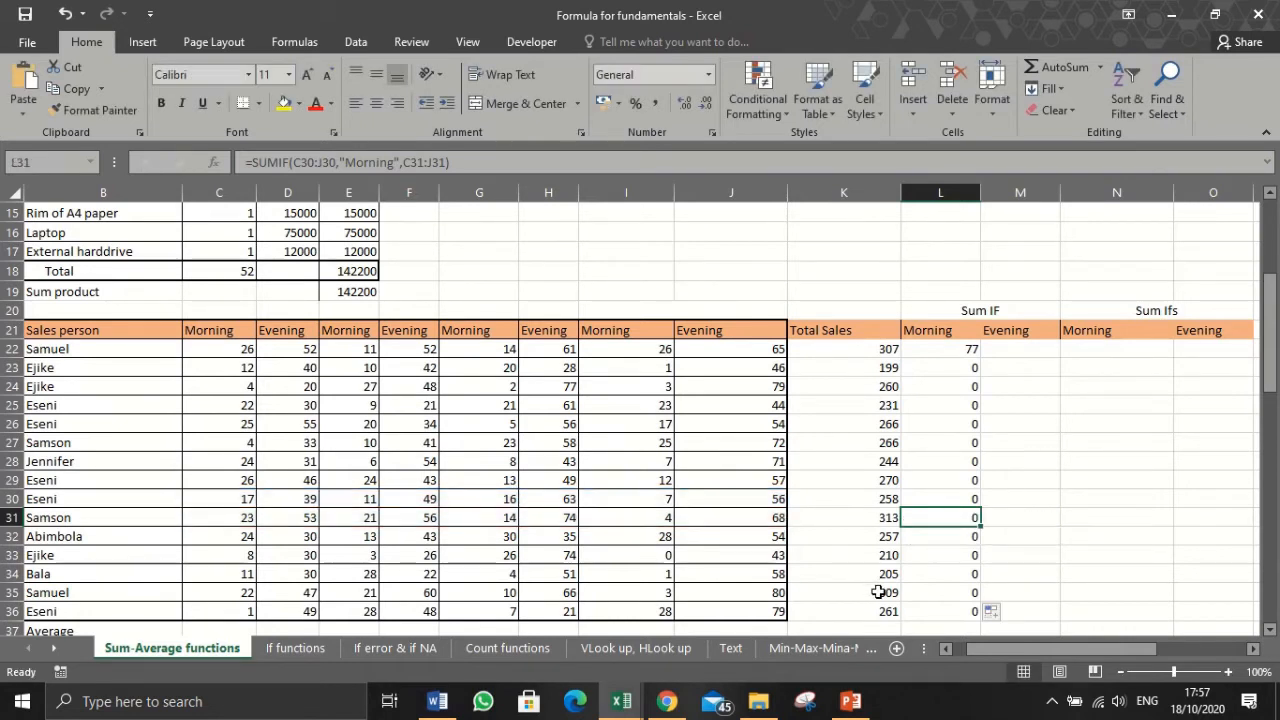
Add dollar signs to the SUMIF criteria range in L22 so it reads $C$21:$J$21
click(950, 347)
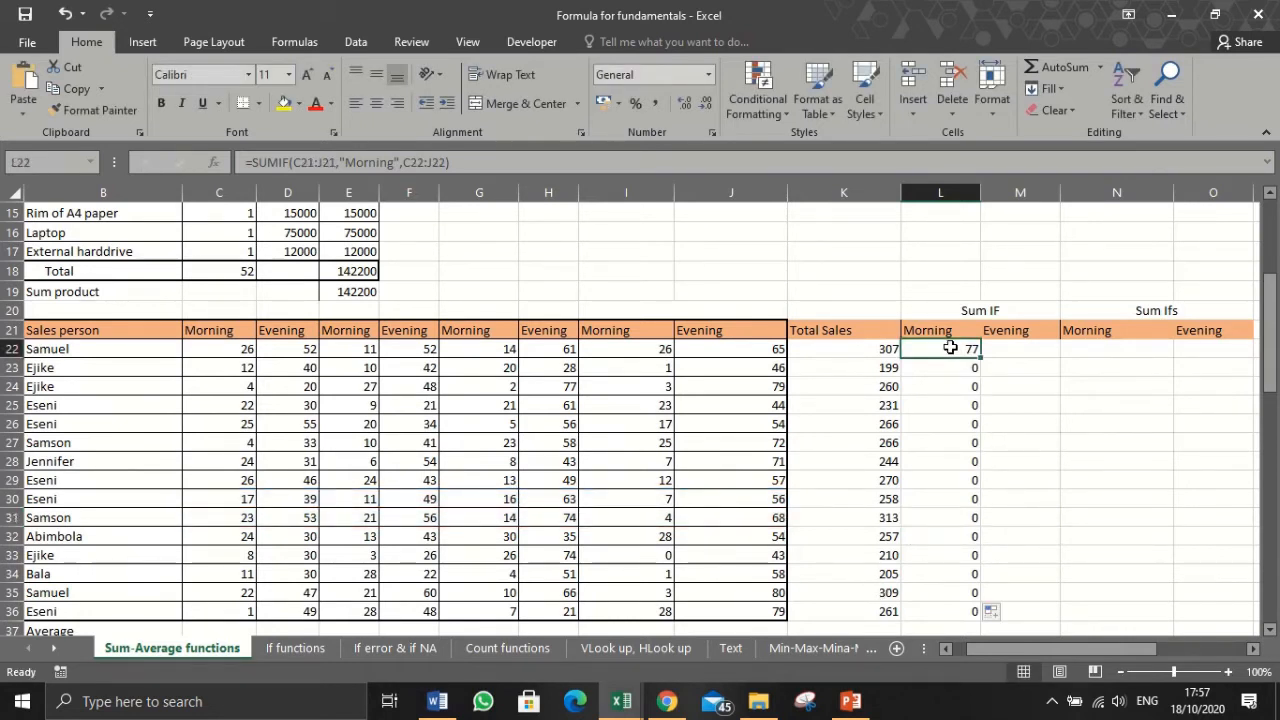
double_click(950, 347)
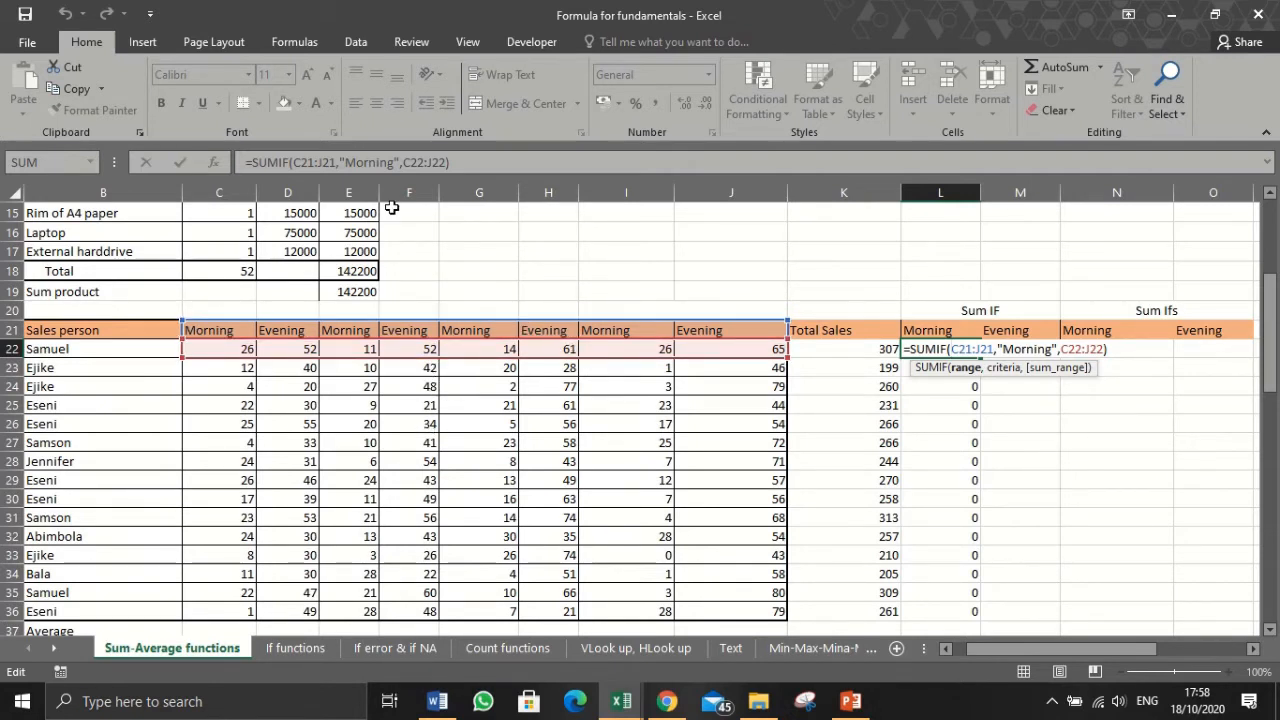
click(294, 162)
double_click(300, 162)
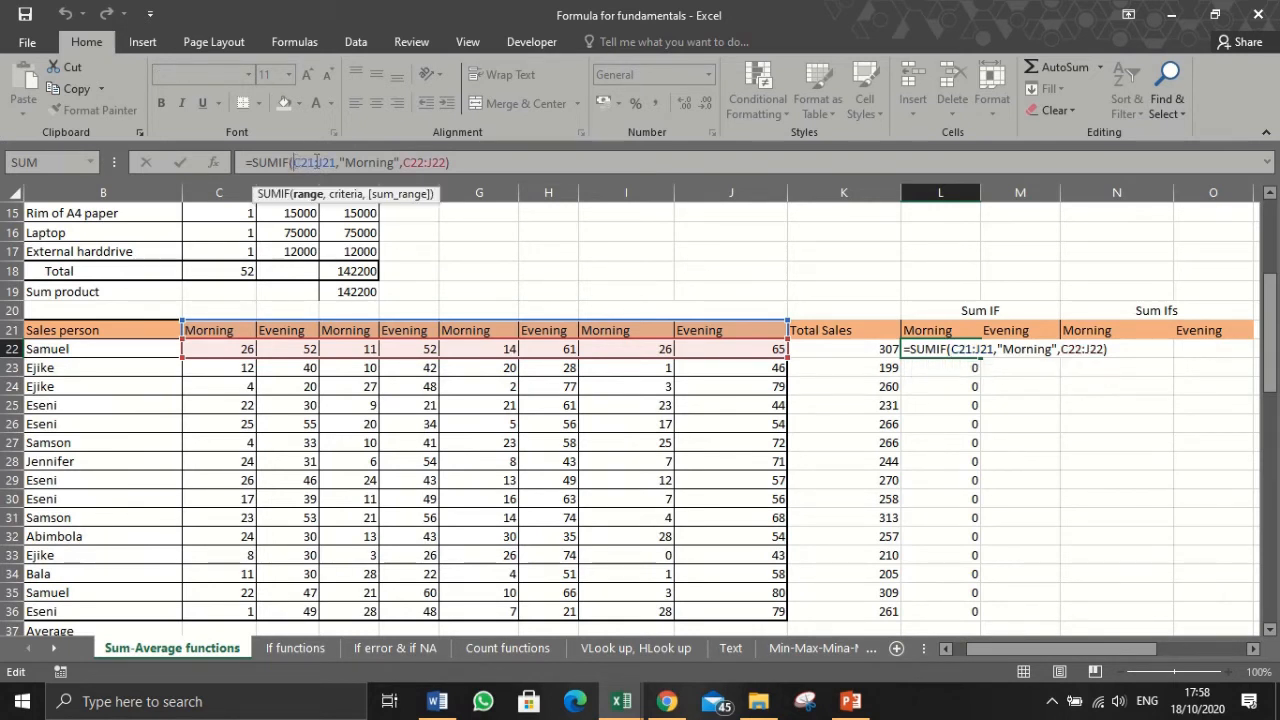
text($)
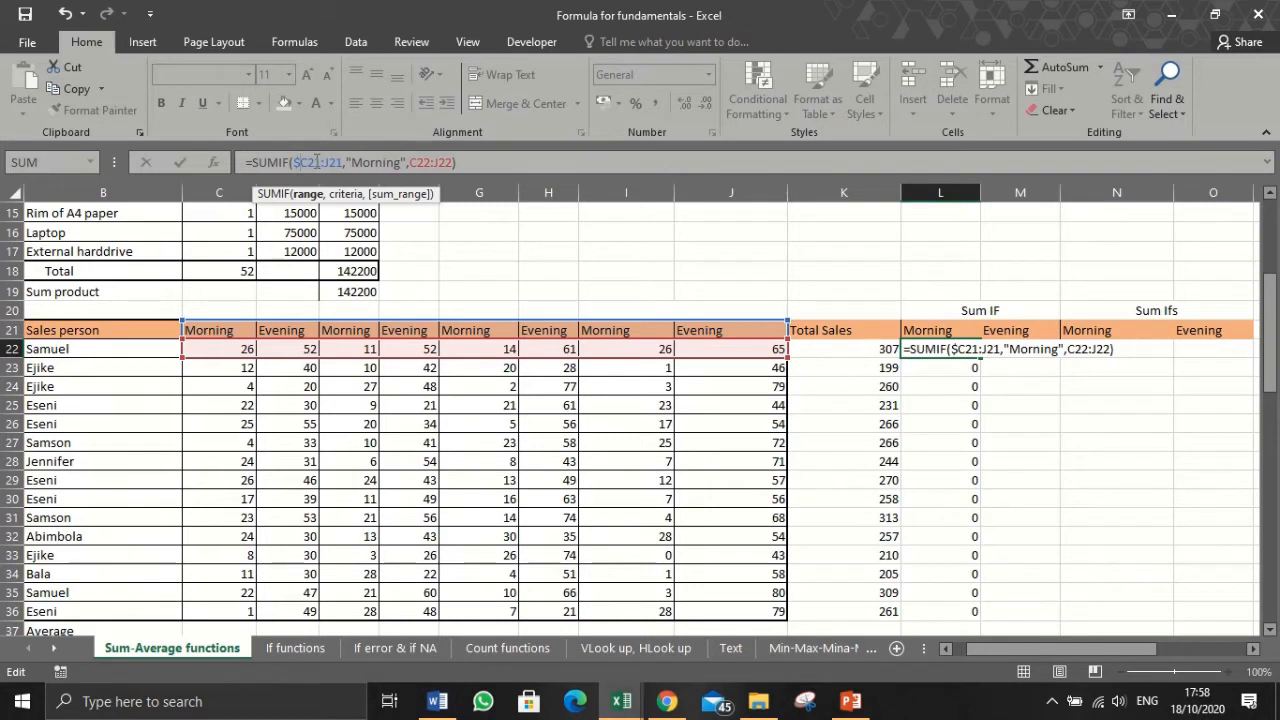
text($)
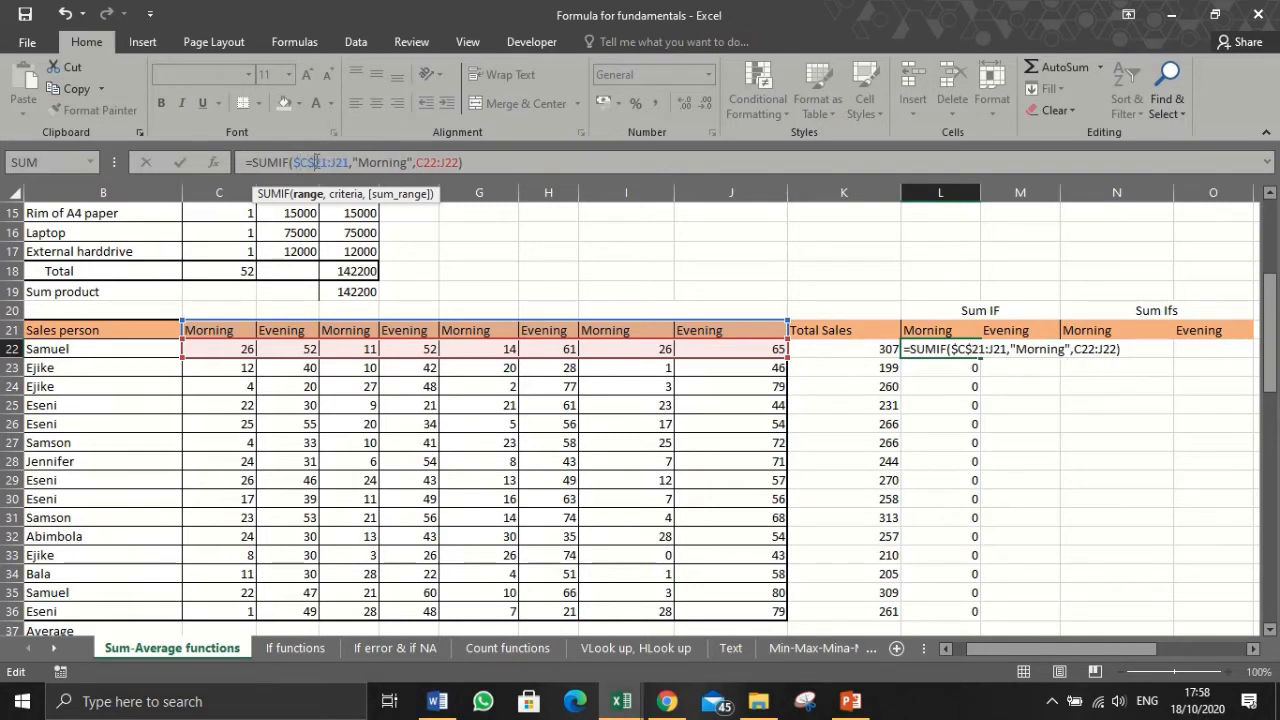
text($)
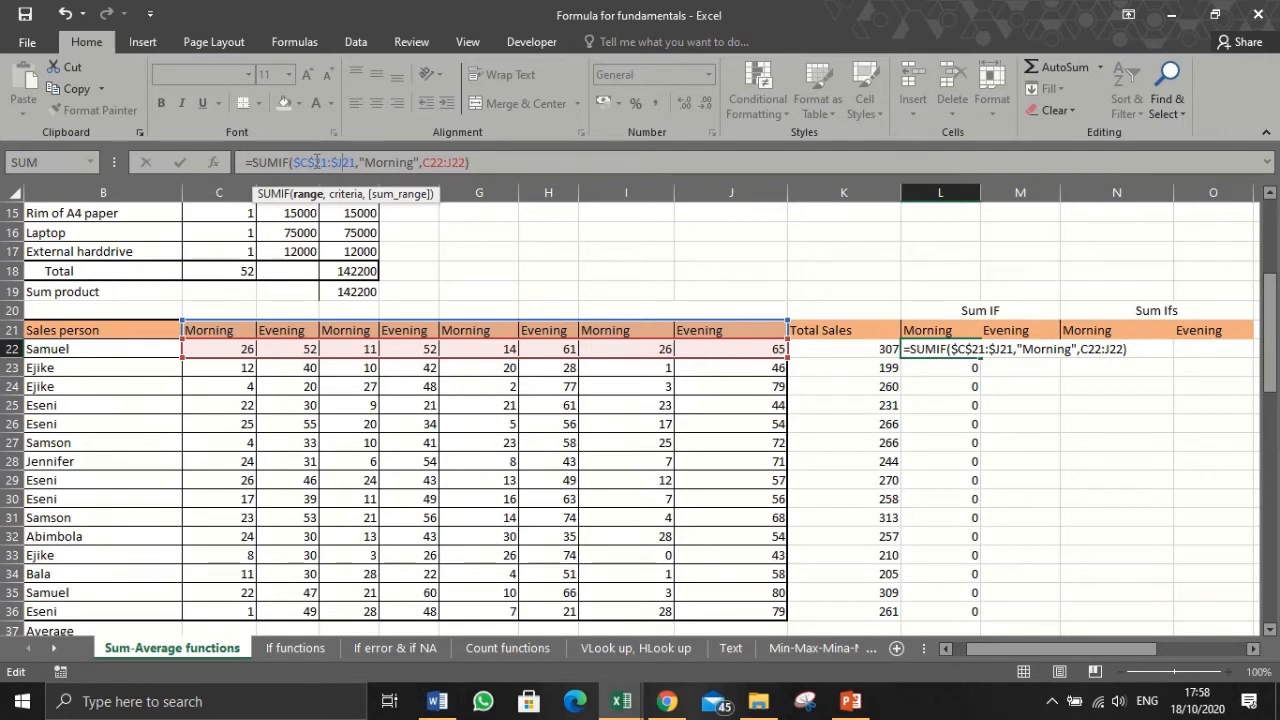
text($)
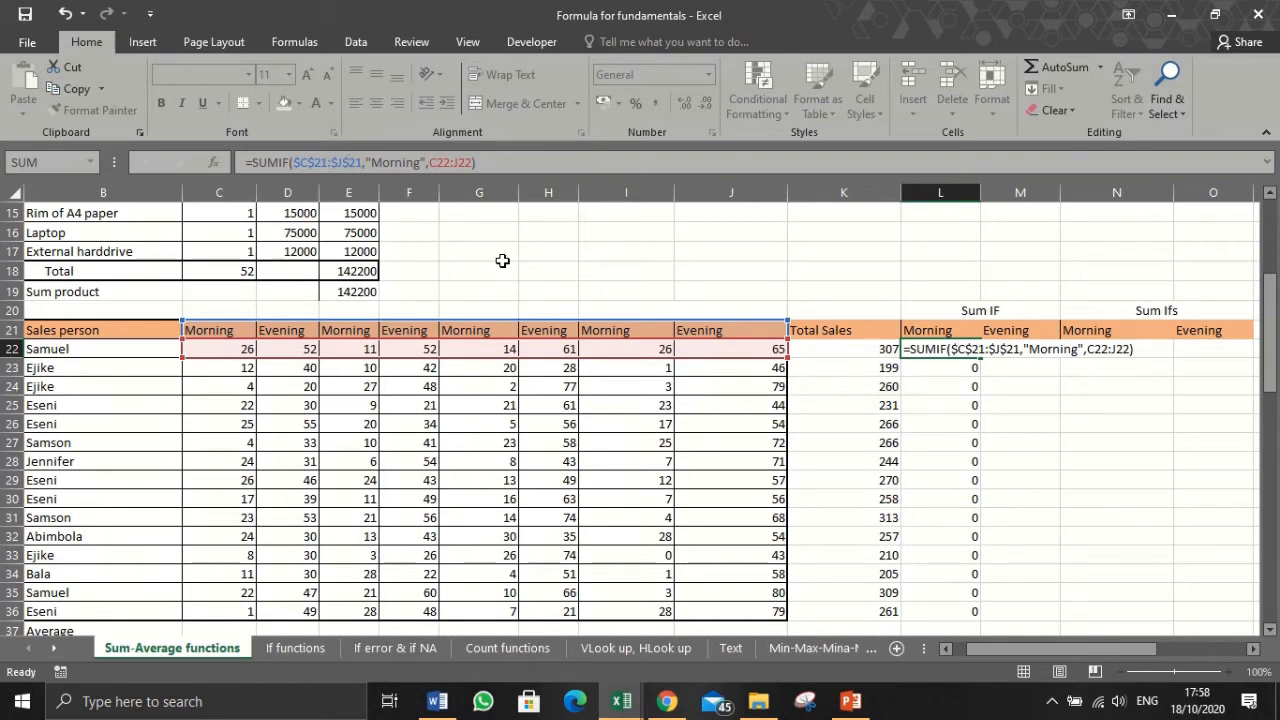
Return the SUMIF criteria range in L22 to the relative reference C21:J21
key(F4)
key(F4)
key(F4)
key(ctrl+Return)
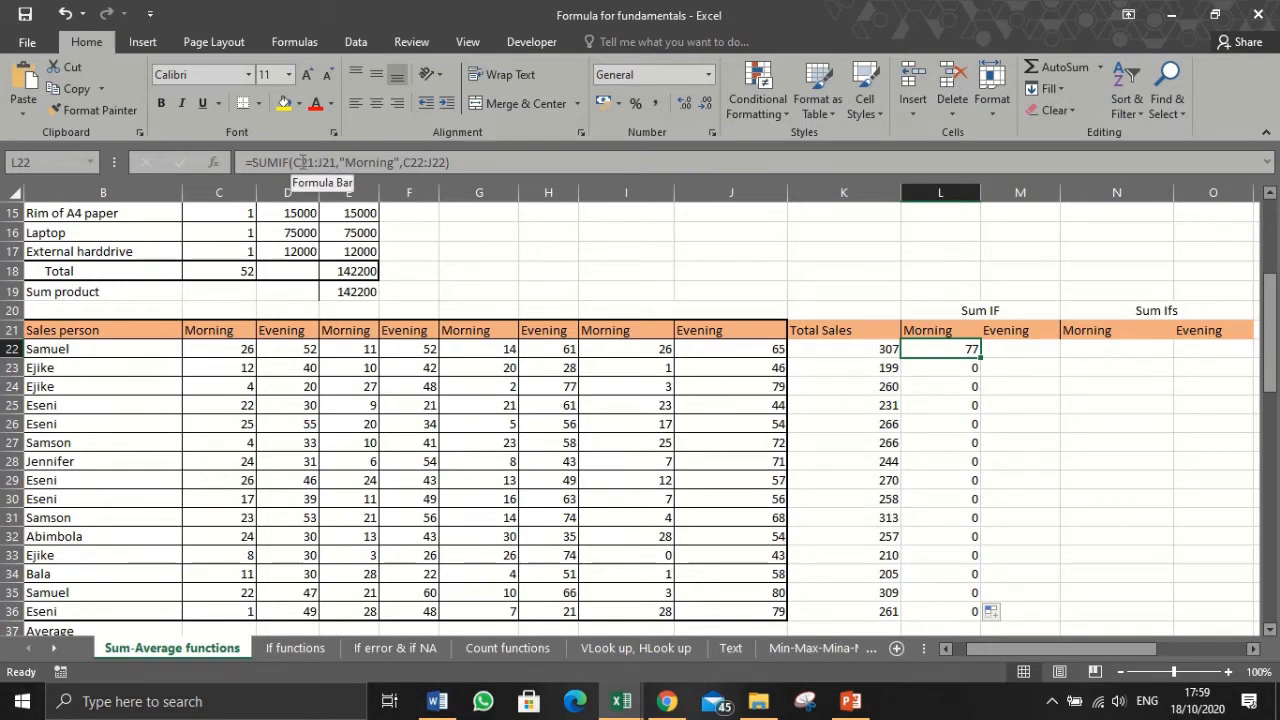
Lock the SUMIF header range in L22 as $C$21:$J$21 and fill the formula down to L36
drag(303, 162, 324, 162)
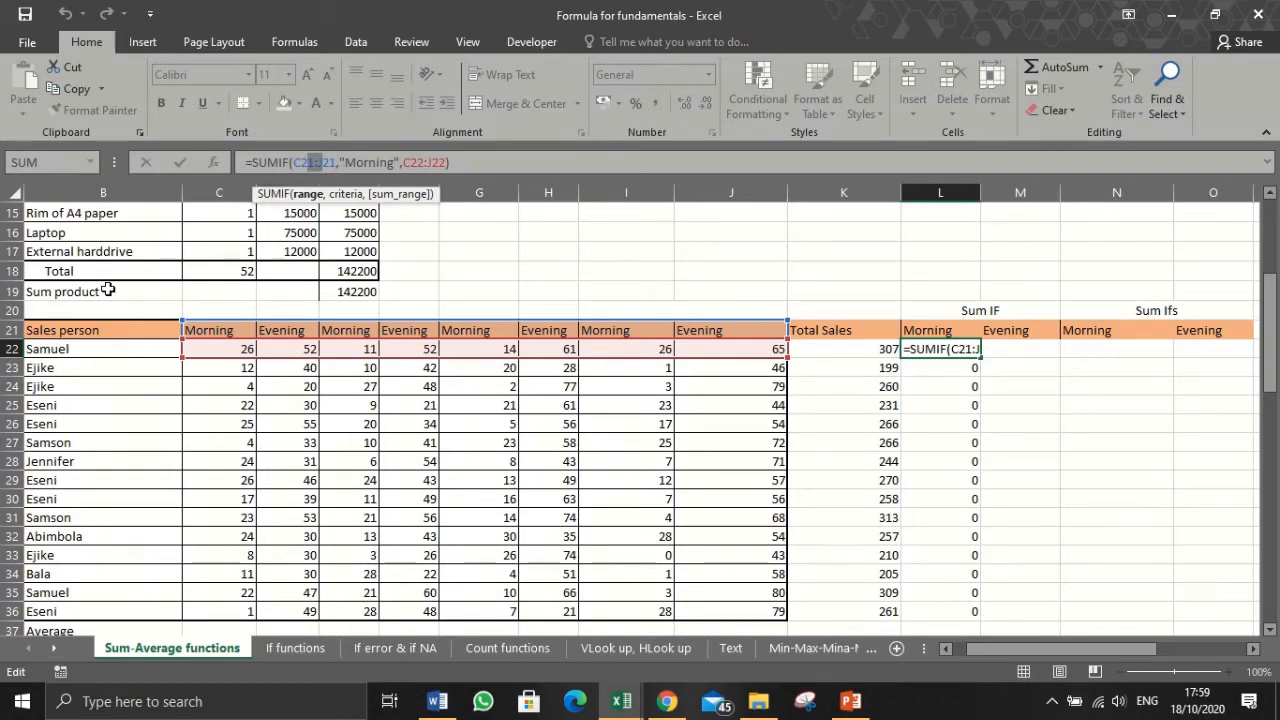
key(F4)
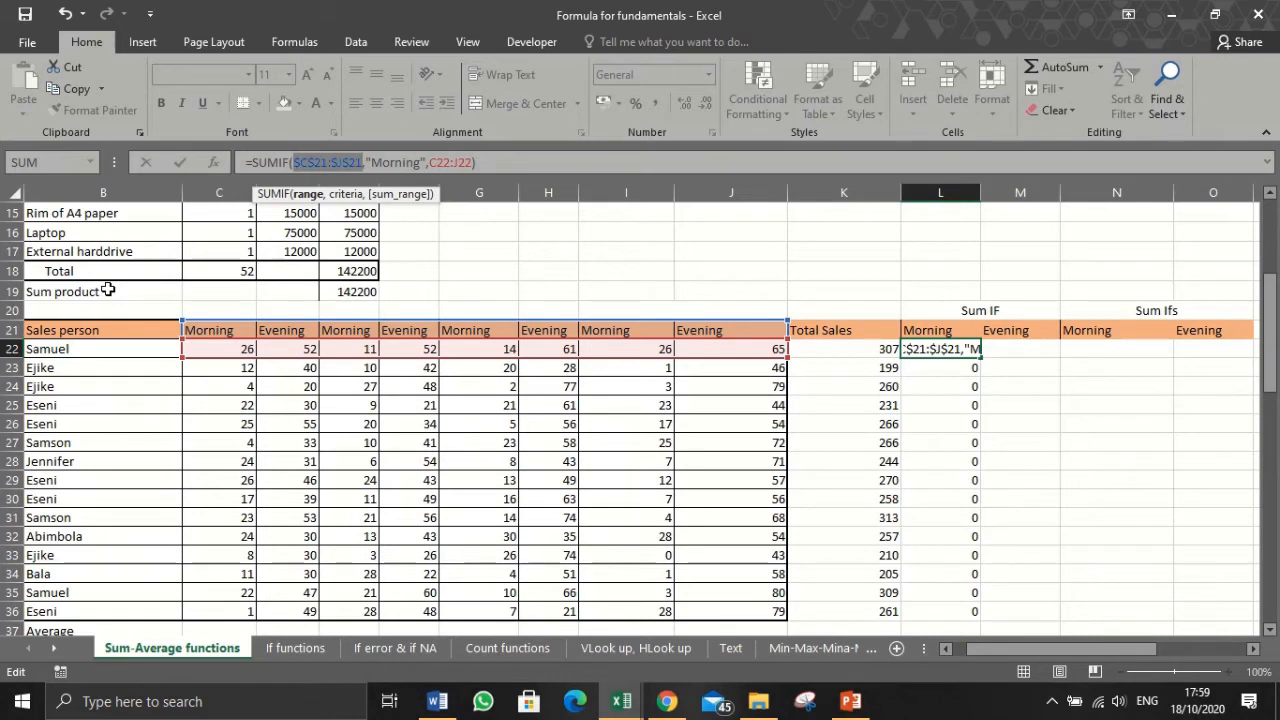
key(Return)
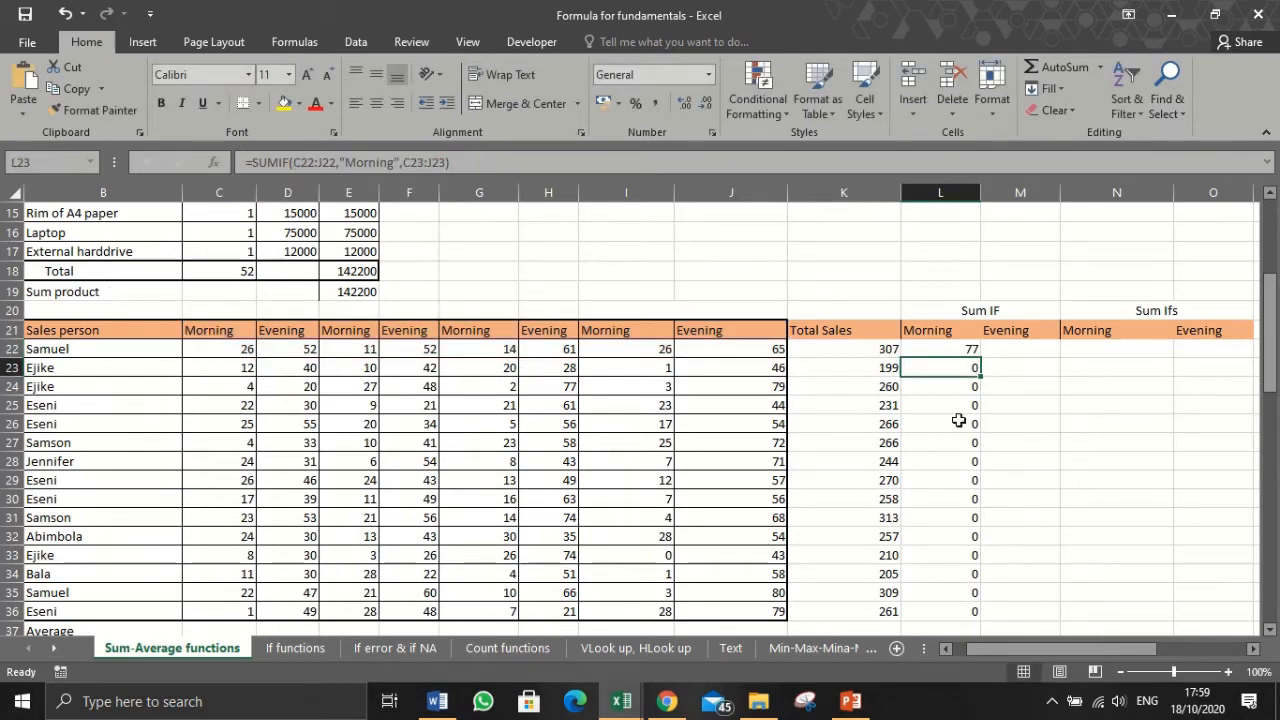
click(958, 349)
drag(983, 364, 965, 622)
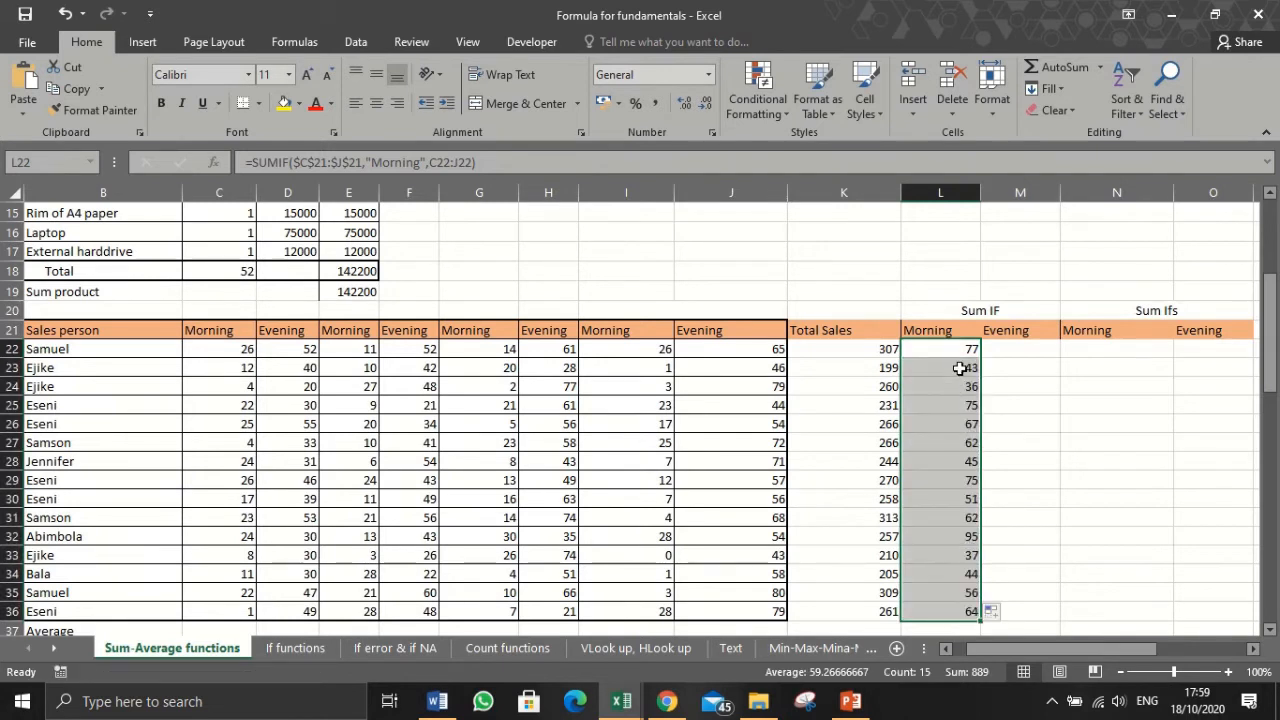
Check which ranges the filled SUMIF formulas in L30 and L36 reference, and review the formula in L22
double_click(948, 498)
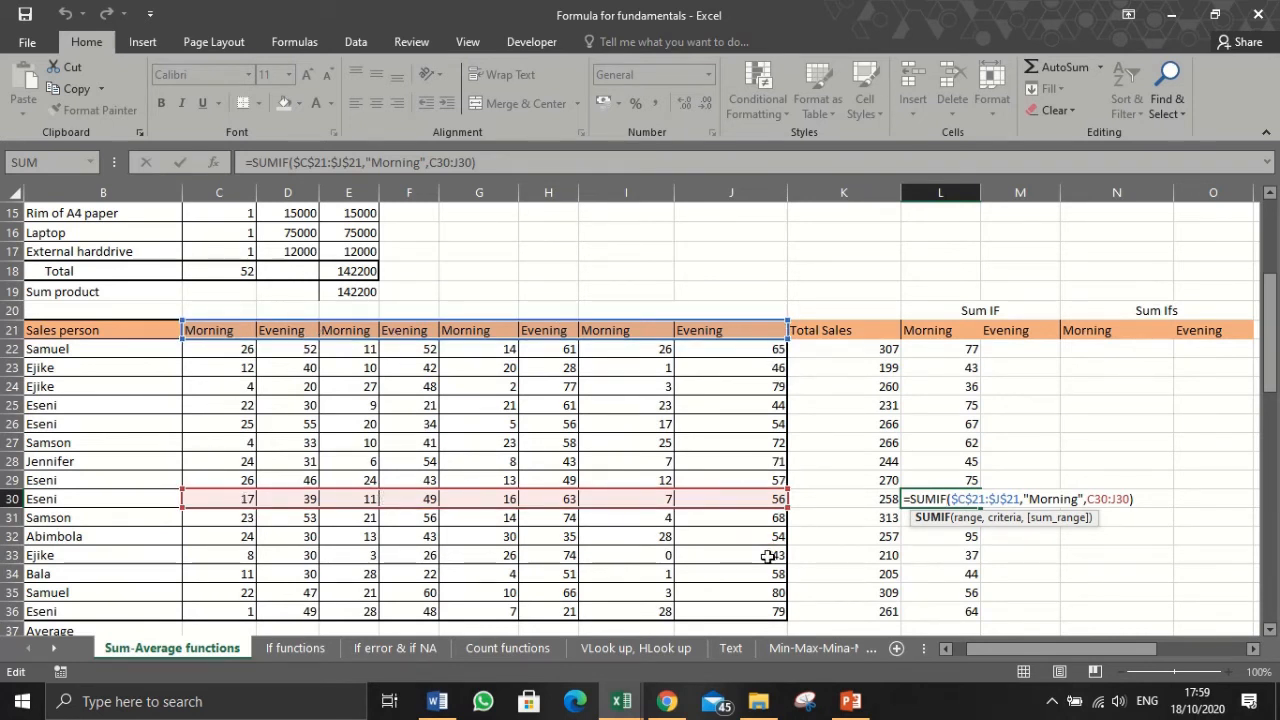
double_click(963, 607)
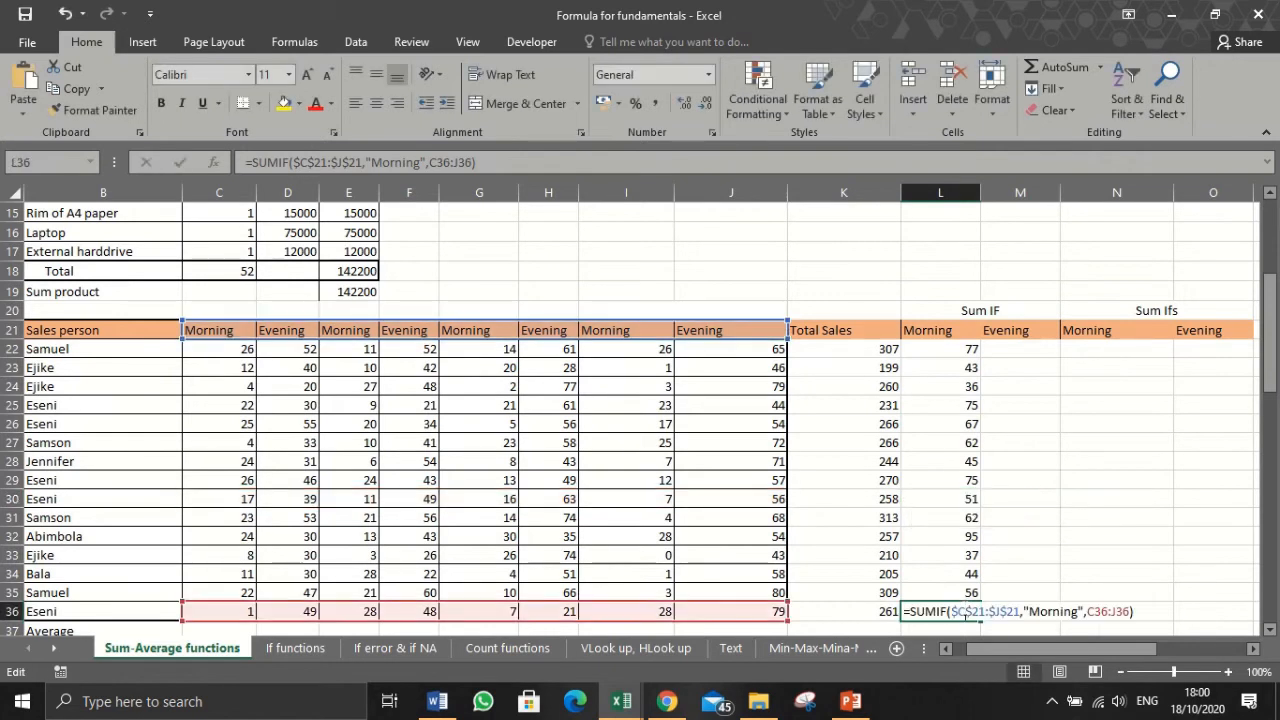
key(Escape)
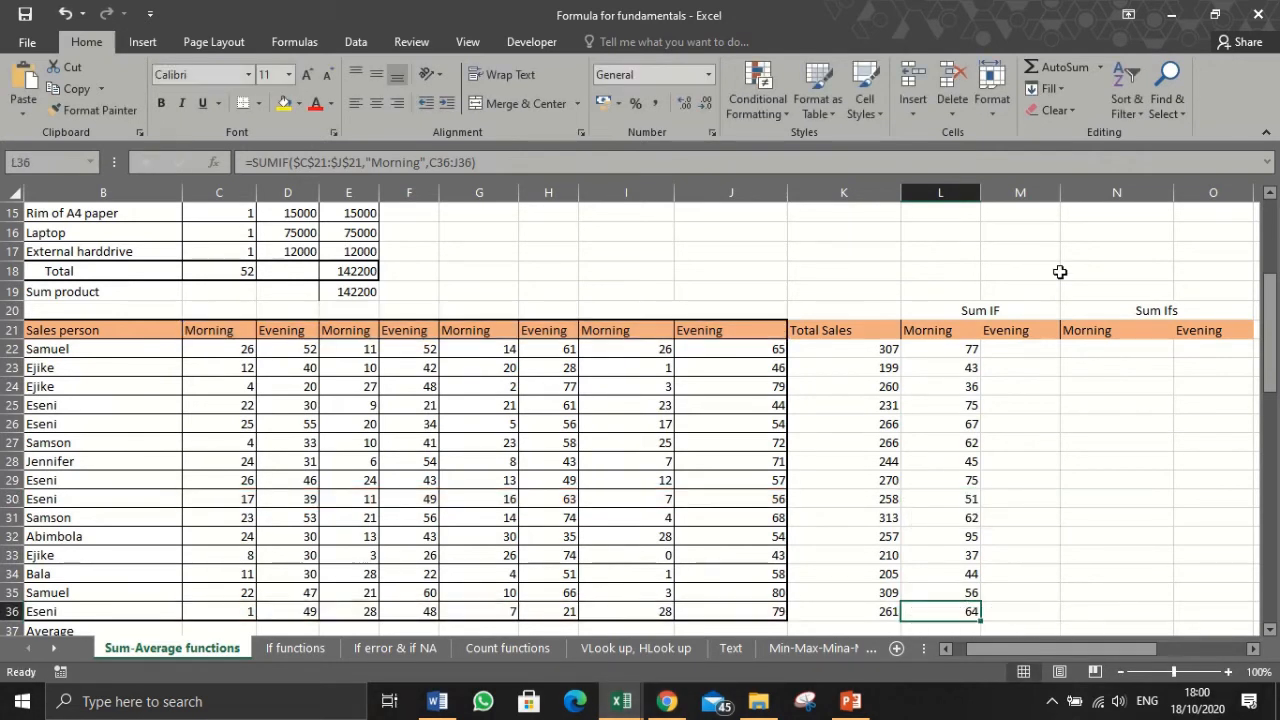
click(990, 348)
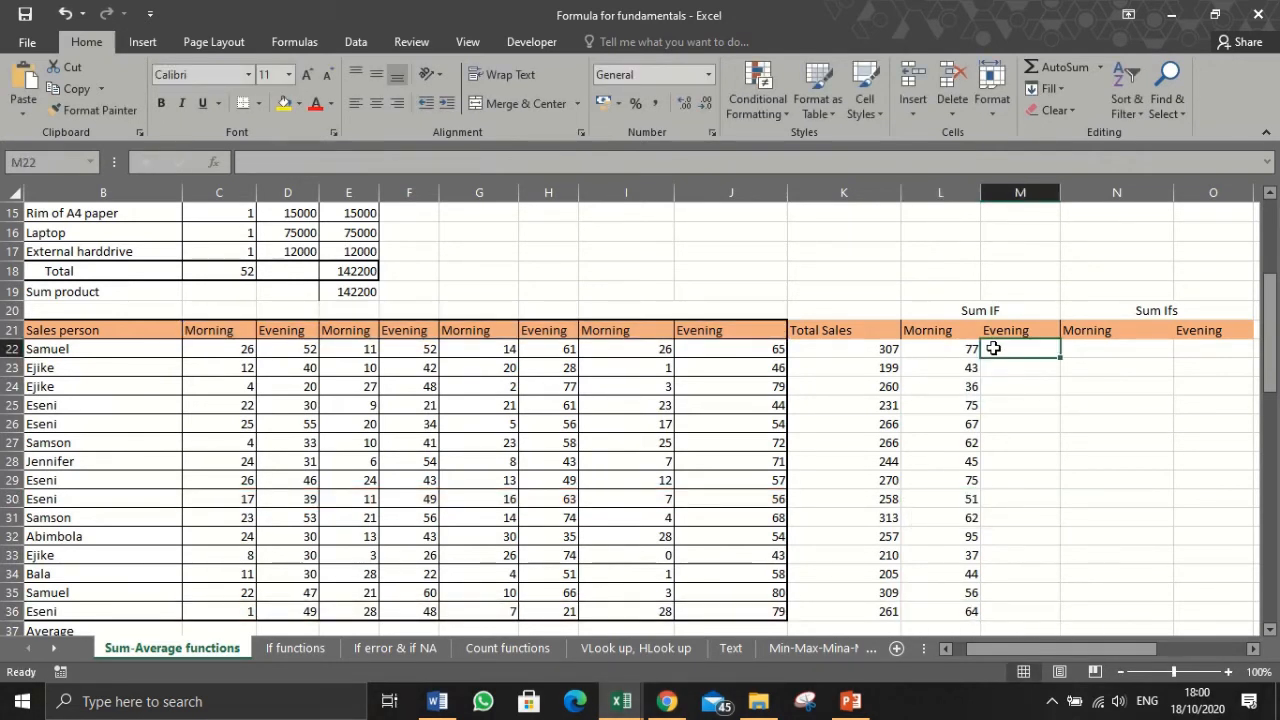
click(966, 349)
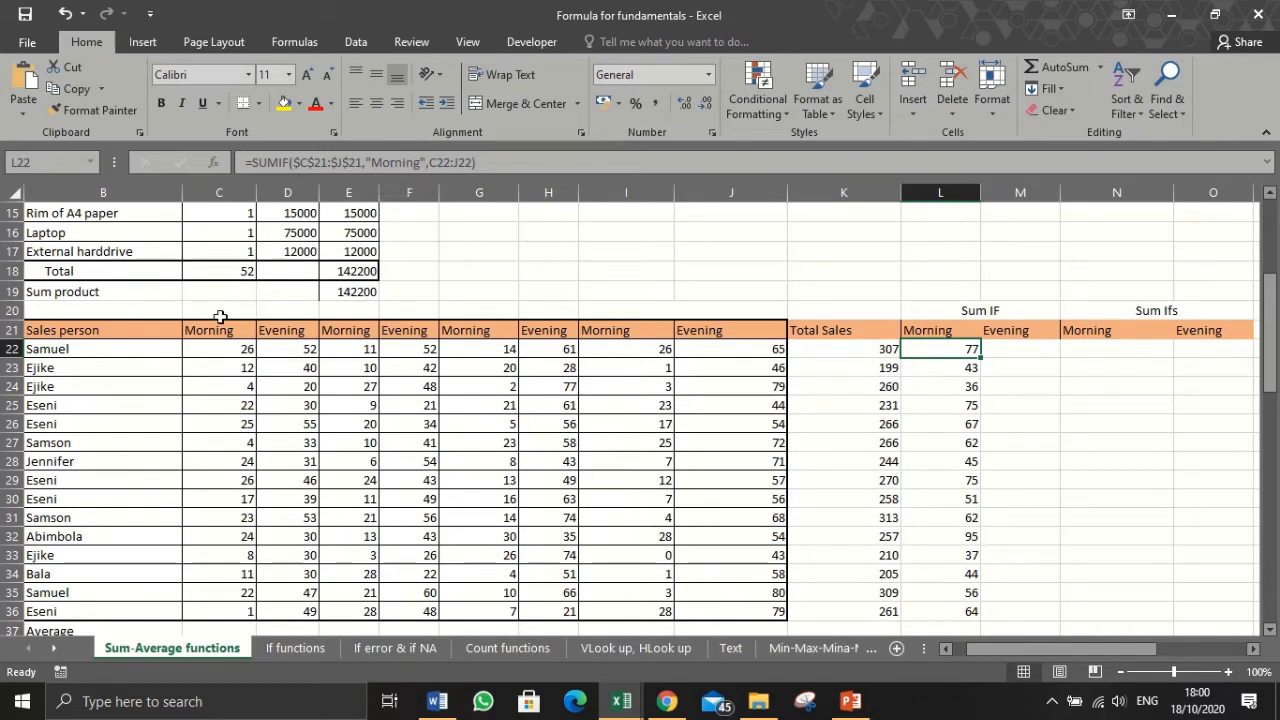
Start a SUMIF formula in M22 for evening sales, using the locked header range $C$21:$J$21
click(1016, 349)
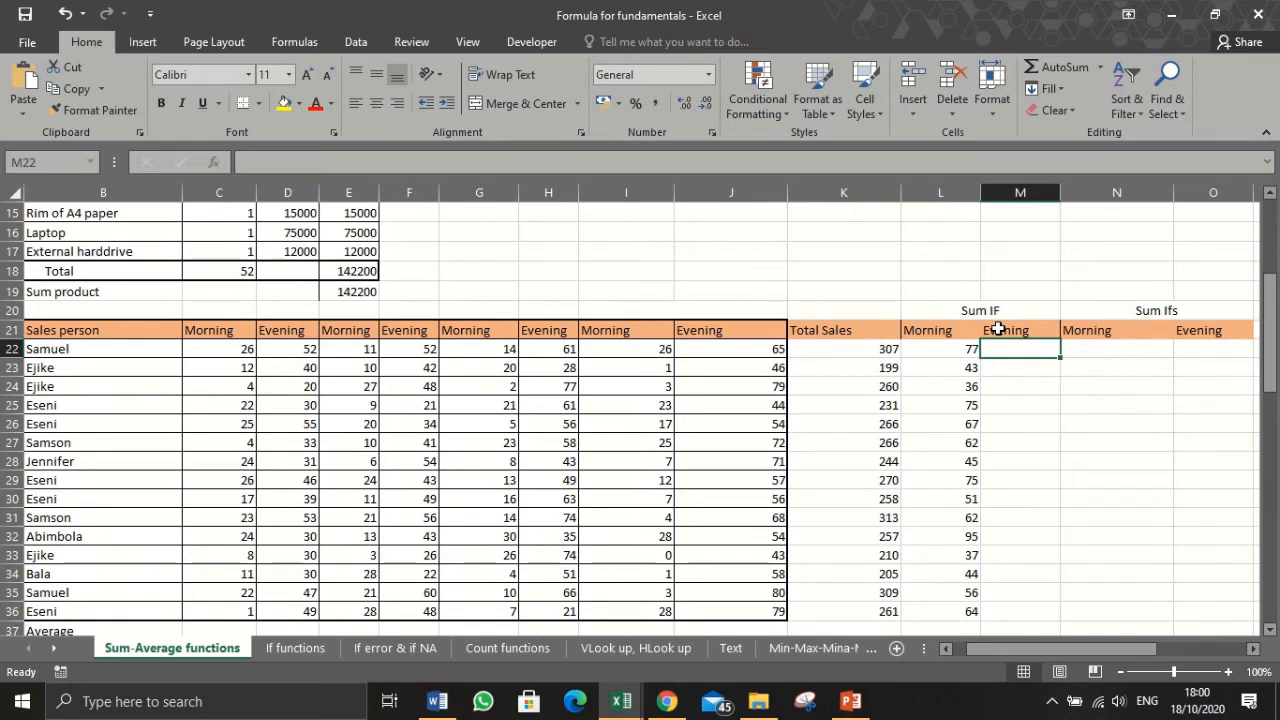
text(=)
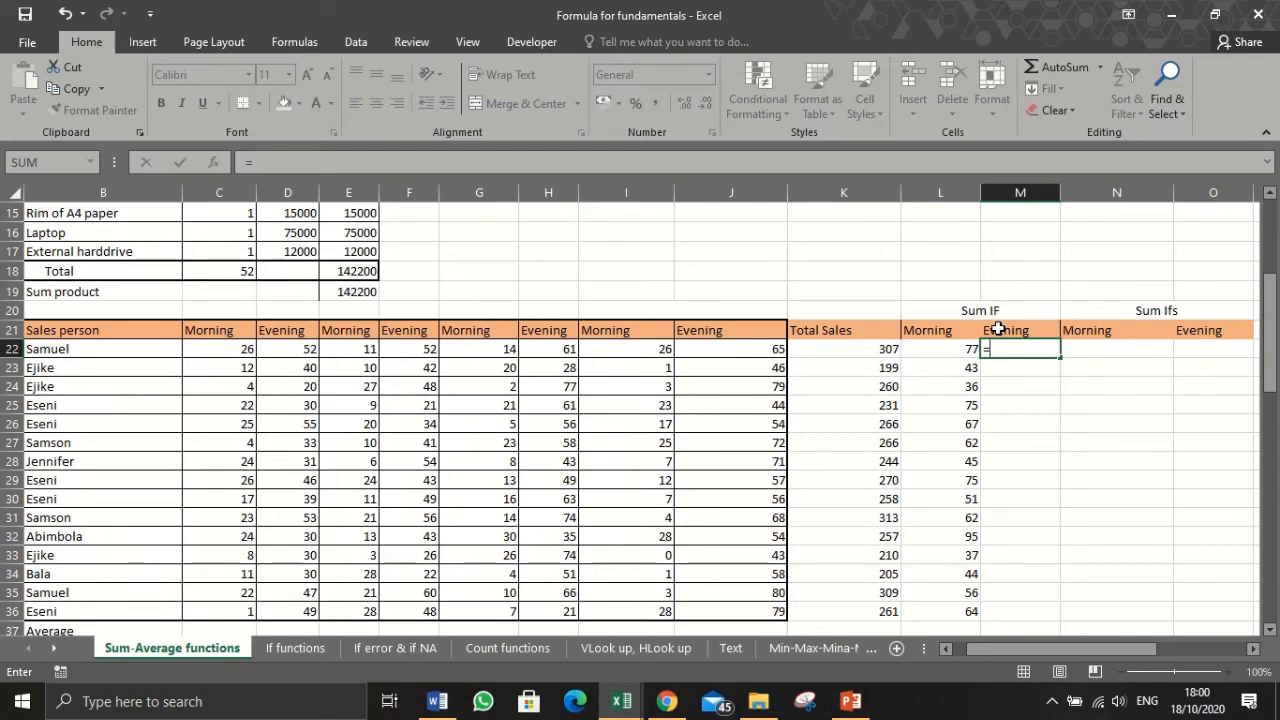
text(su)
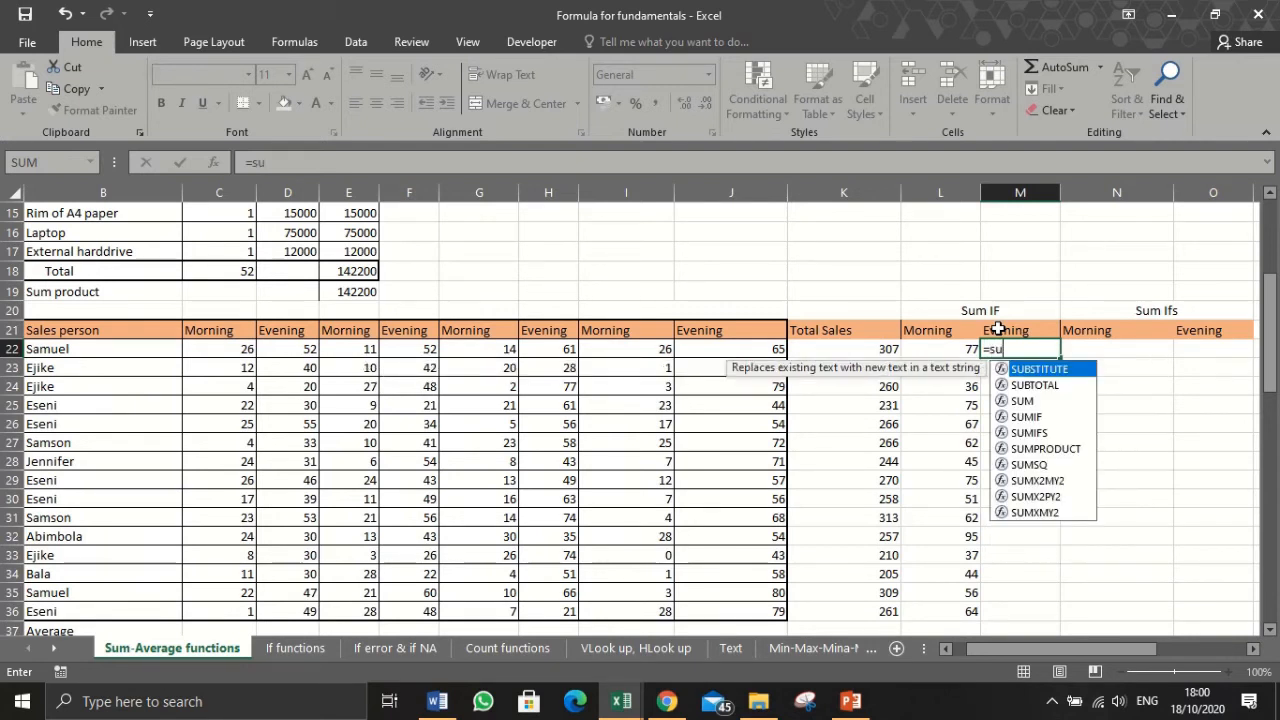
text(m)
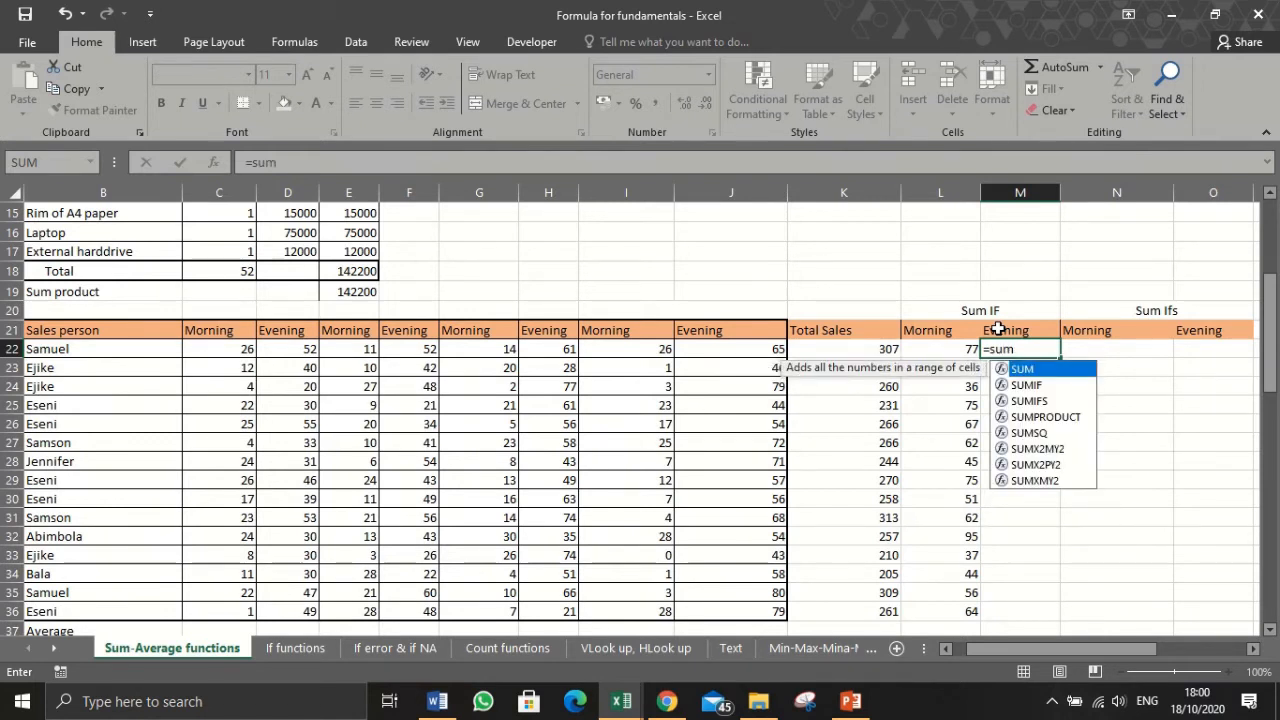
key(Down)
key(Tab)
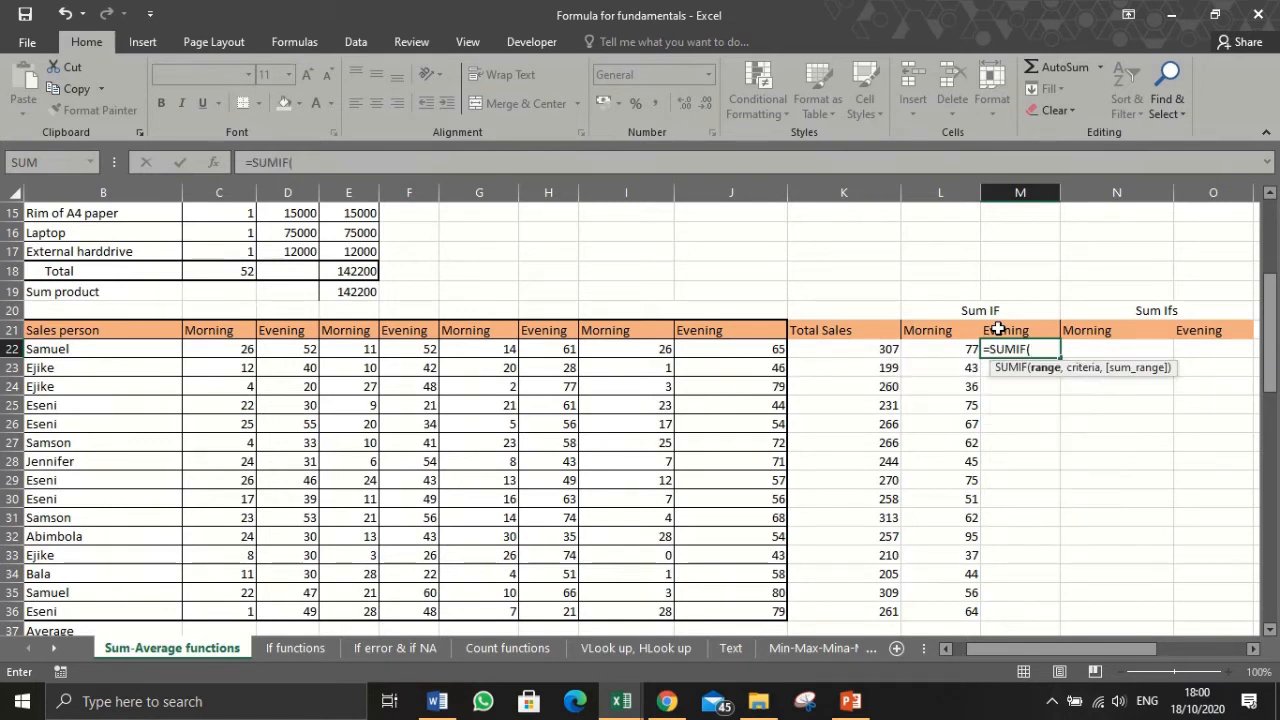
click(233, 330)
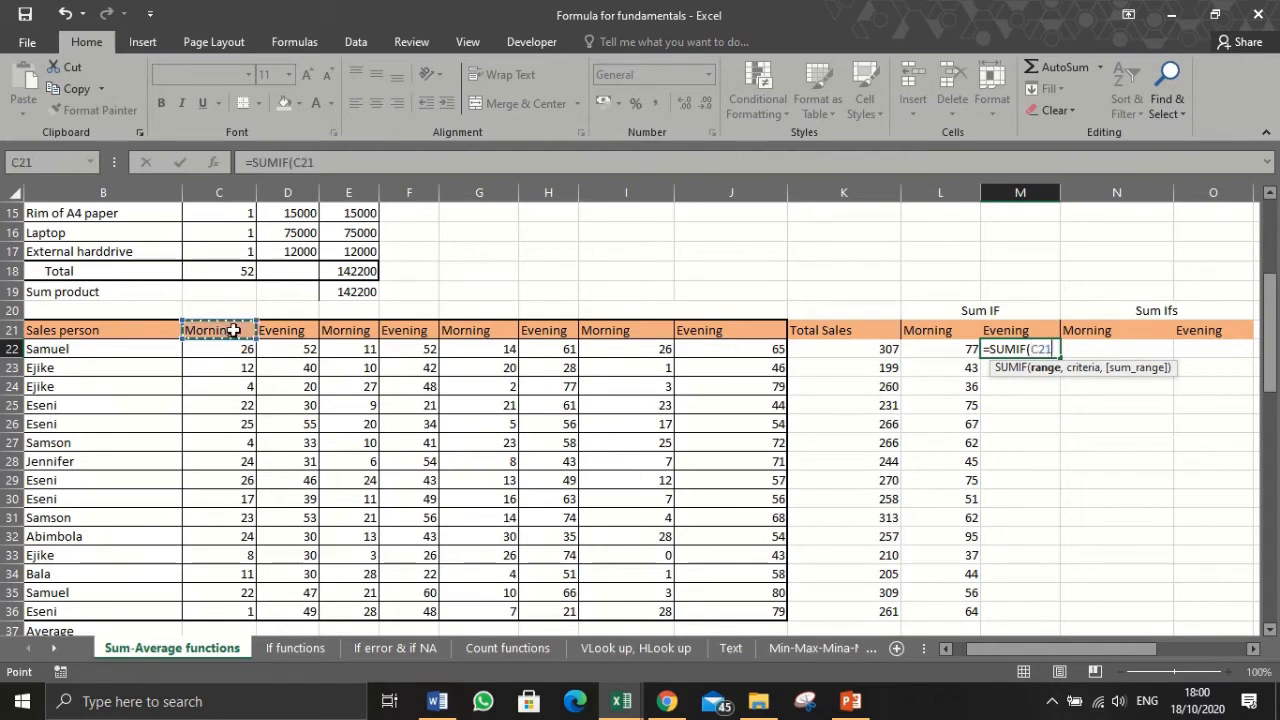
drag(233, 330, 690, 331)
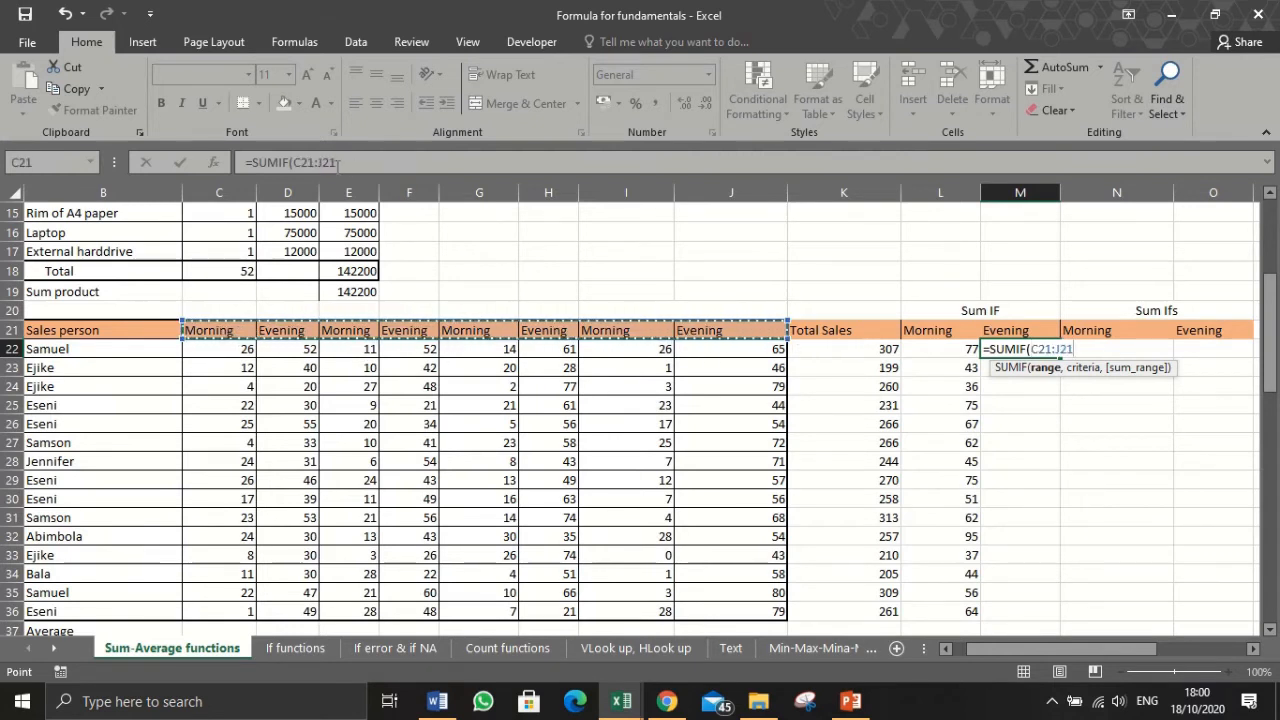
drag(301, 163, 330, 163)
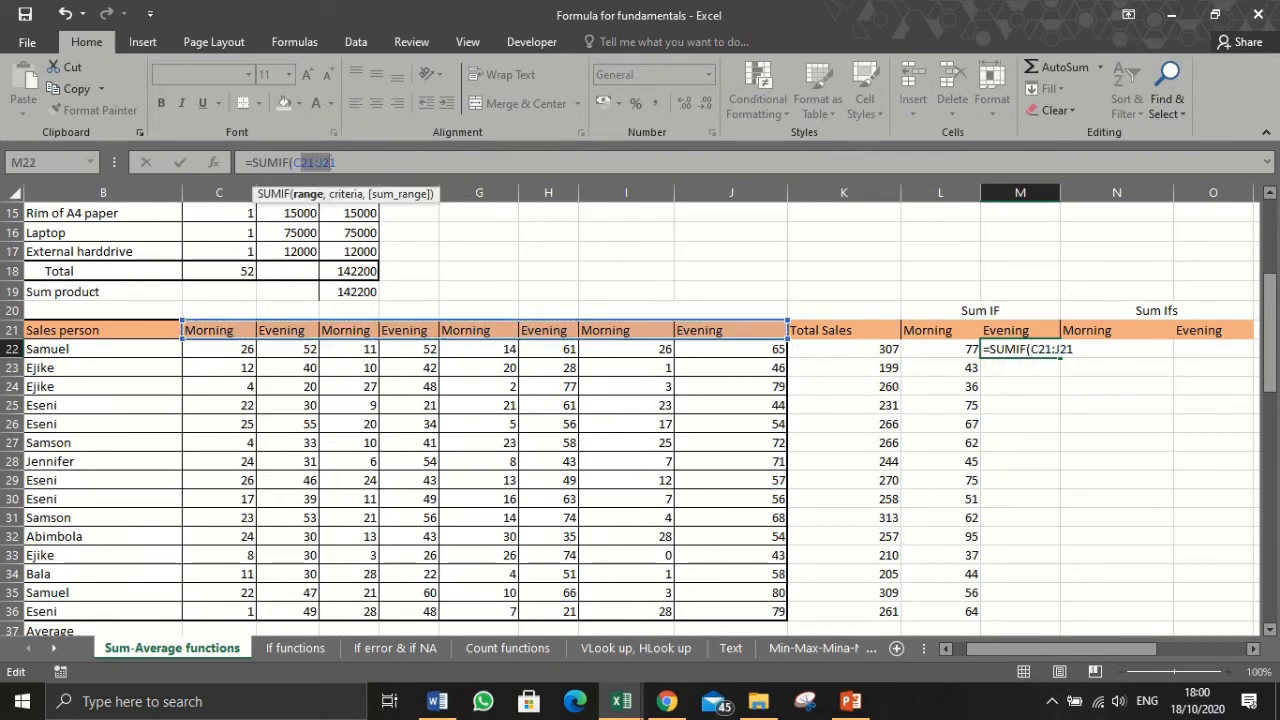
key(F4)
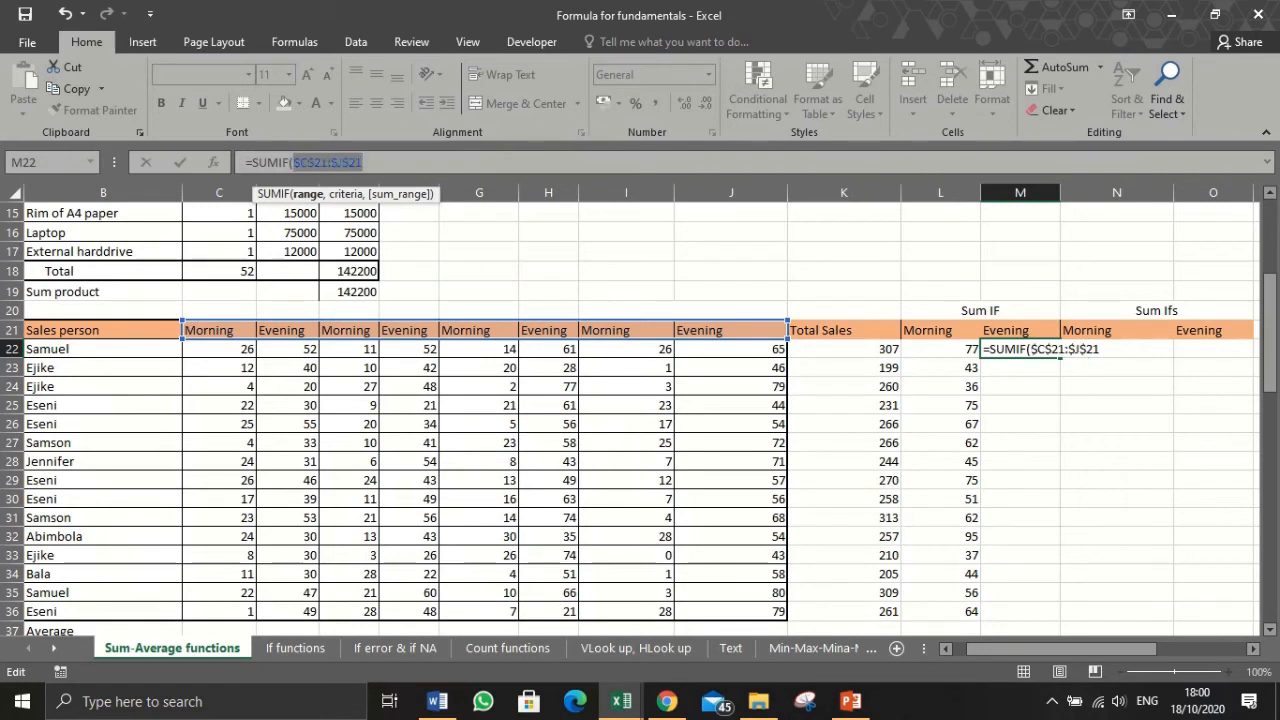
click(328, 162)
text(,)
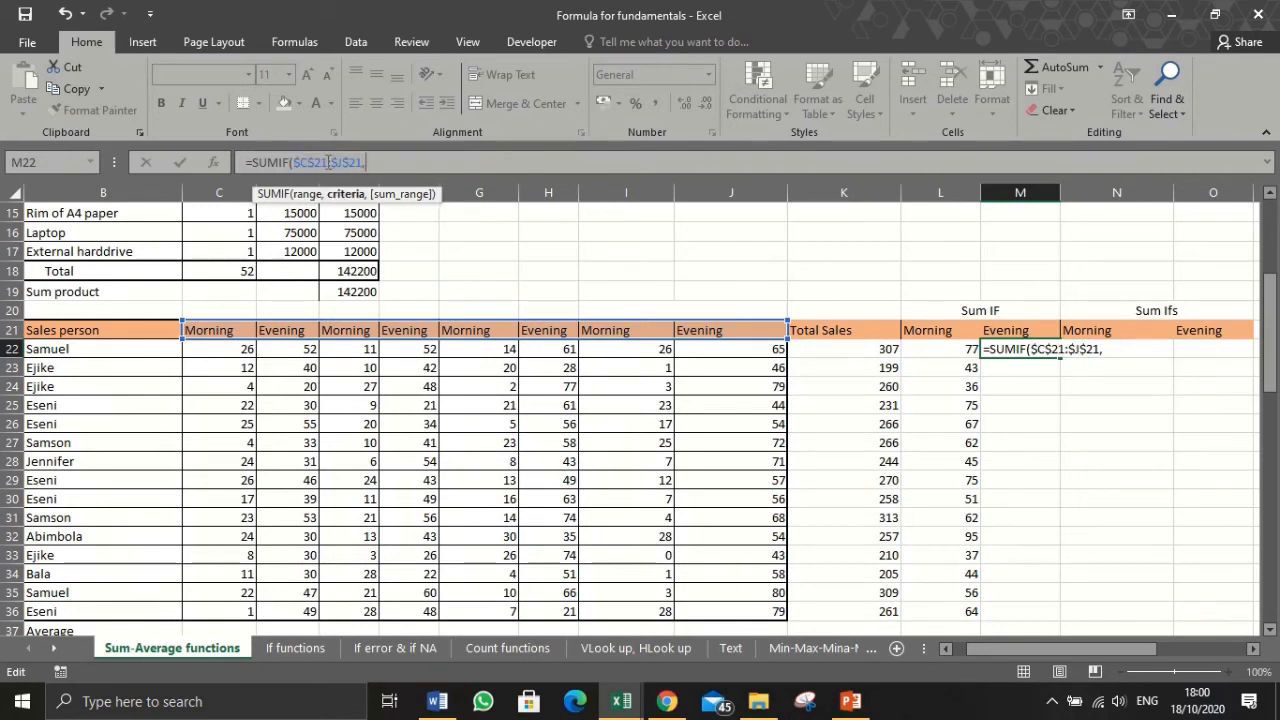
Complete the SUMIF in M22 with criterion $M$21 and sum range C22:J22, and fill it down to M36
click(1020, 330)
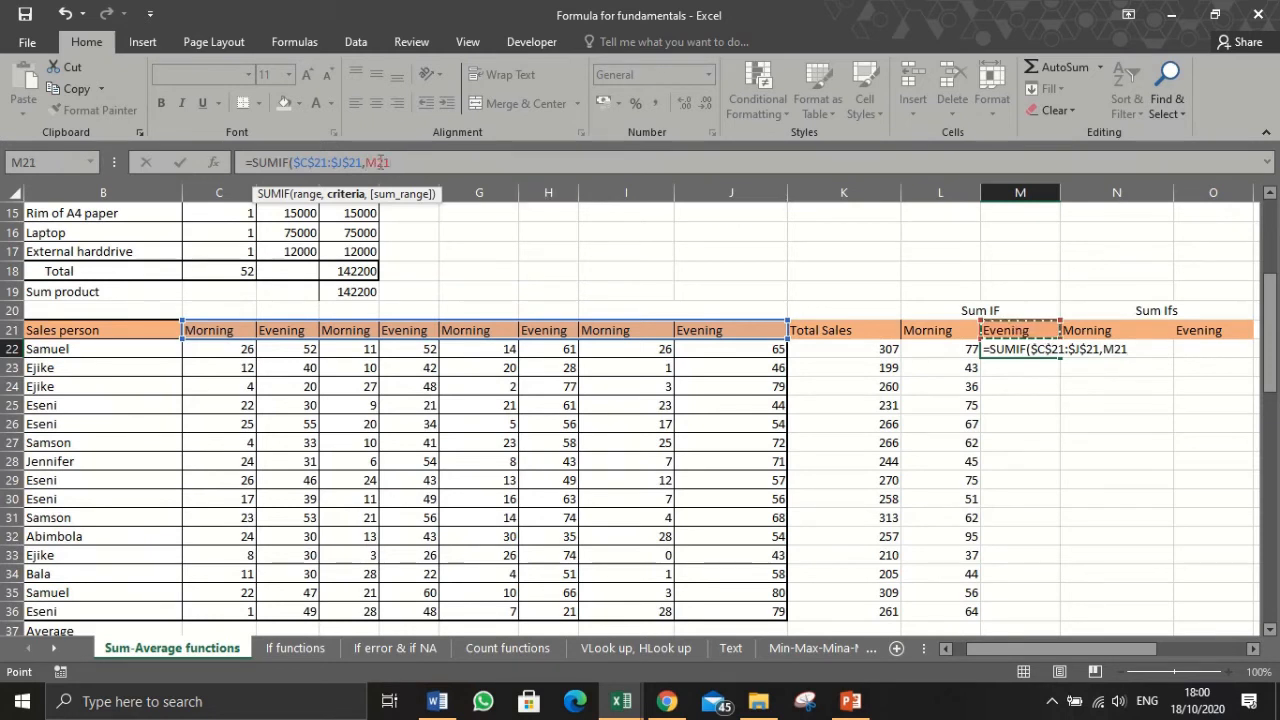
click(372, 162)
key(F4)
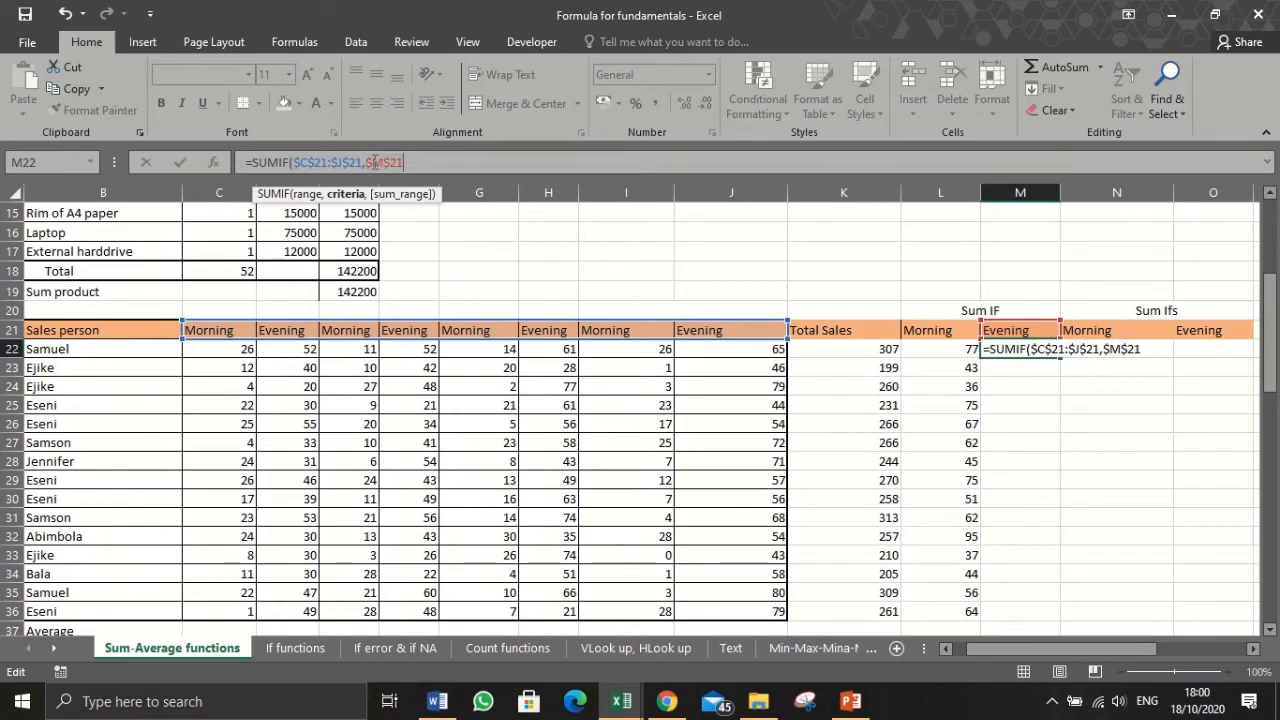
text(,)
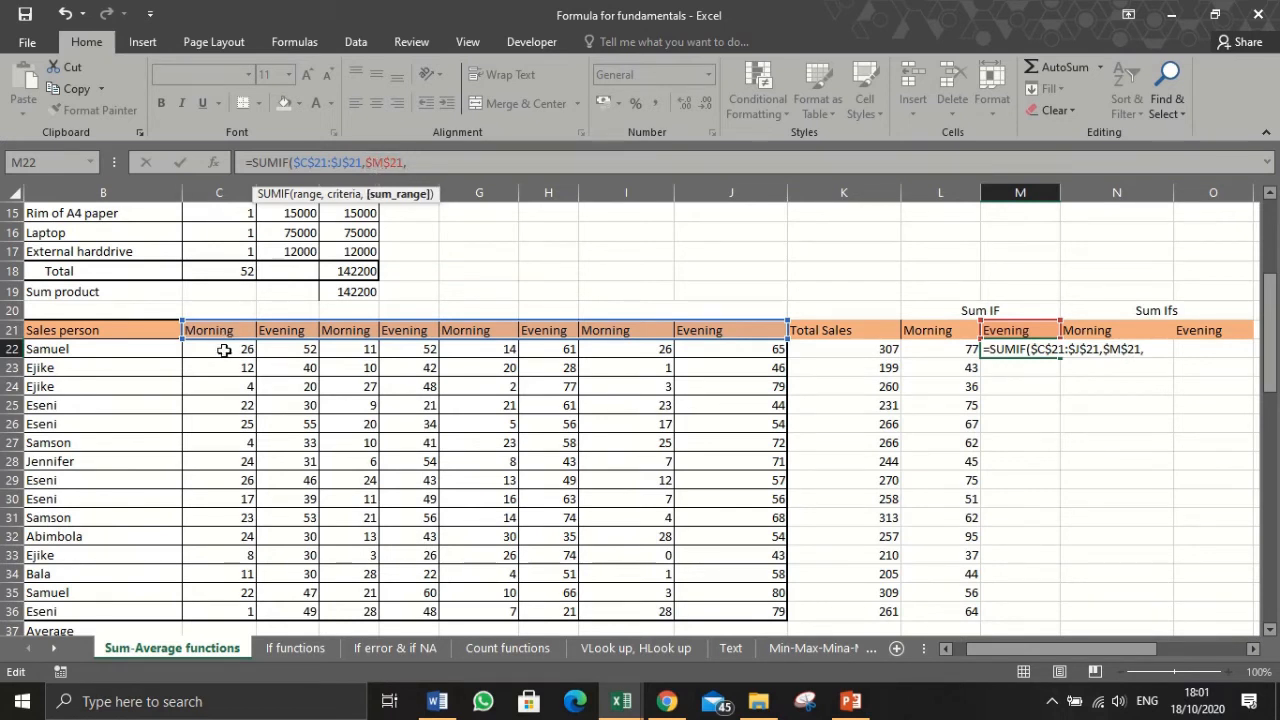
drag(223, 349, 720, 356)
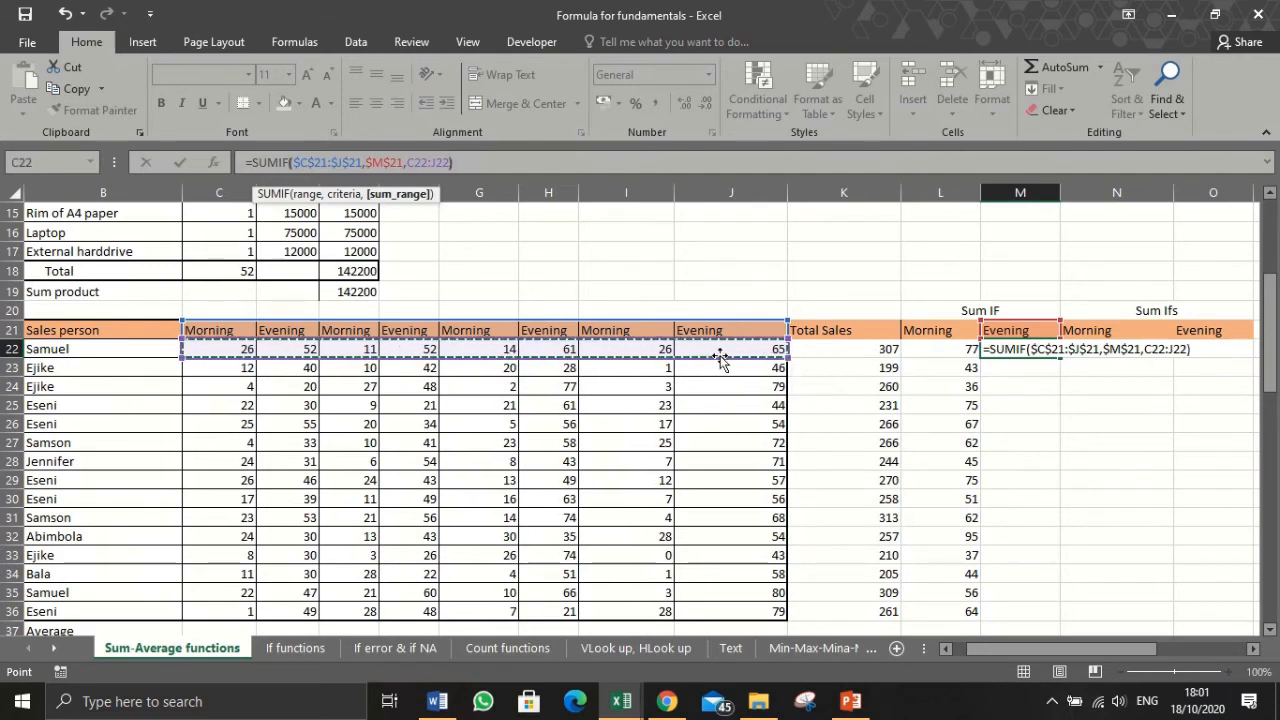
text())
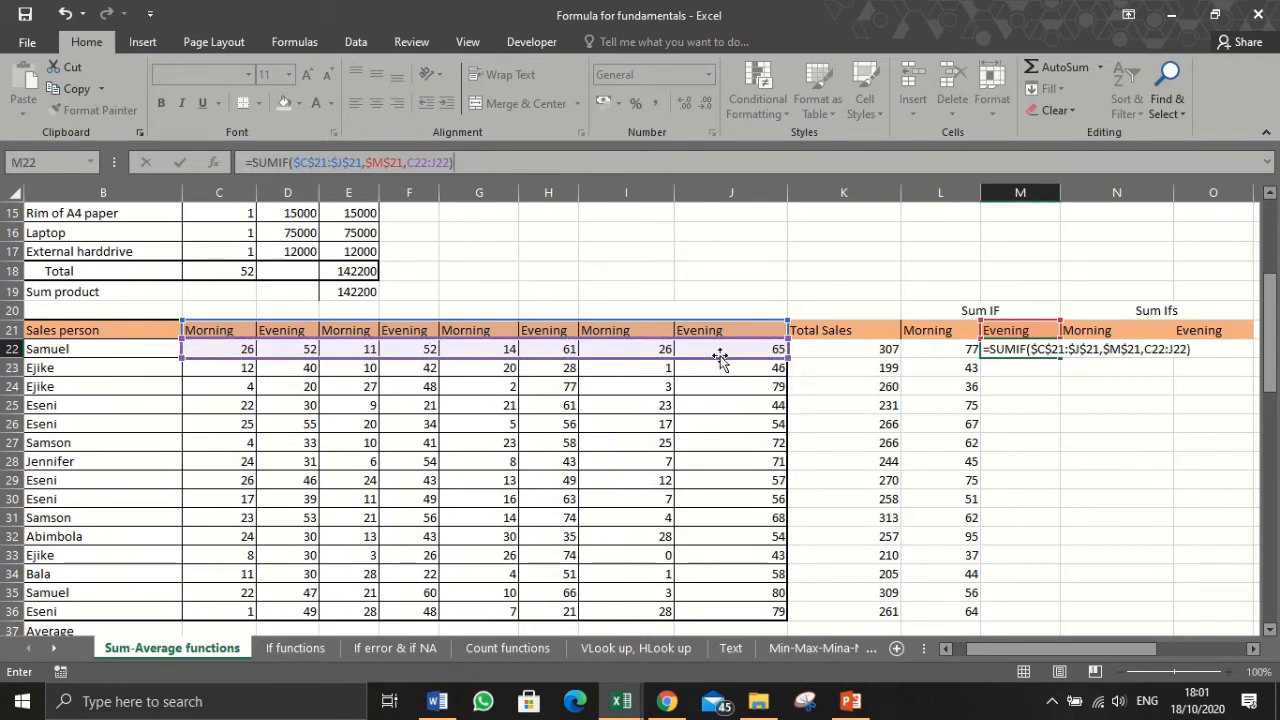
key(Return)
click(1053, 349)
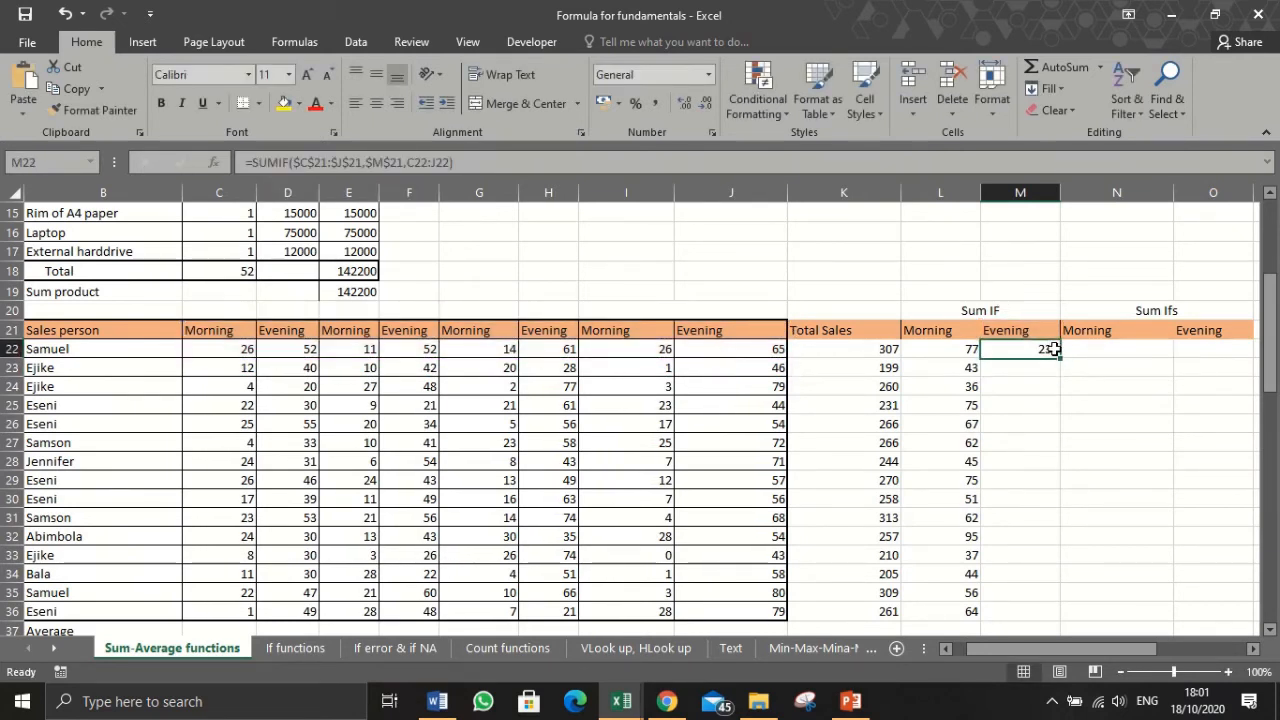
drag(1058, 357, 1047, 613)
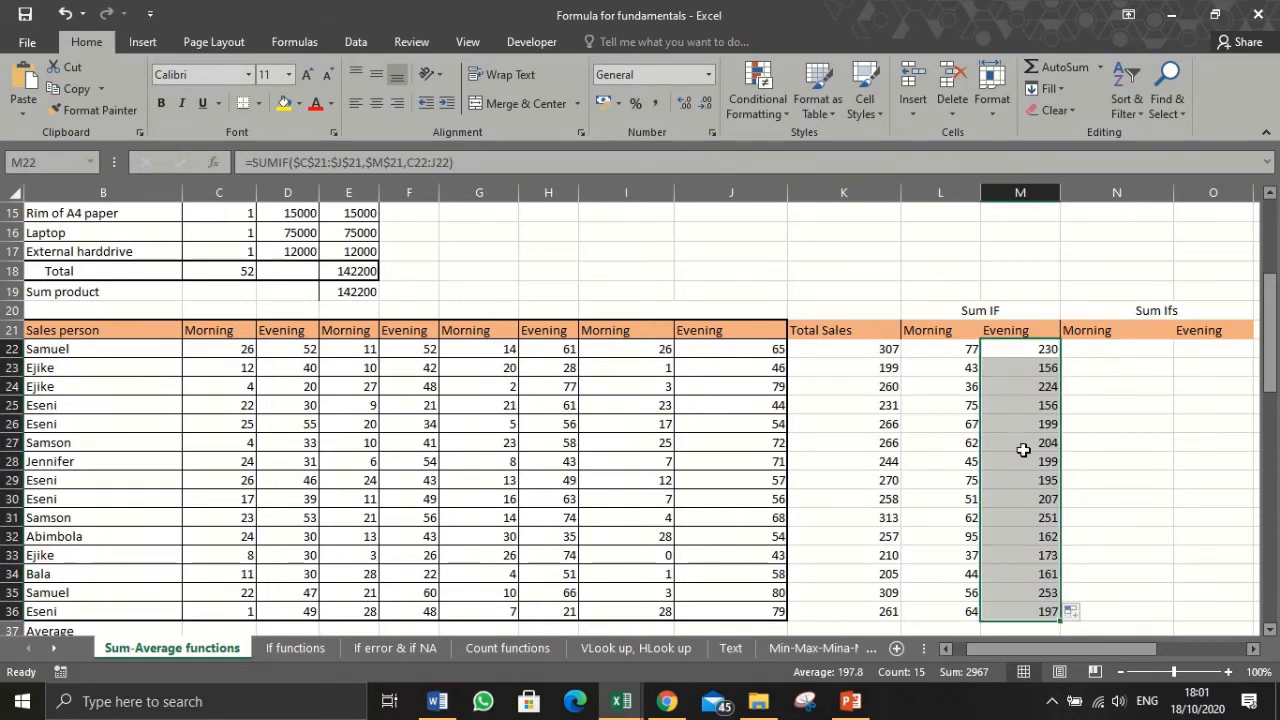
Check the combined Morning and Evening sums in L22:M22 against Total Sales and review the Sum IF columns
drag(949, 349, 1023, 346)
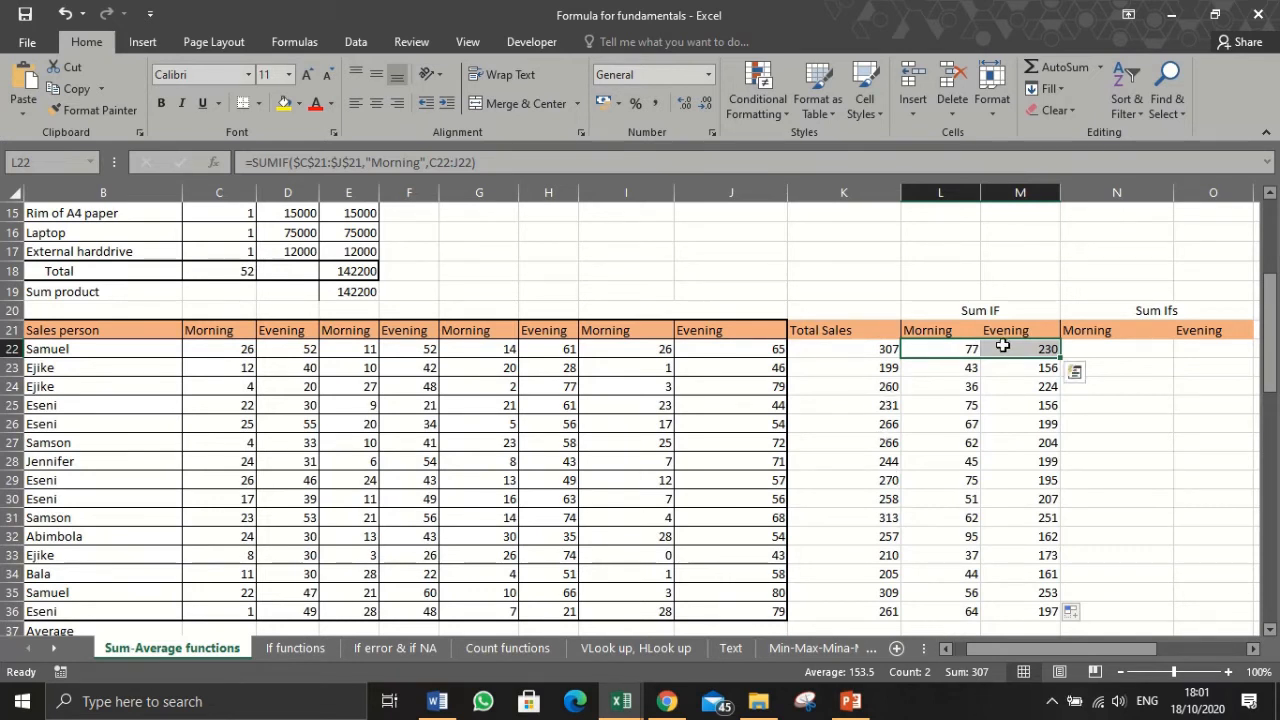
click(955, 348)
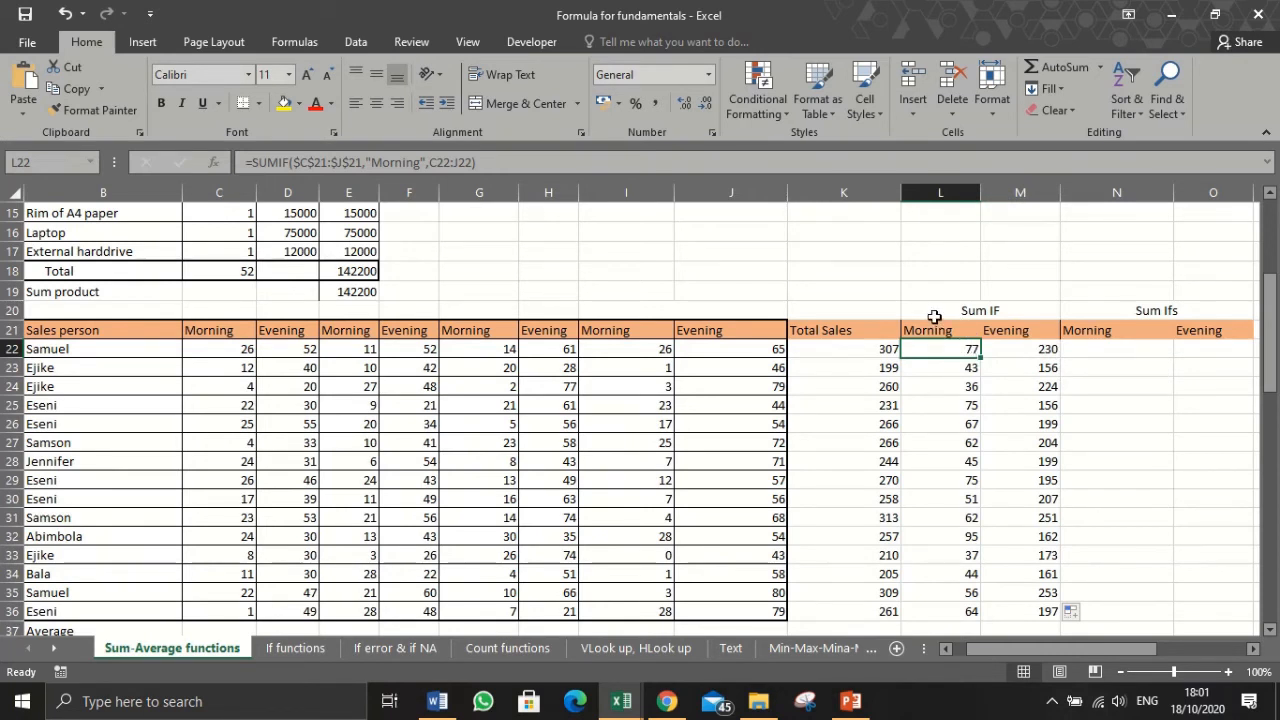
drag(920, 311, 950, 348)
drag(965, 490, 960, 603)
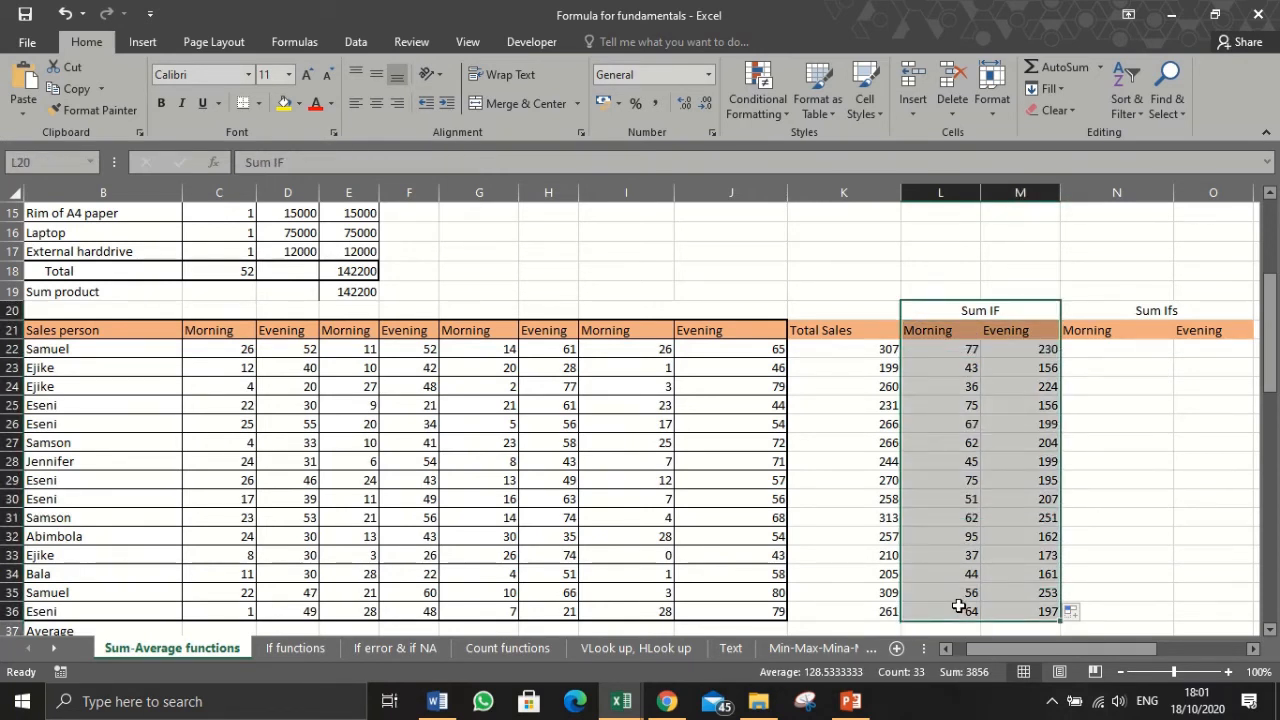
click(940, 349)
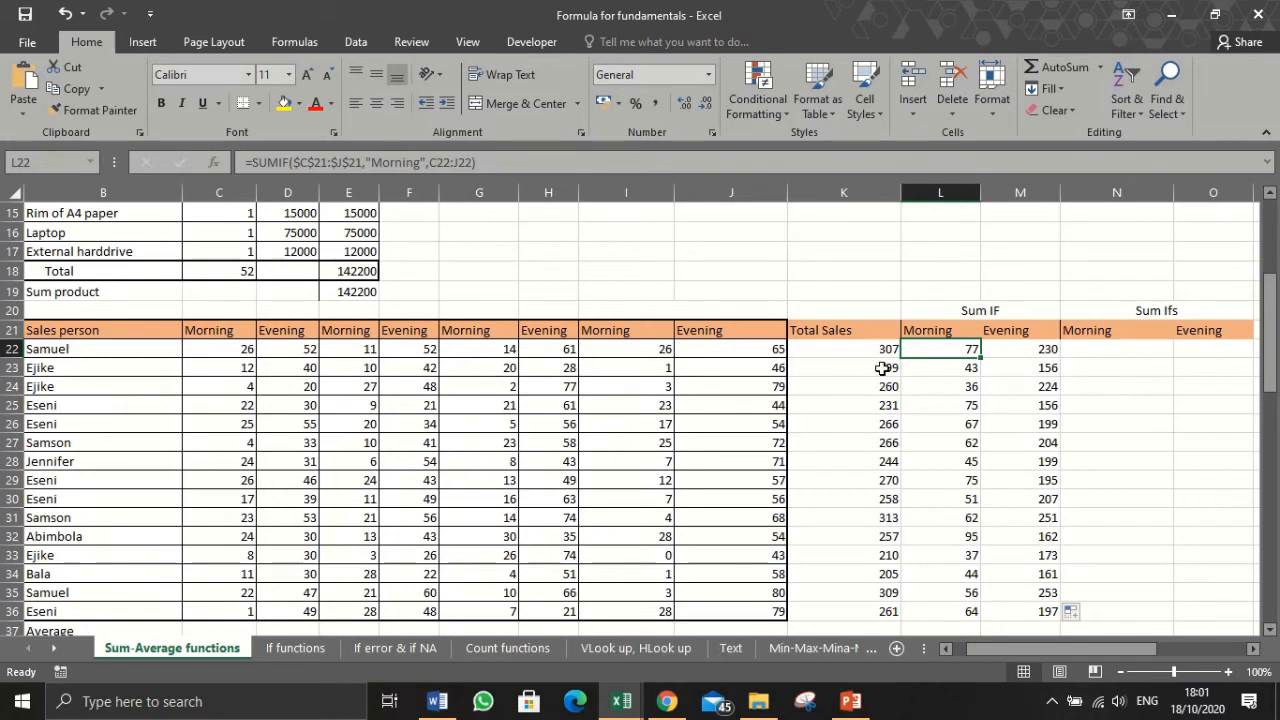
click(1016, 331)
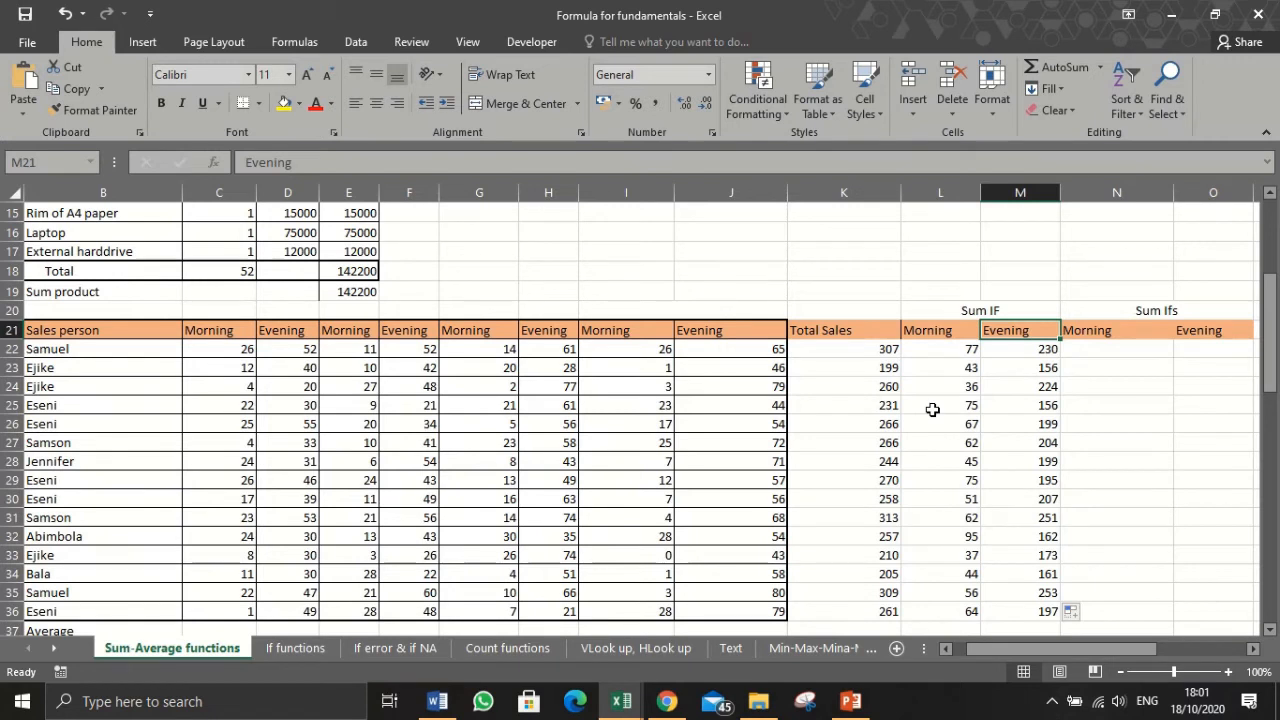
Start a SUMIFS formula in N22 for morning sales, using C22:J22 as the sum range
click(1253, 649)
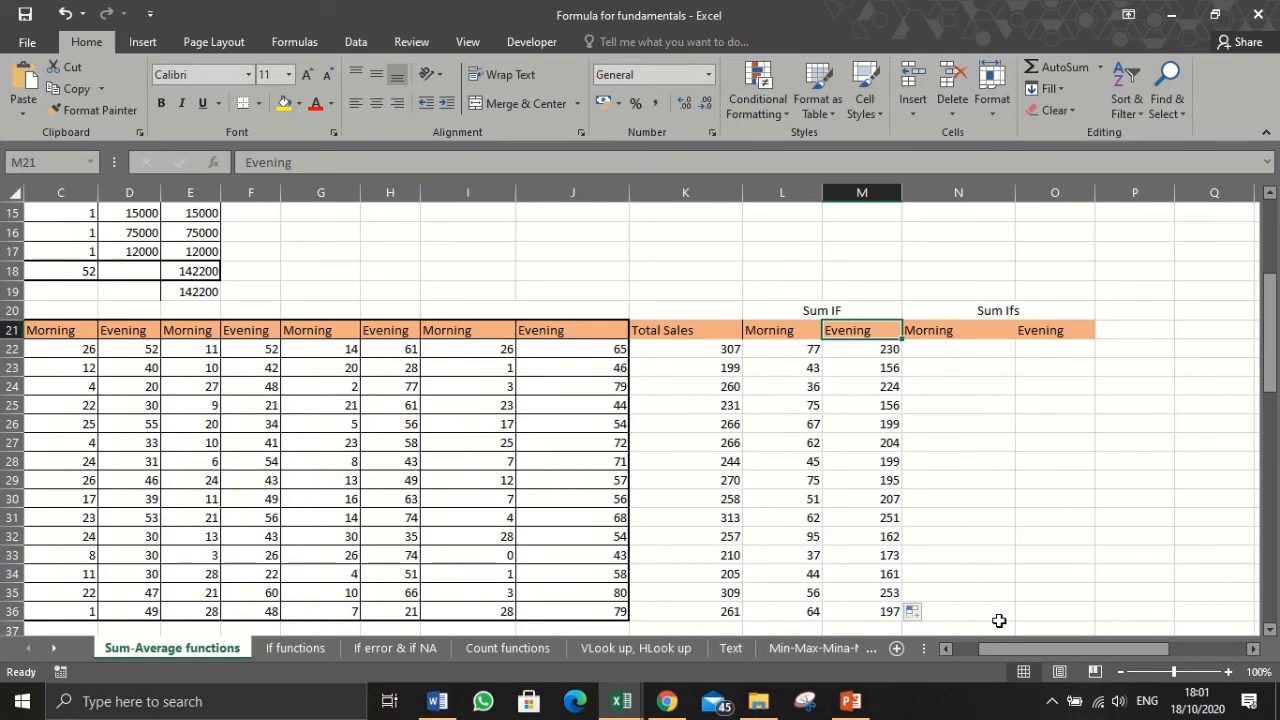
click(948, 347)
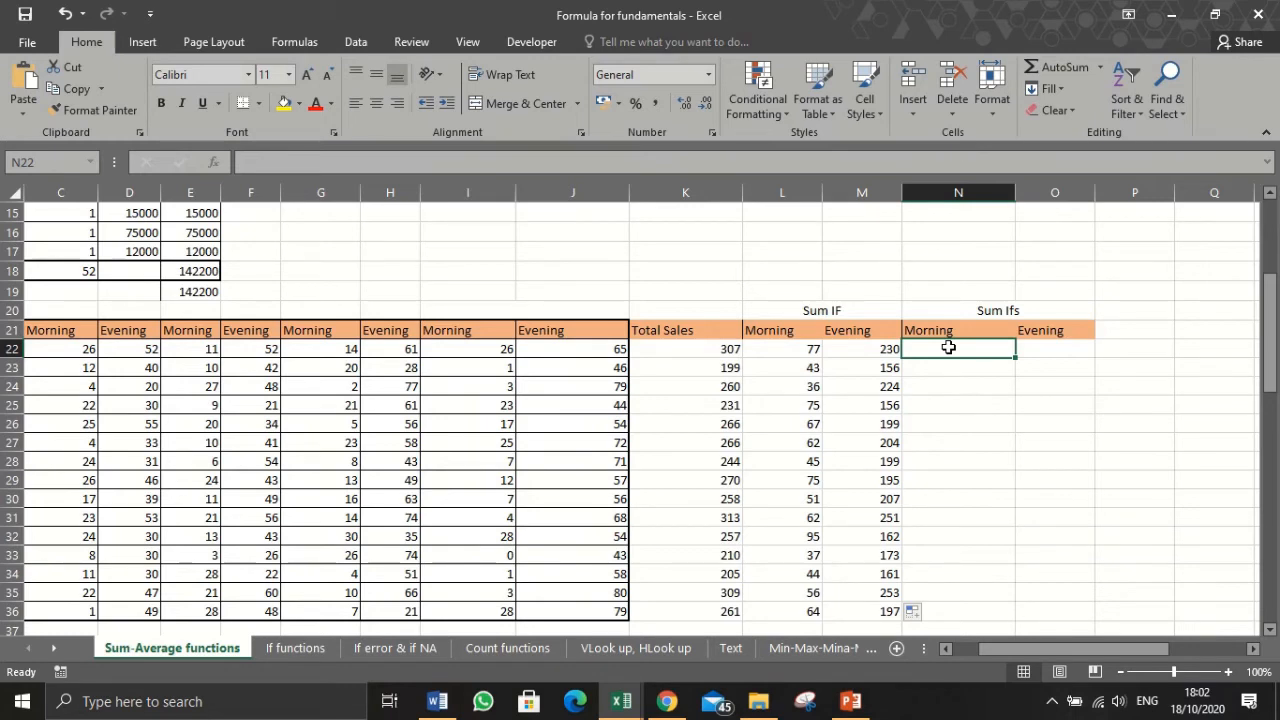
scroll(948, 347, left, 3)
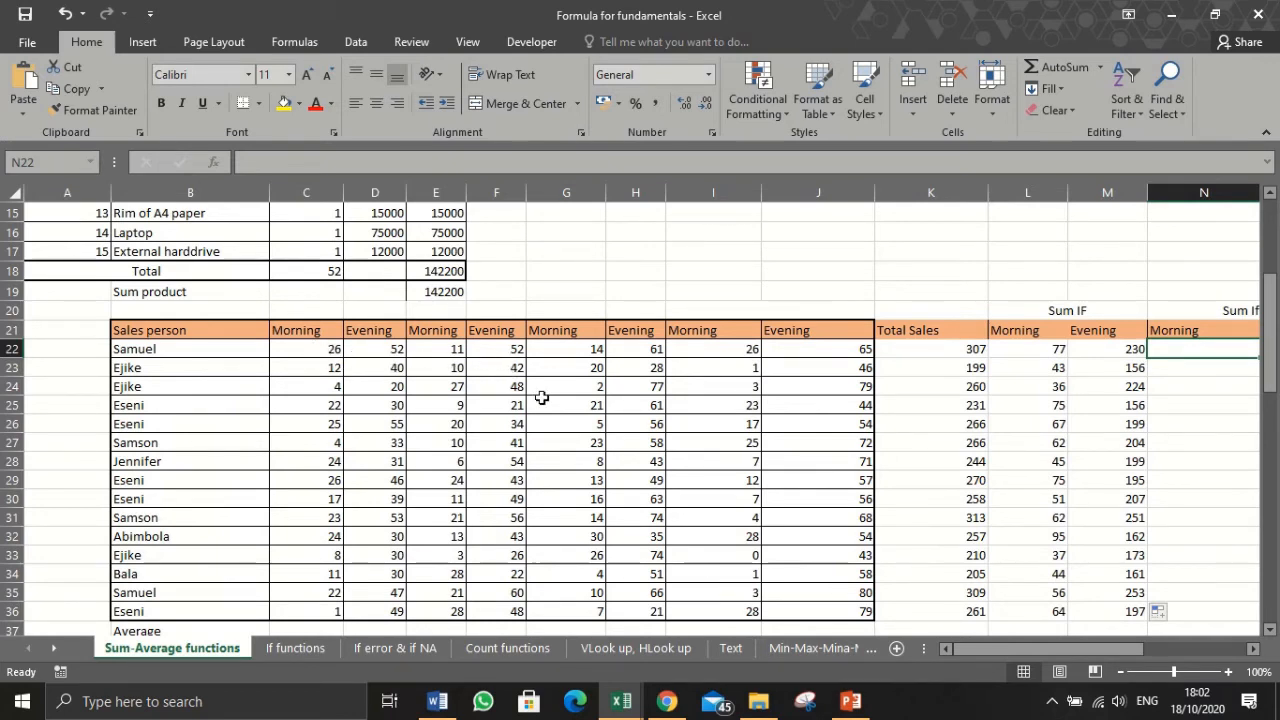
scroll(540, 397, right, 1)
scroll(540, 397, right, 1)
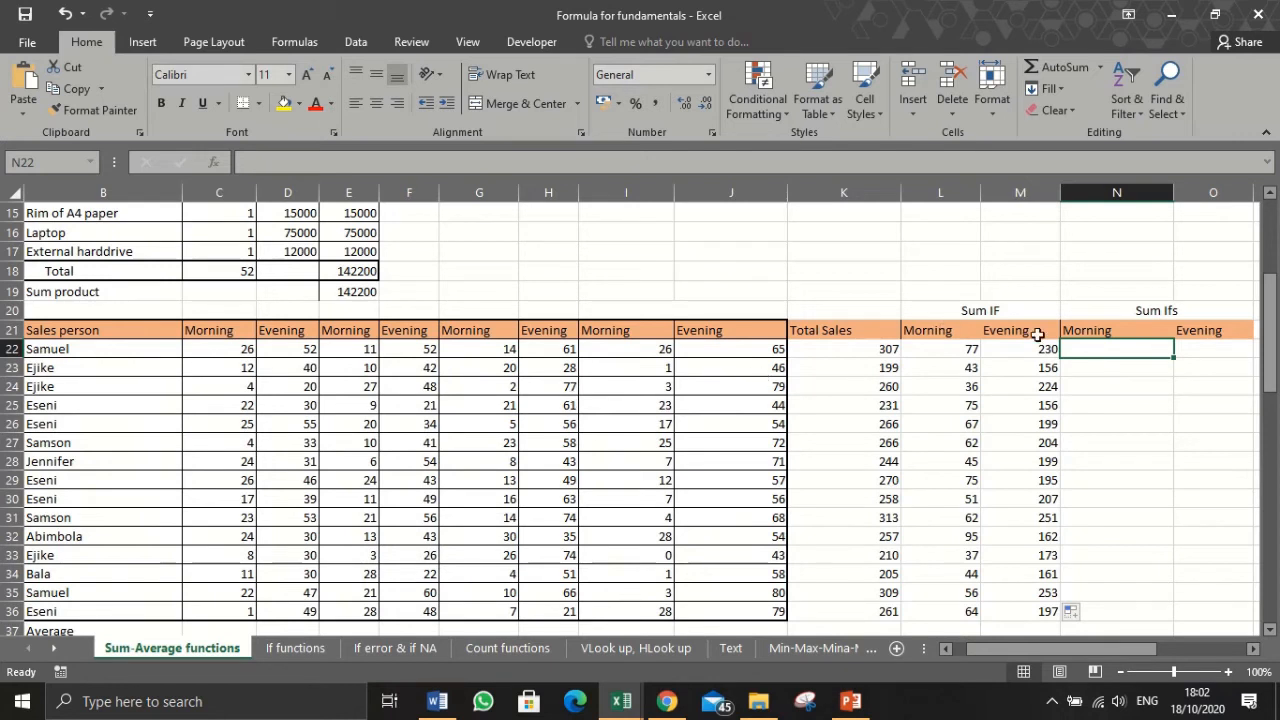
text(=)
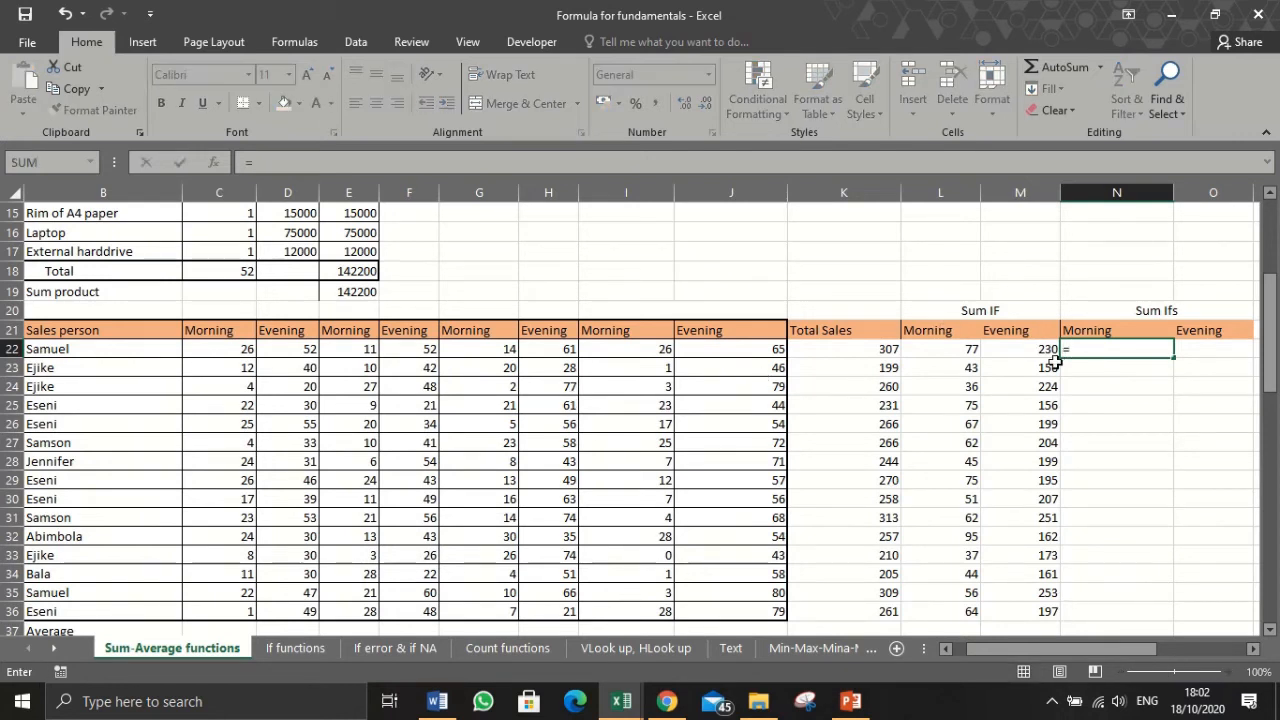
text(sum)
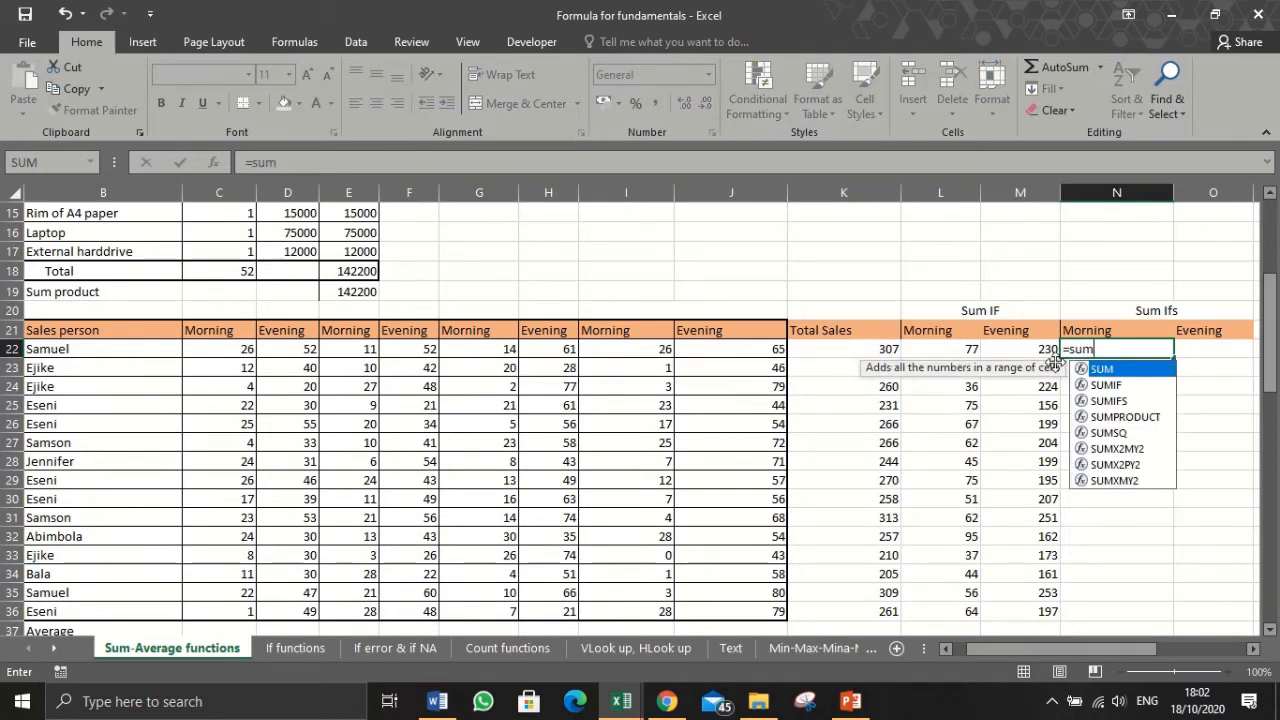
key(Down)
key(Down)
key(Tab)
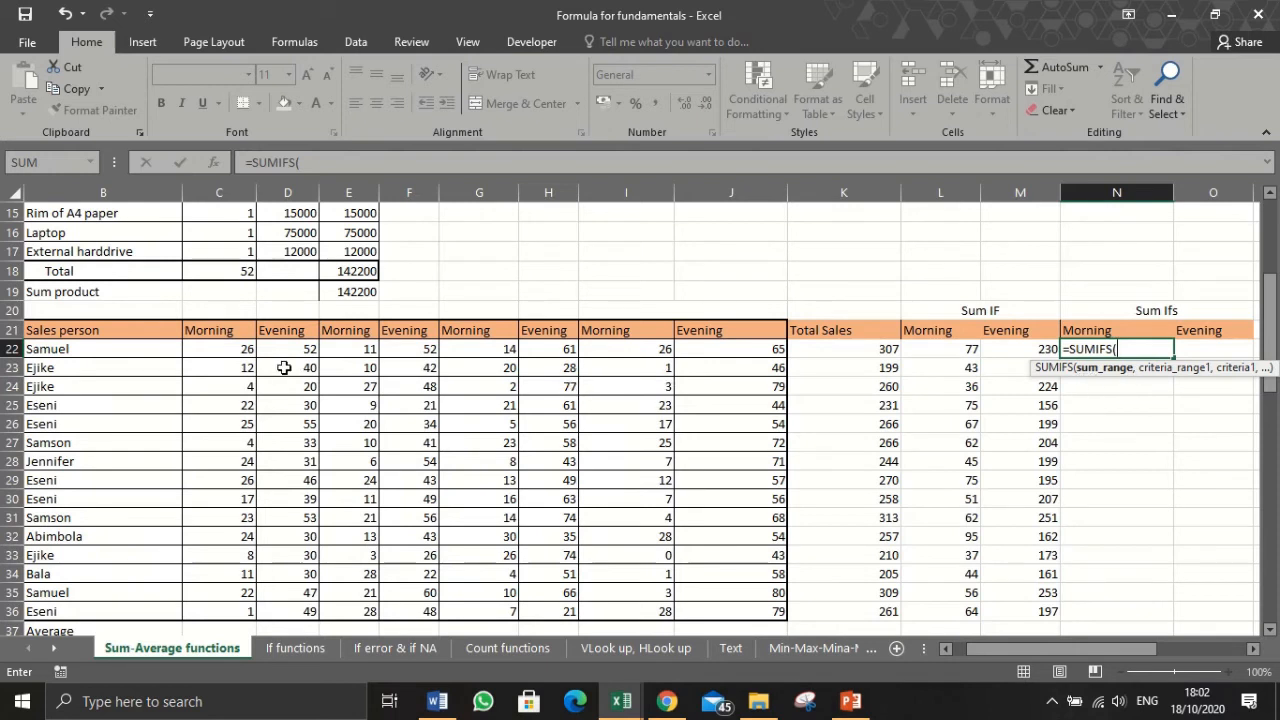
drag(222, 347, 717, 351)
text(,)
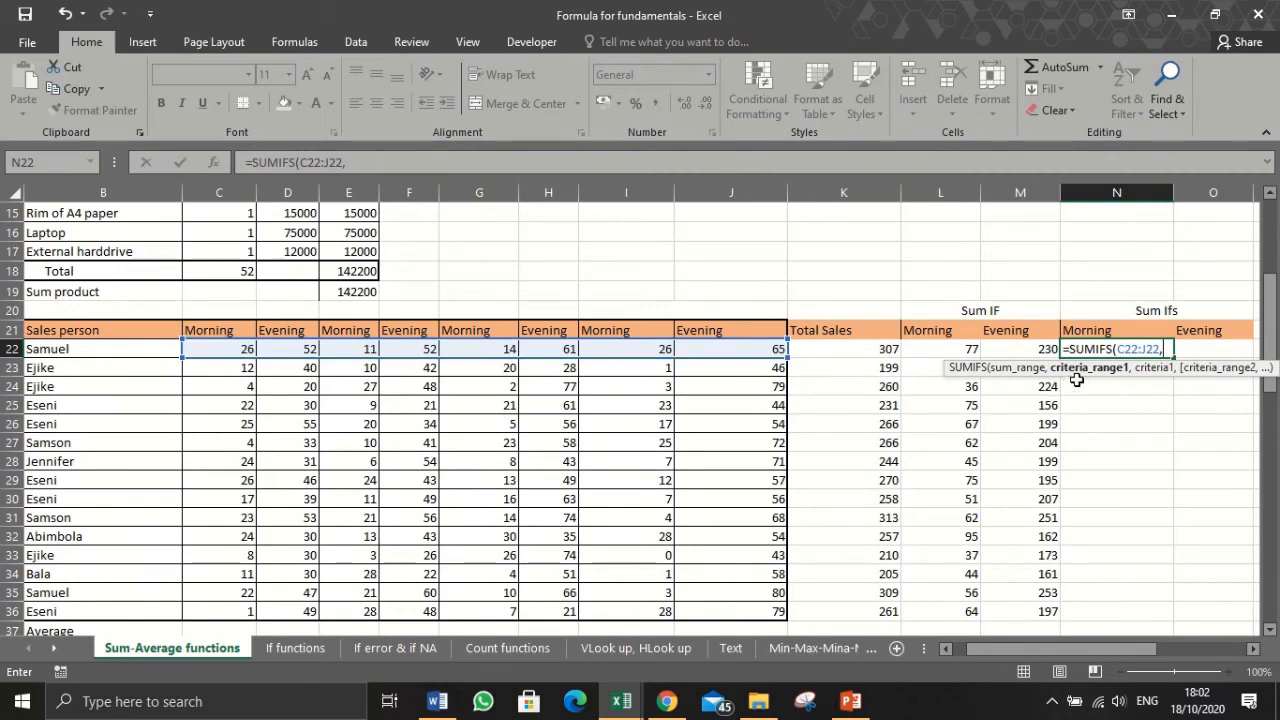
Add the header range C21:J21 with criterion N21 to the SUMIFS, locking them as $C$21:$J$21 and $N$21
click(199, 331)
drag(199, 331, 706, 325)
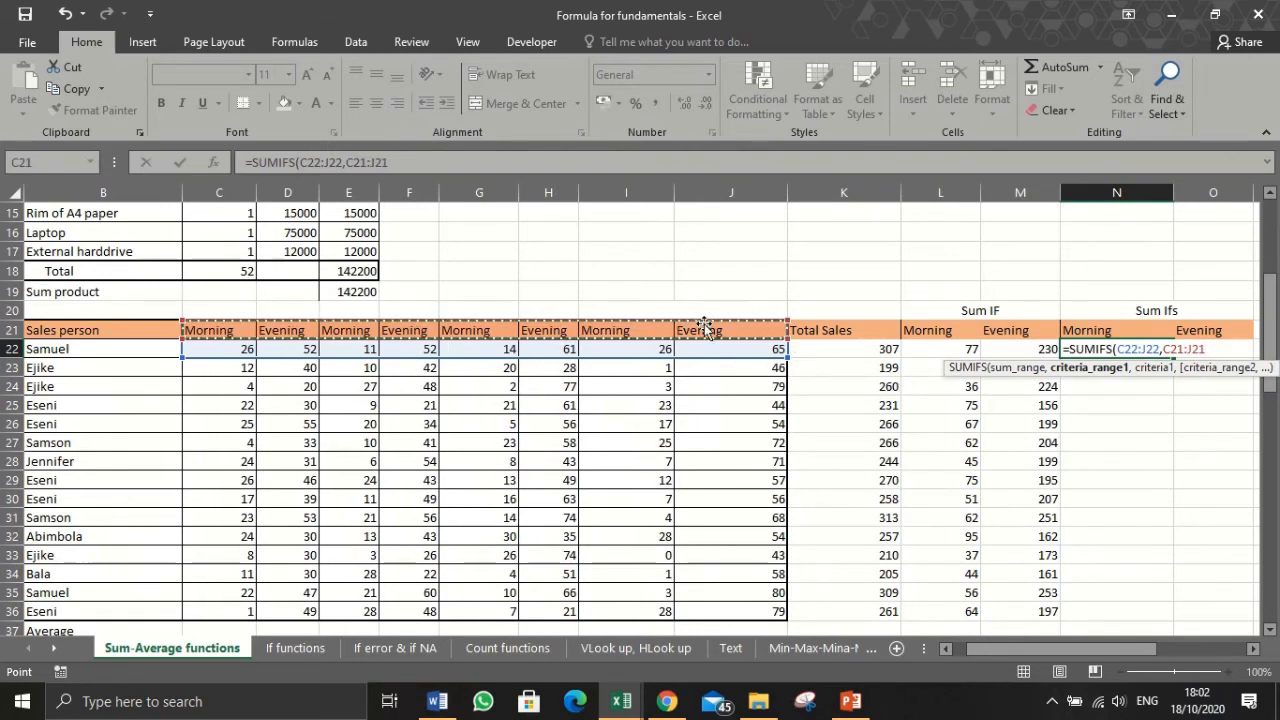
text(,)
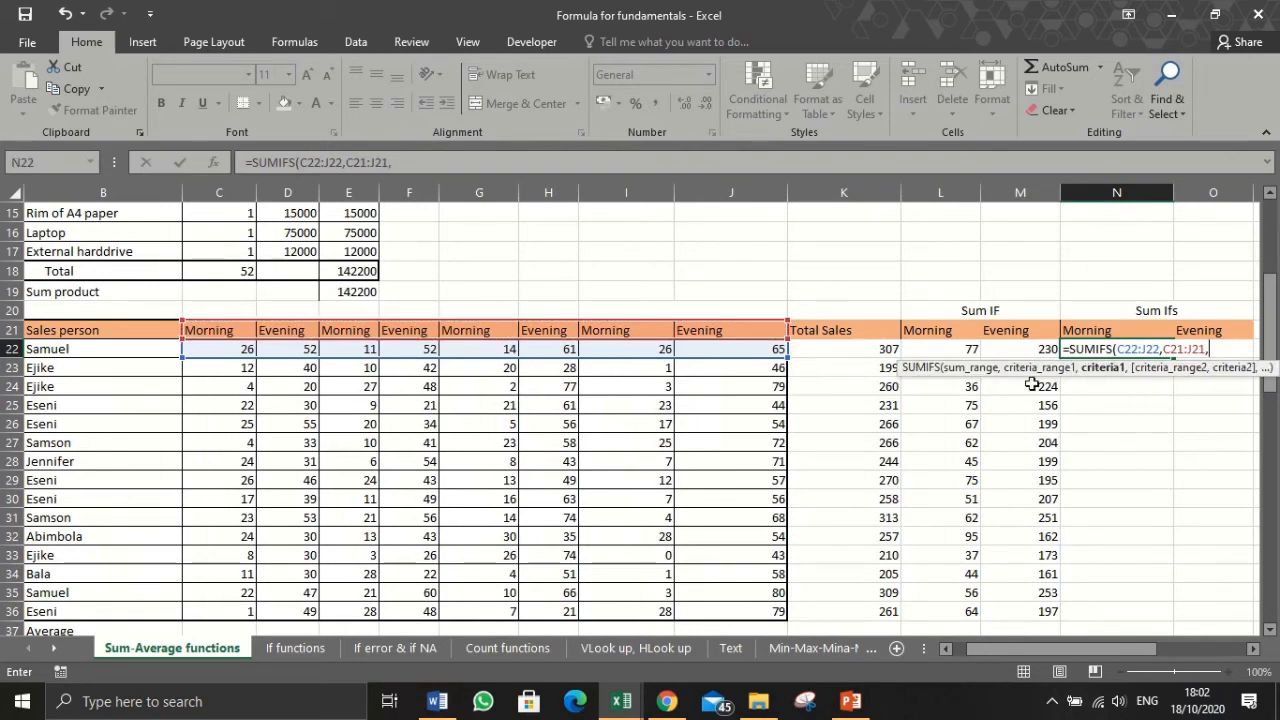
click(1087, 330)
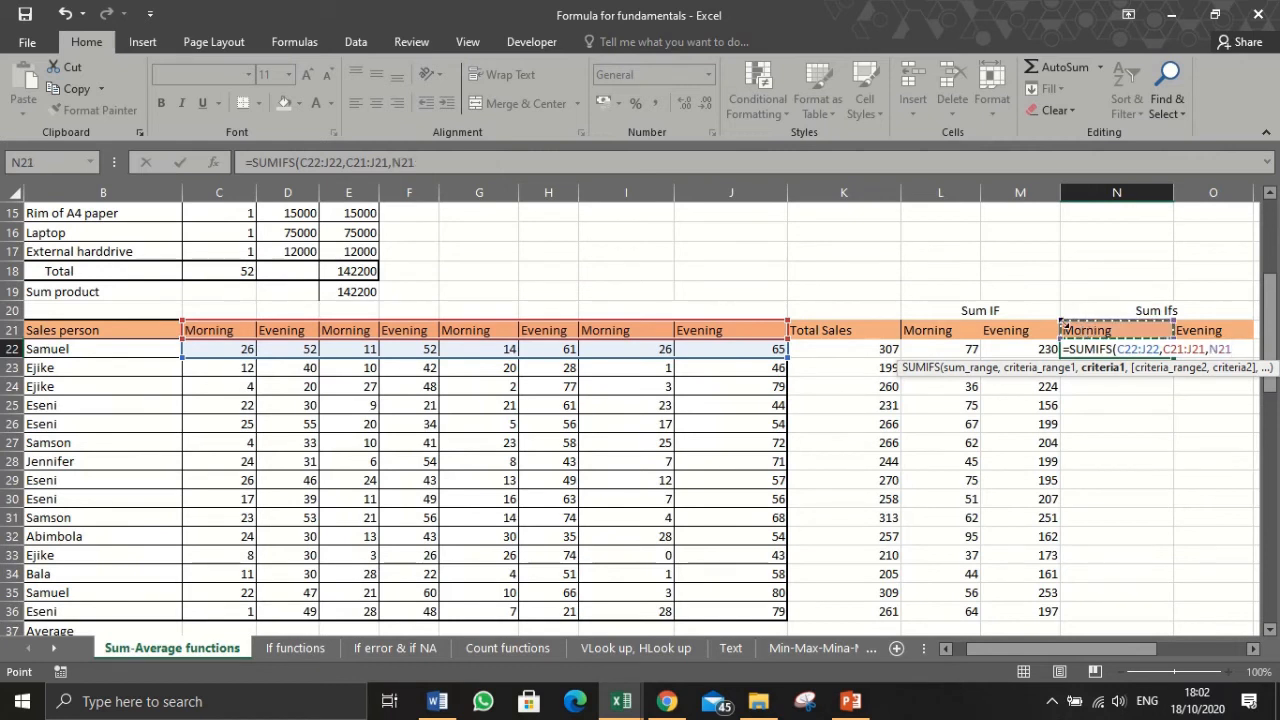
drag(346, 161, 380, 161)
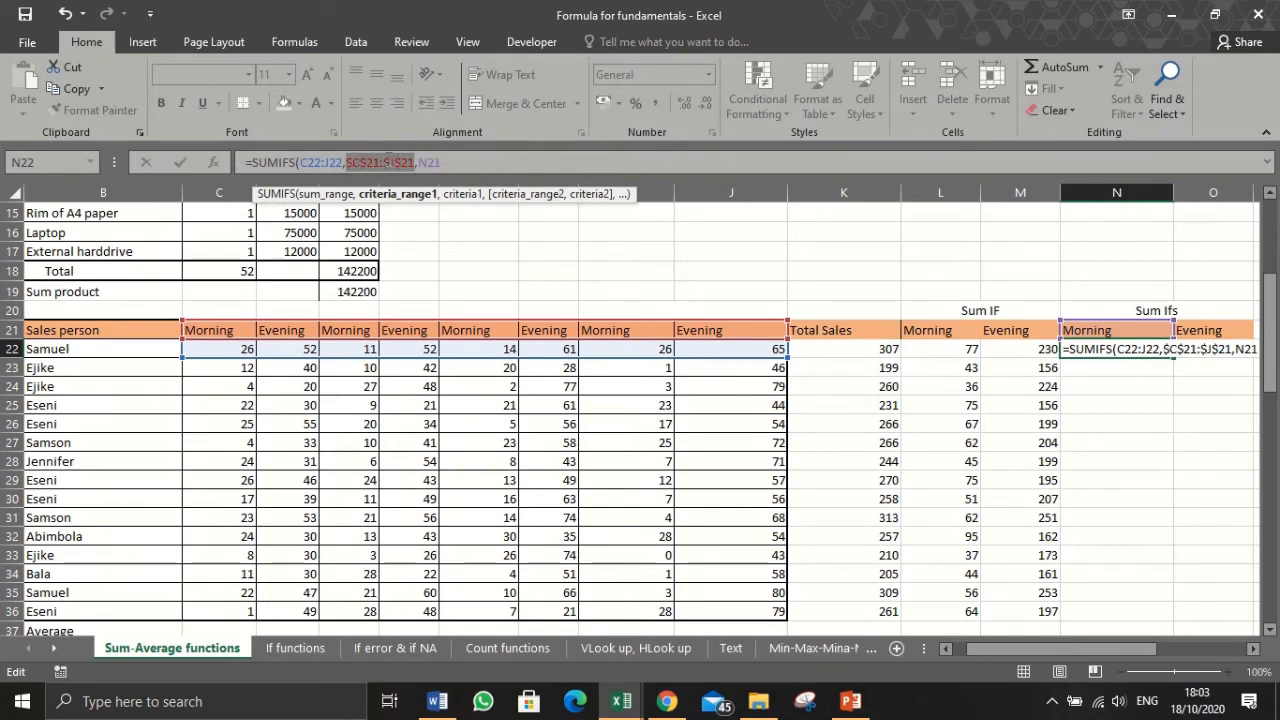
key(F4)
click(433, 161)
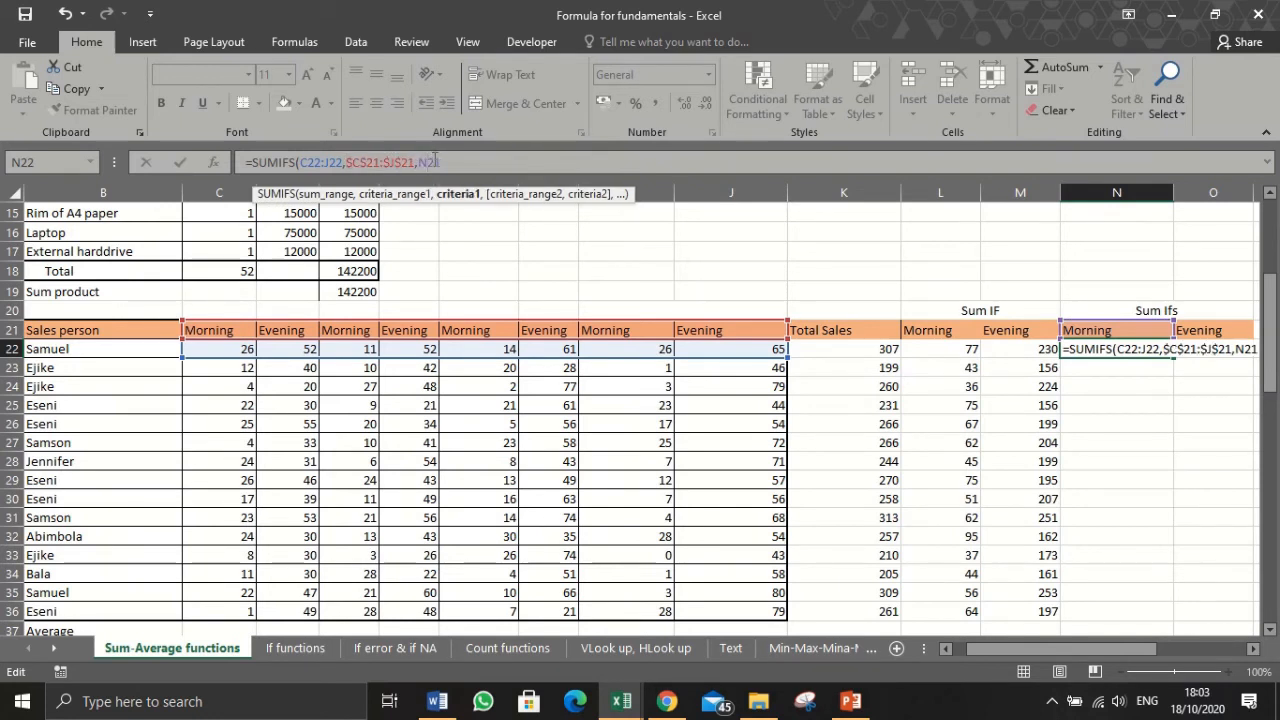
key(F4)
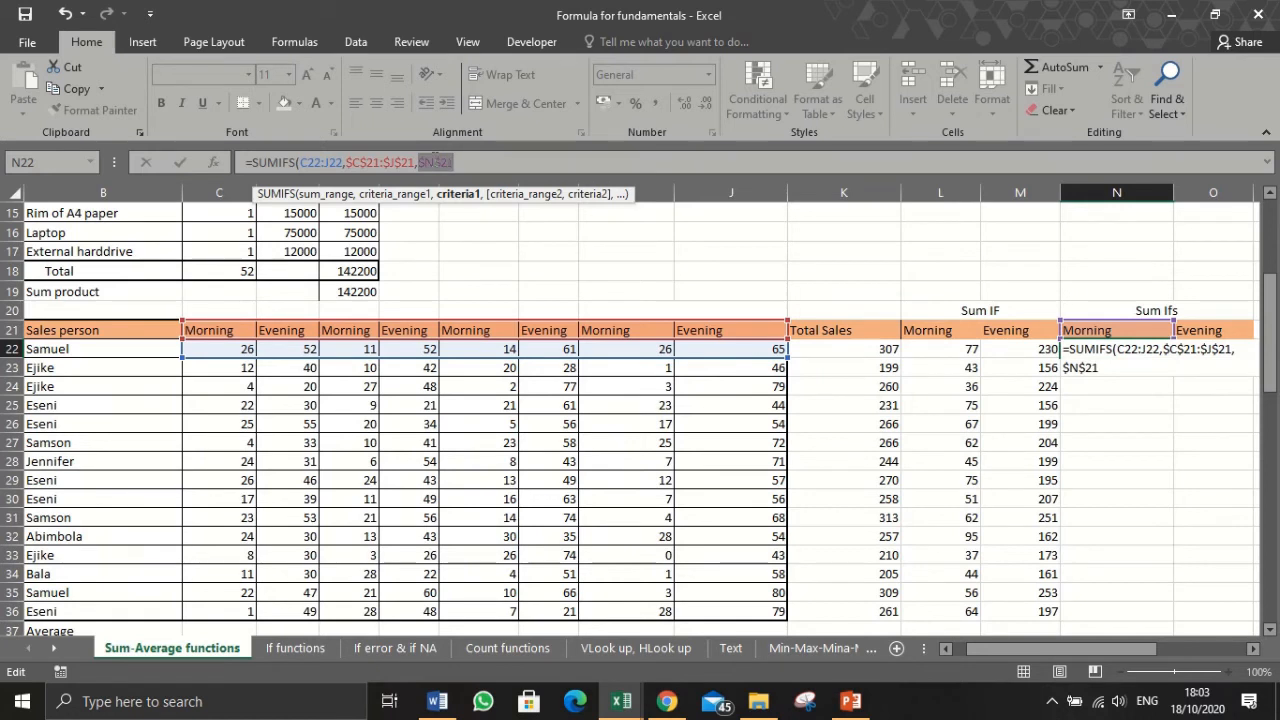
Complete the SUMIFS in N22 with second criteria range C22:J22 and criterion ">20", and fill it down to N36
text(,)
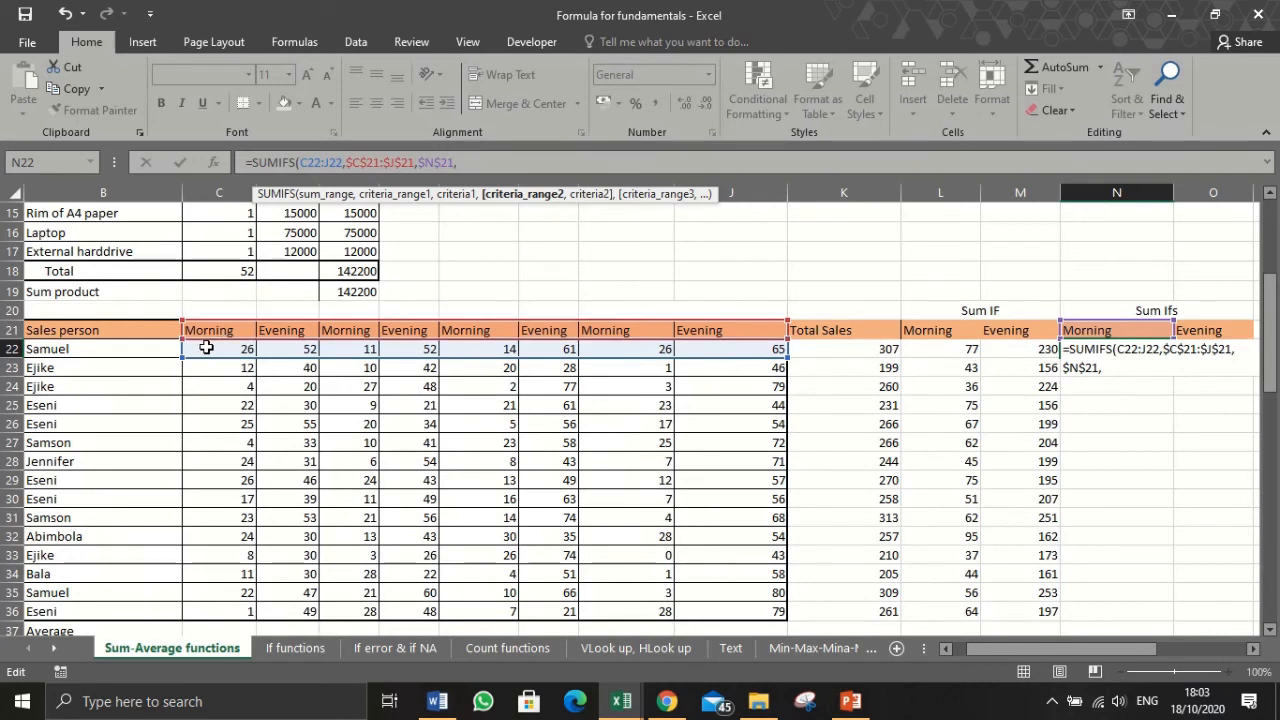
click(270, 349)
drag(270, 349, 732, 346)
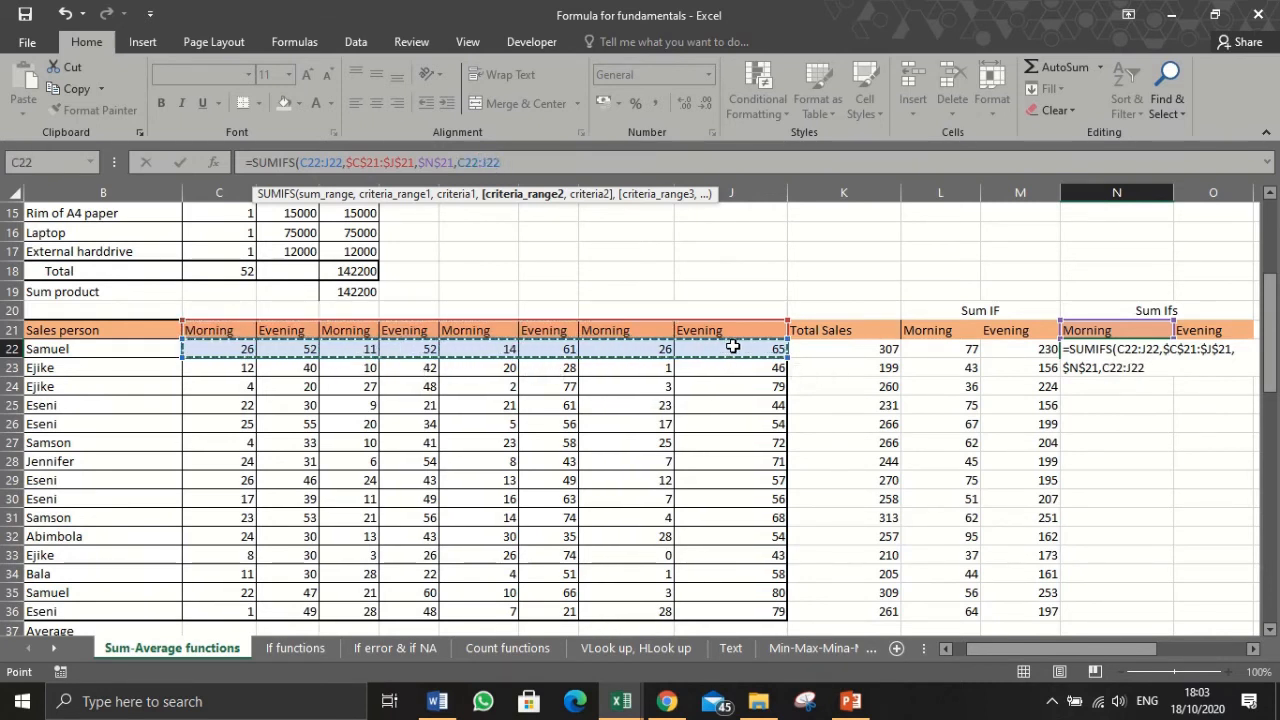
text(,)
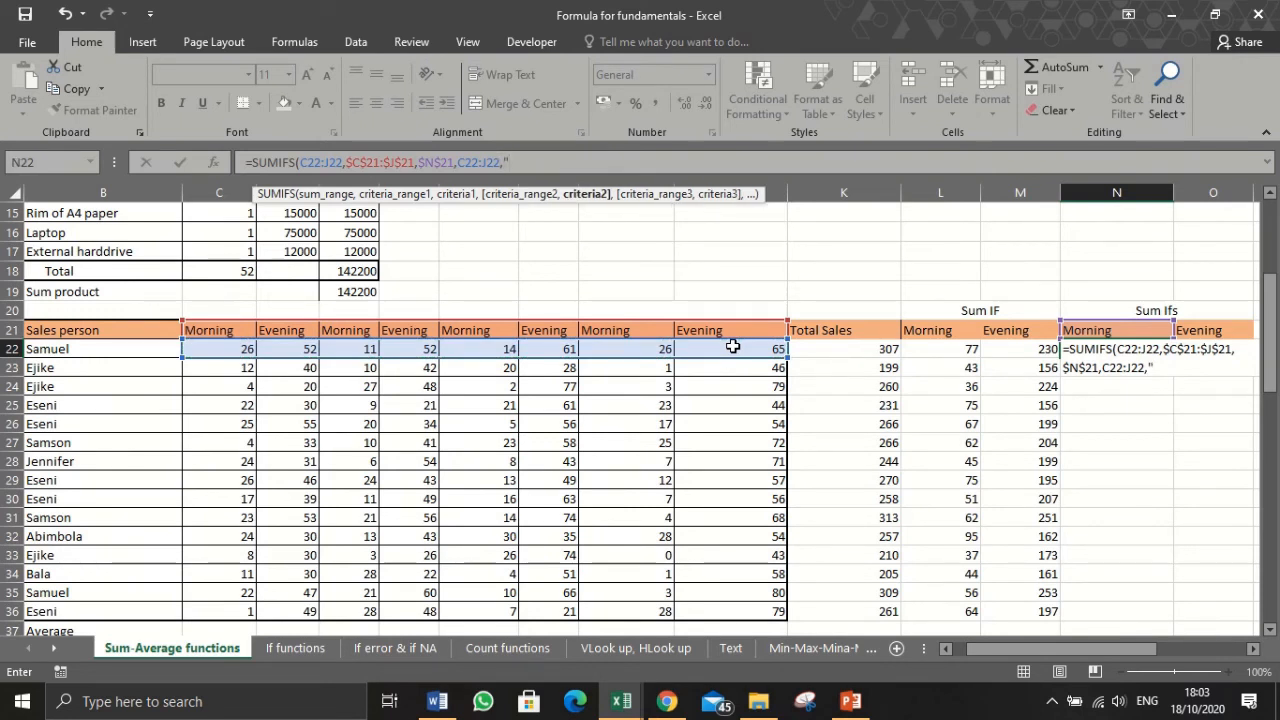
text(">20")
key(Return)
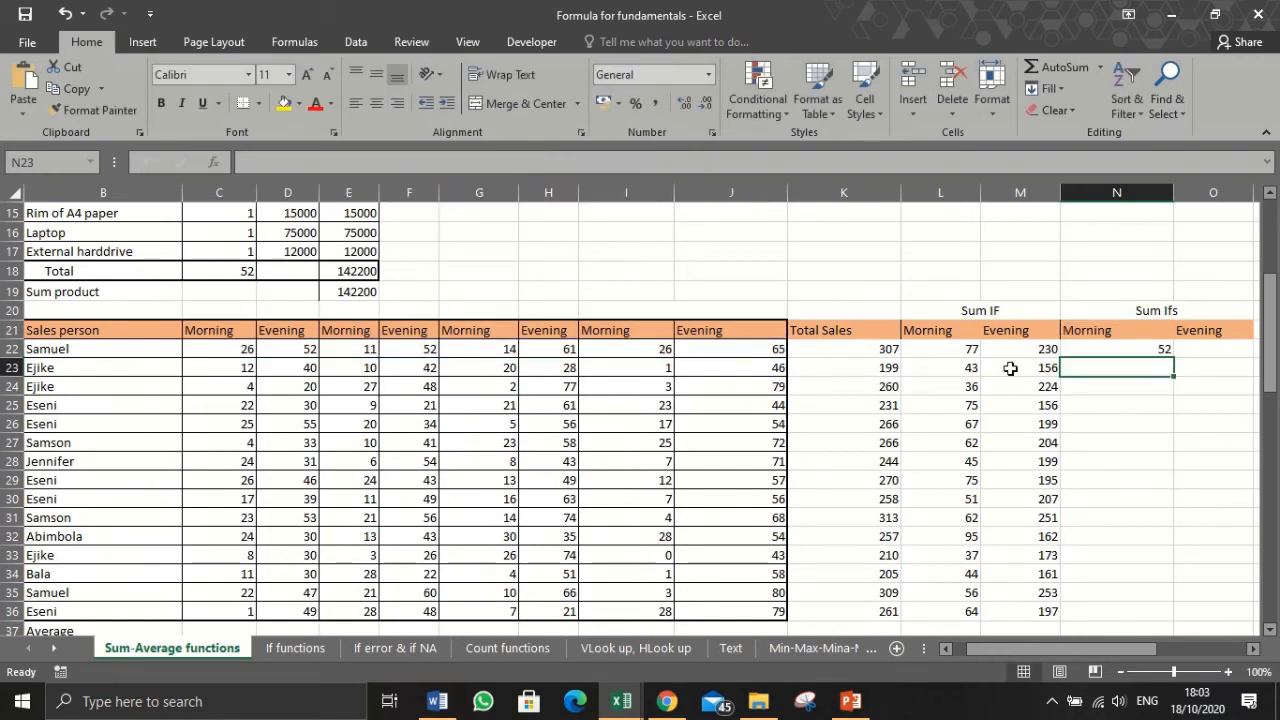
click(1105, 348)
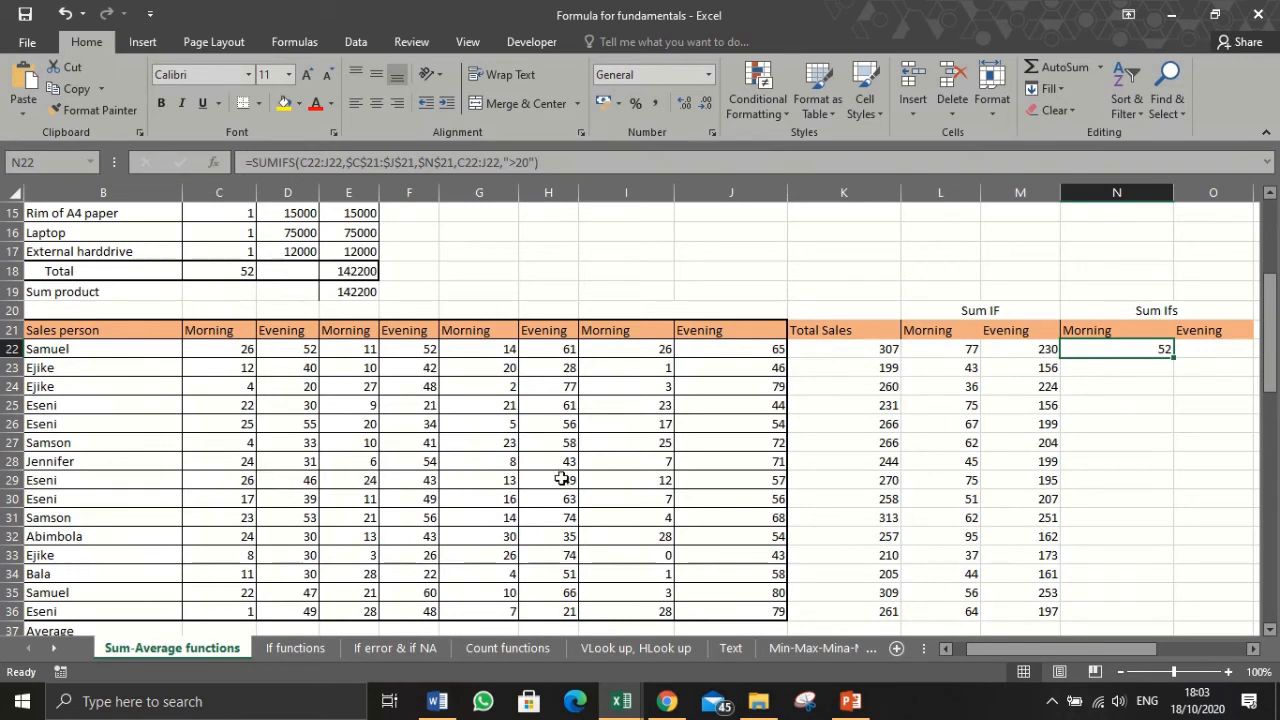
click(1080, 512)
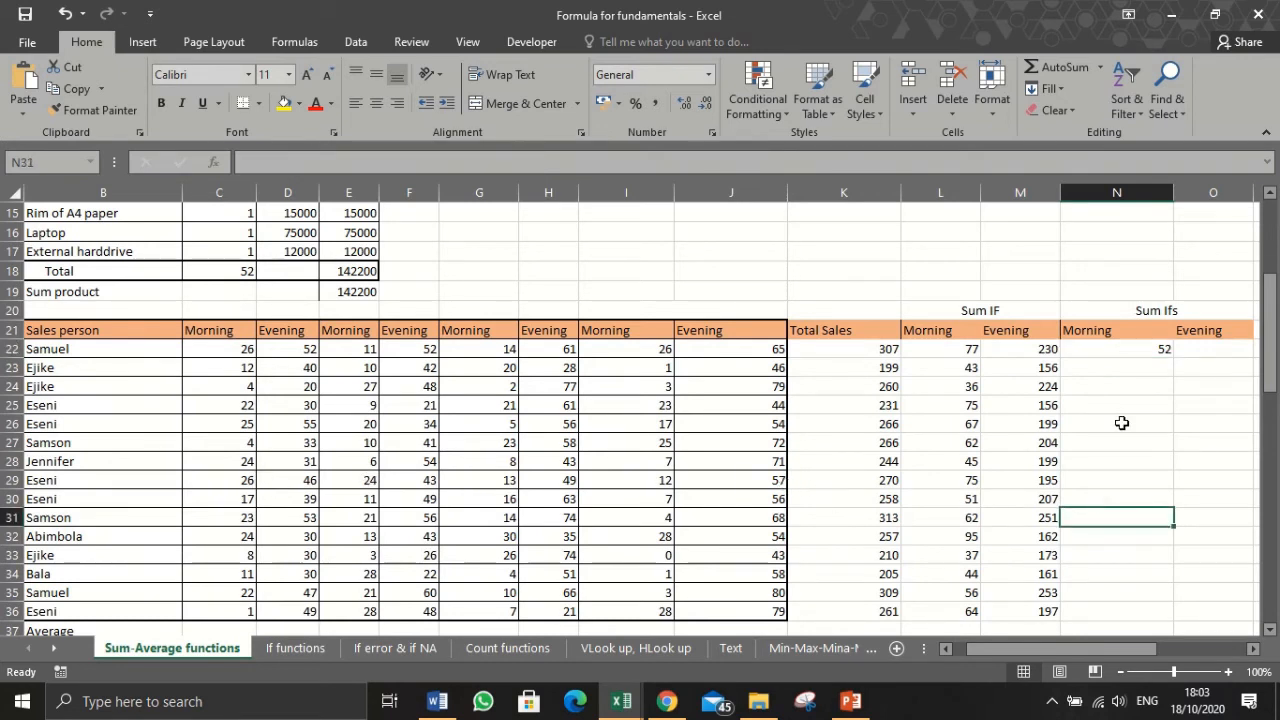
click(1137, 349)
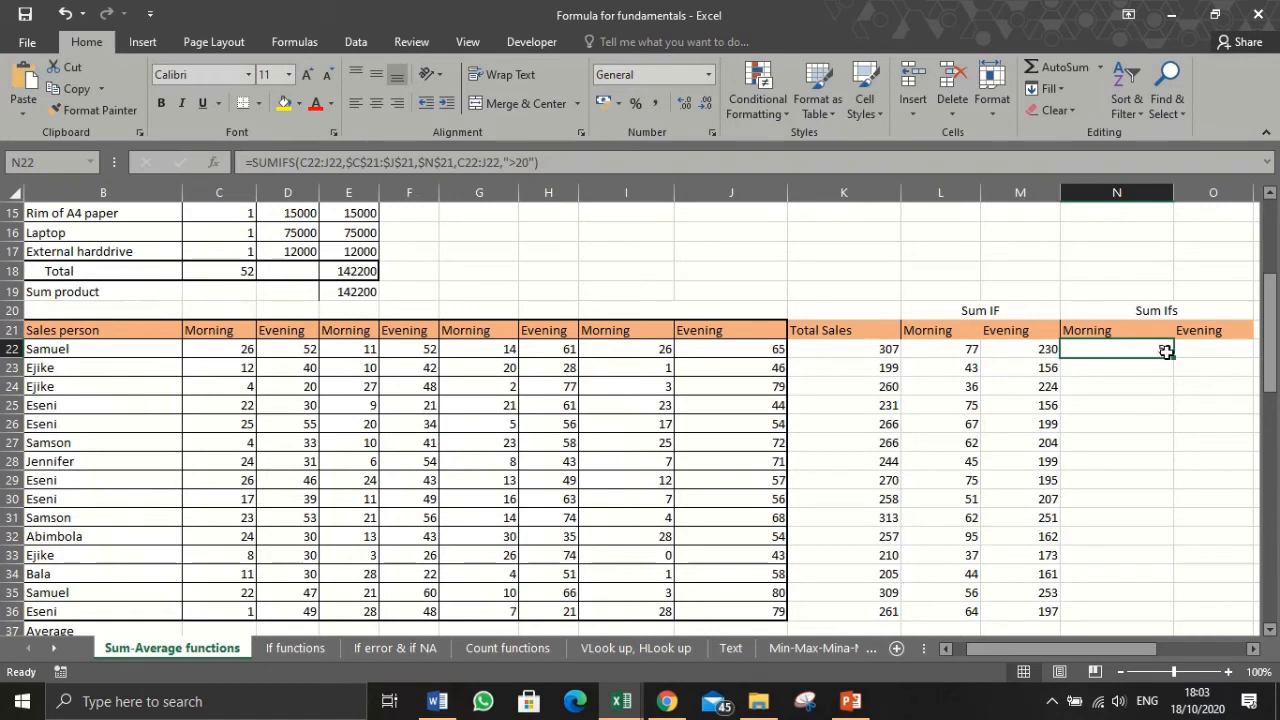
drag(1175, 358, 1137, 618)
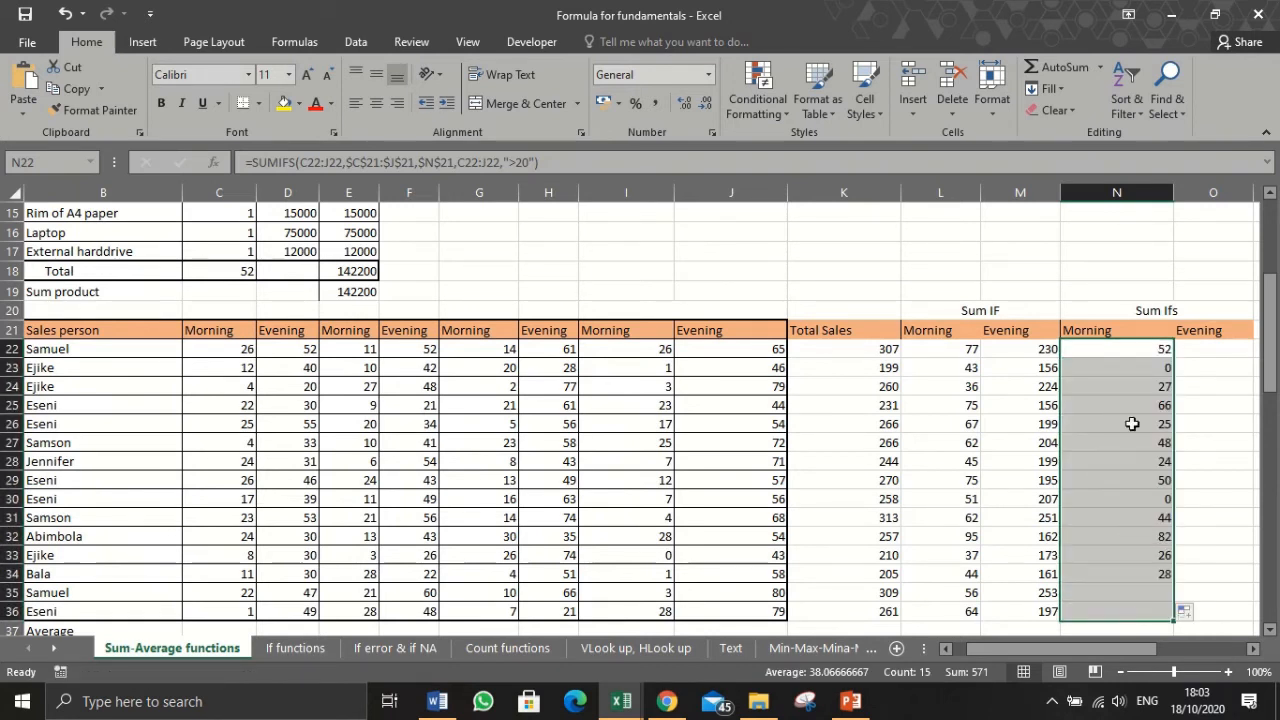
Check the SUMIFS formula in N22 against the morning values in C22, E22, G22 and G23
click(1120, 346)
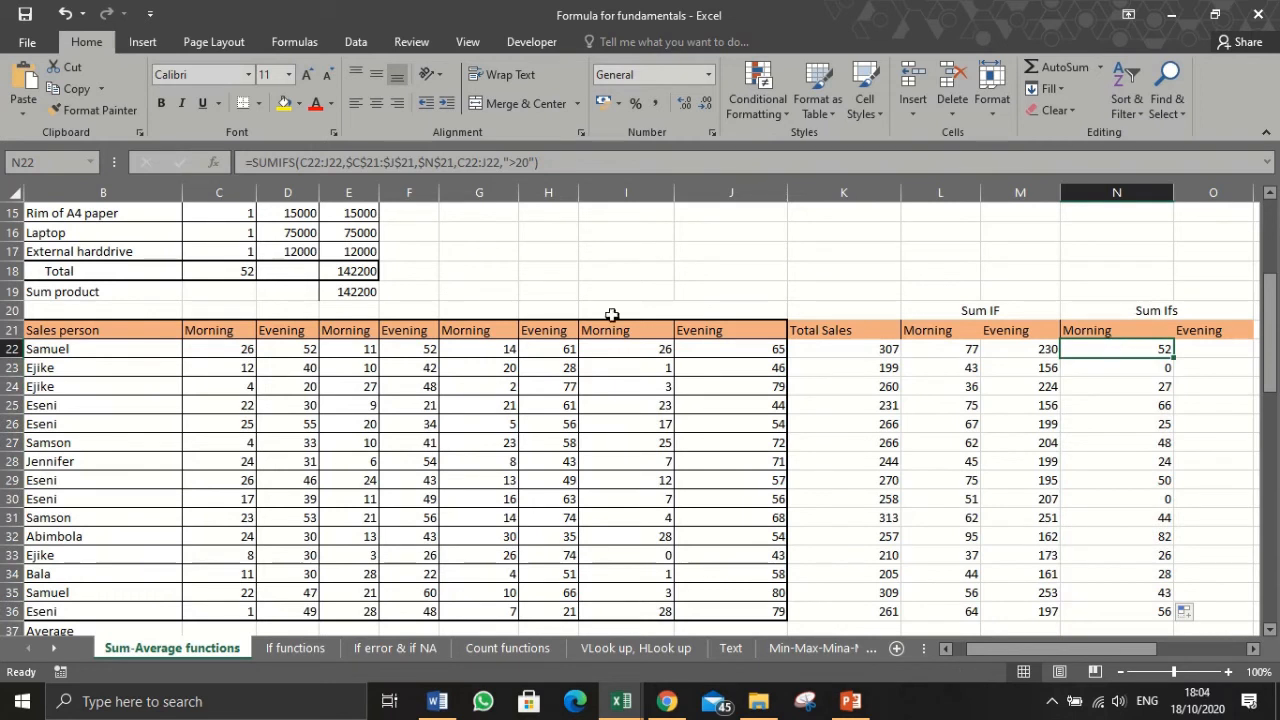
click(230, 351)
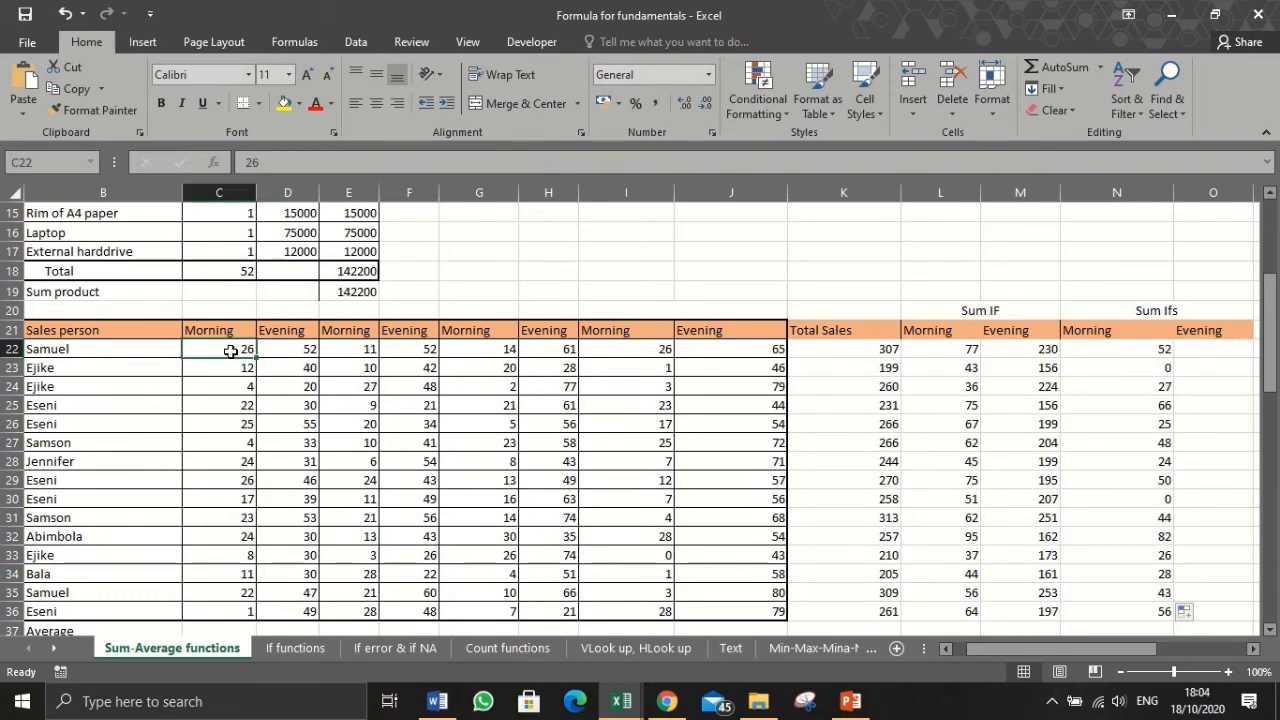
ctrl+click(358, 350)
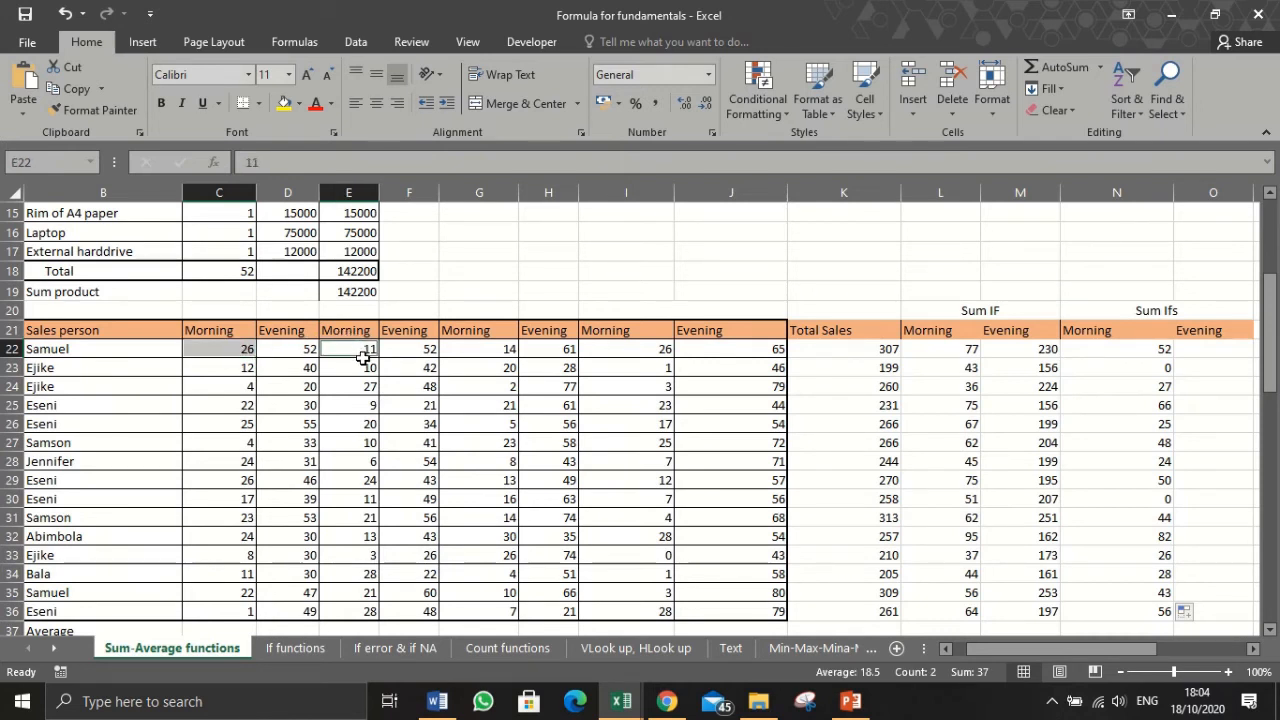
click(472, 346)
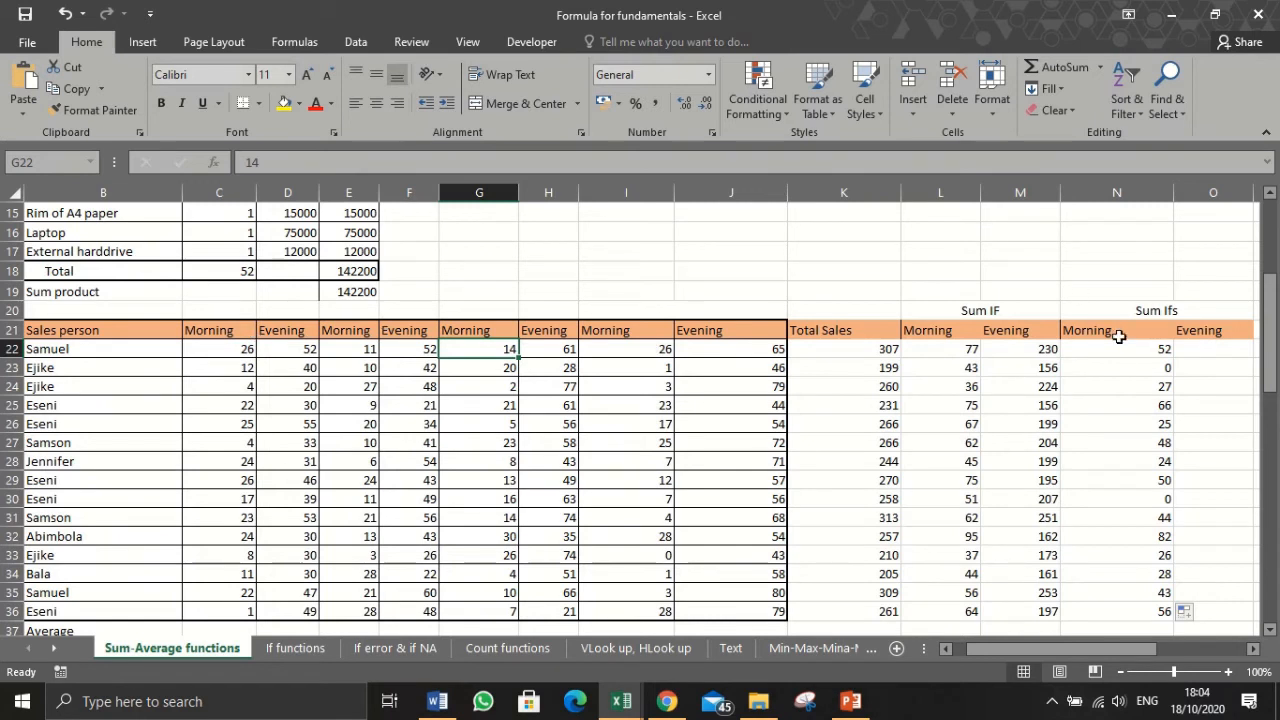
click(507, 371)
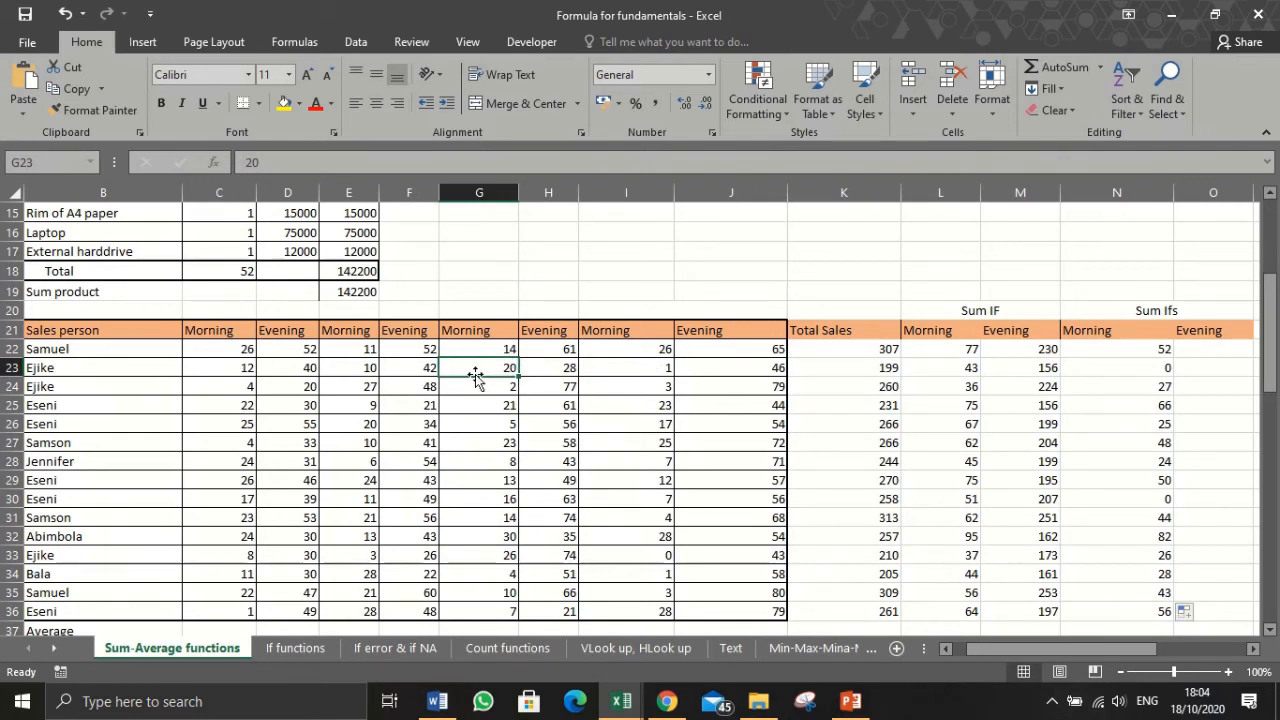
click(1125, 347)
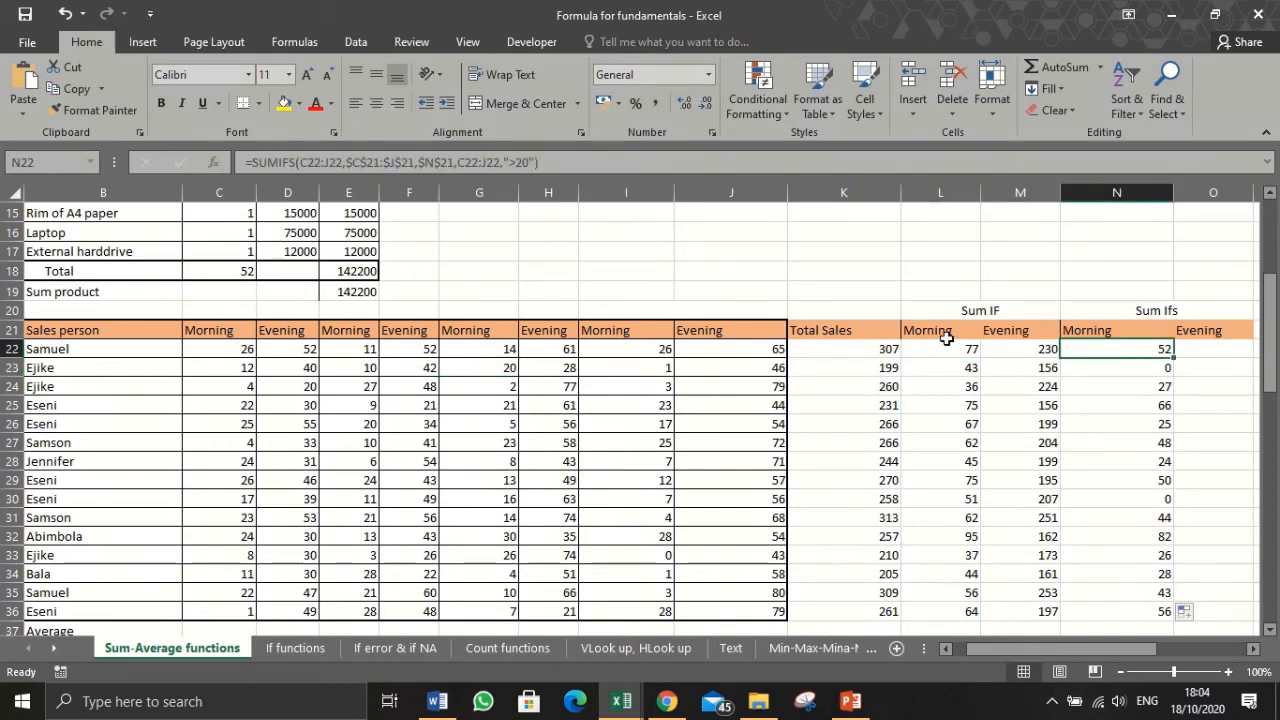
click(497, 369)
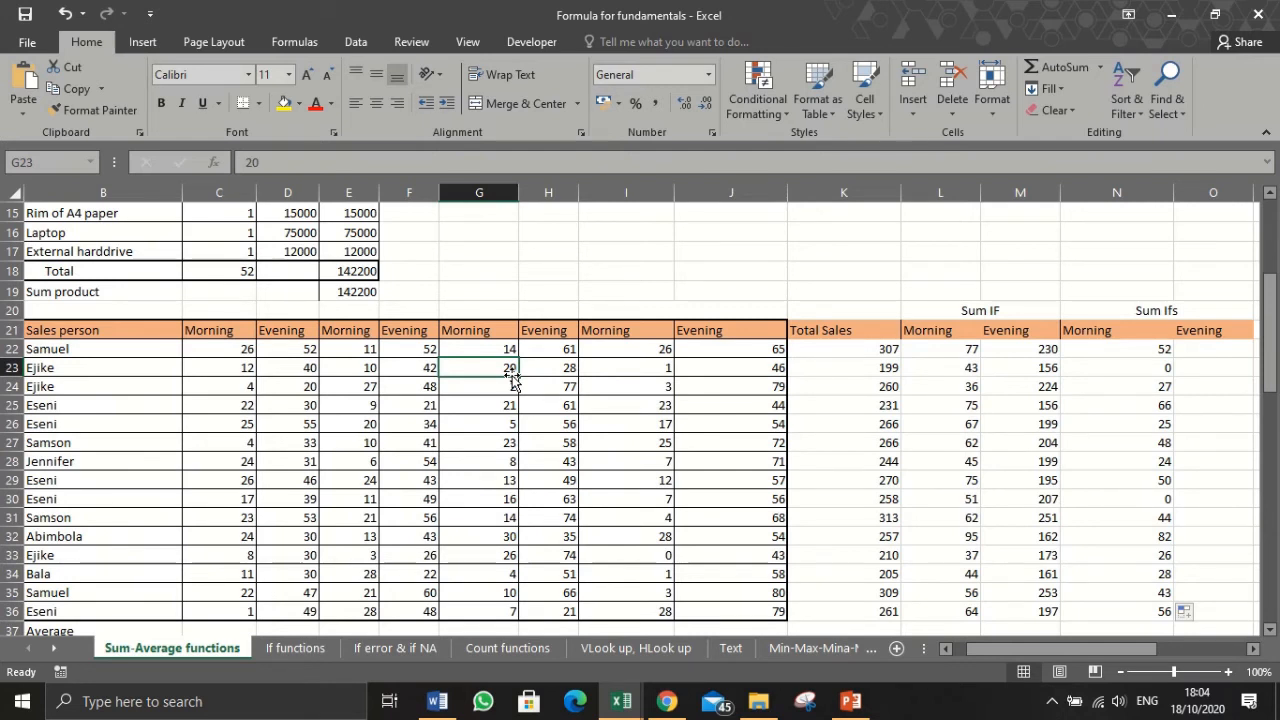
Change the second criterion of the SUMIFS in N22 to ">=20" and fill the formula down to N36
click(1123, 345)
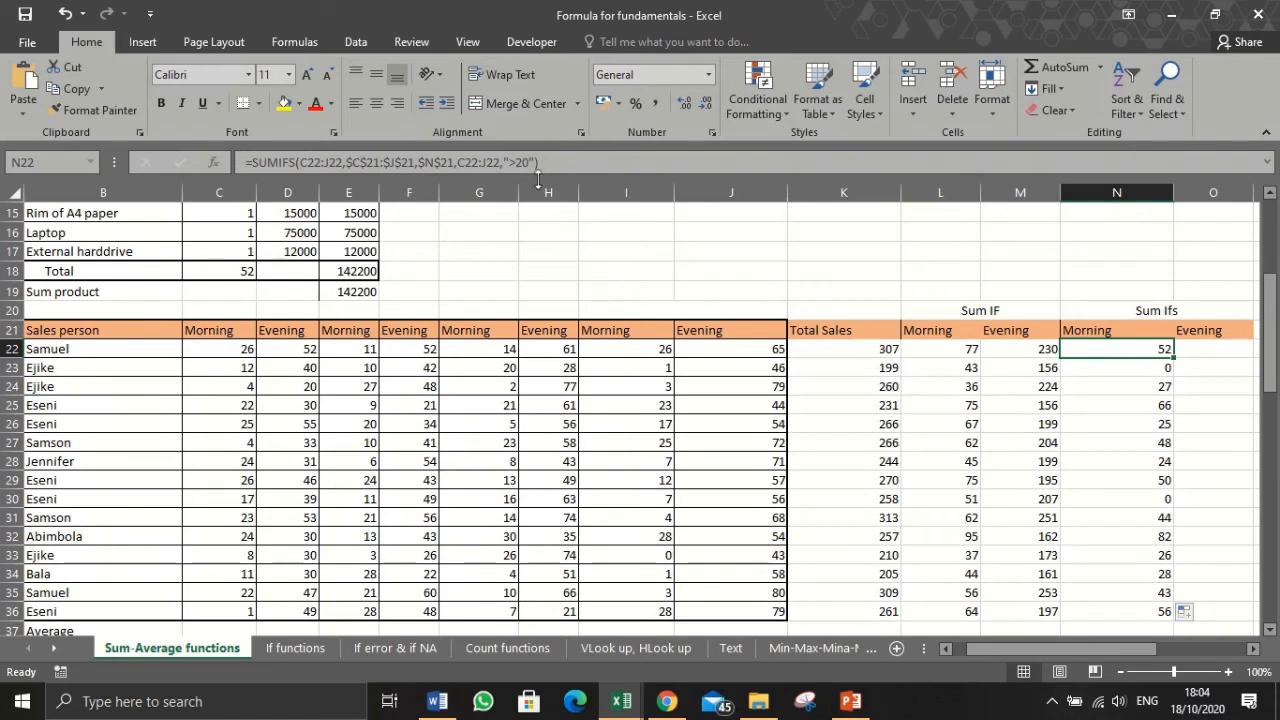
click(516, 160)
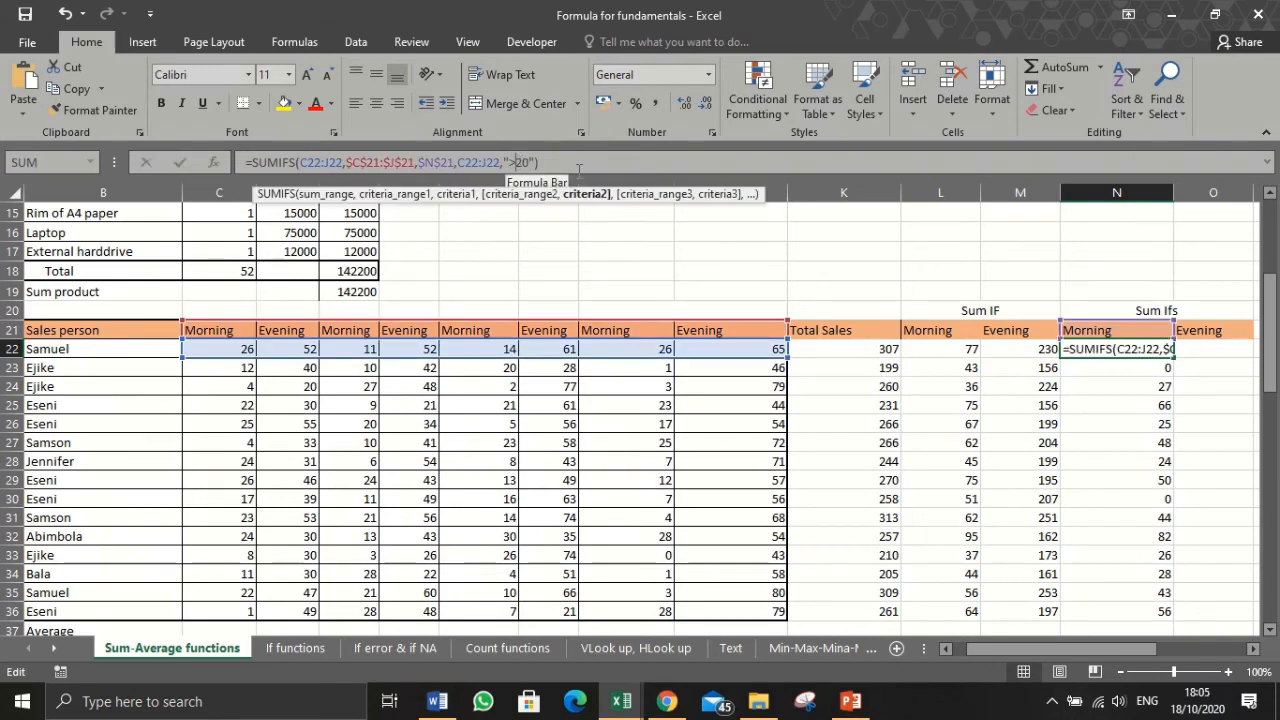
text(=)
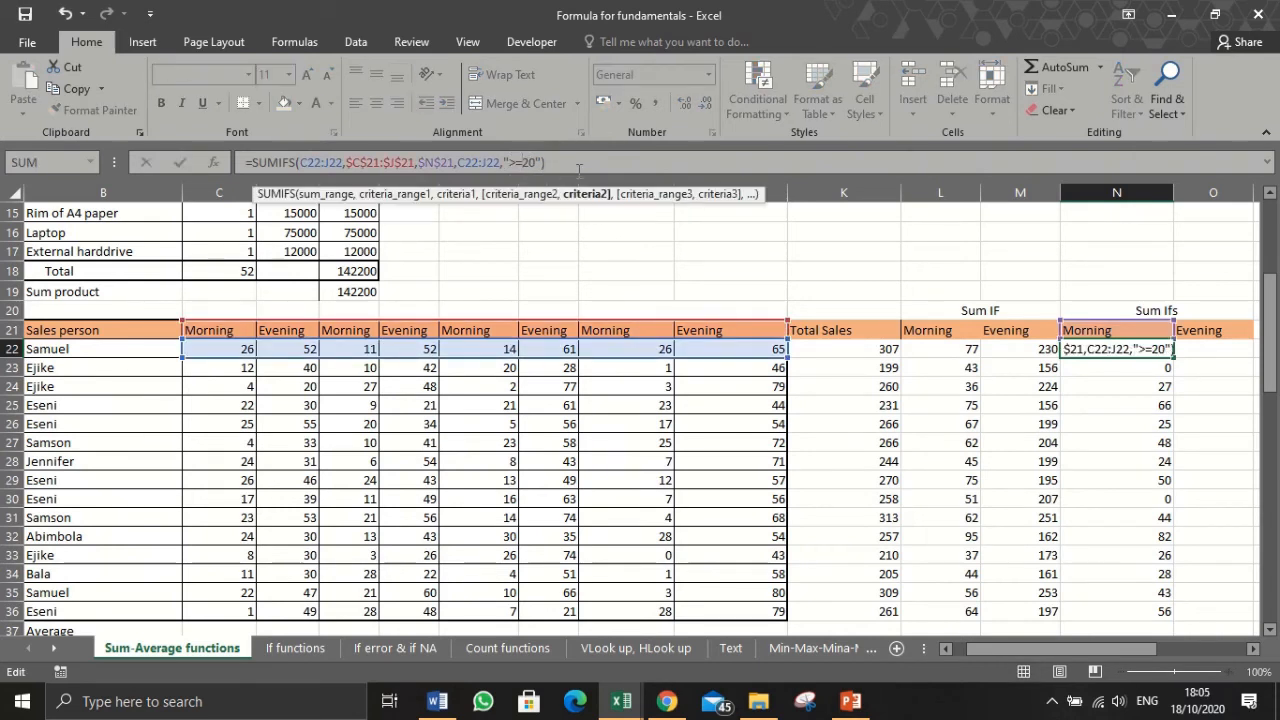
key(Return)
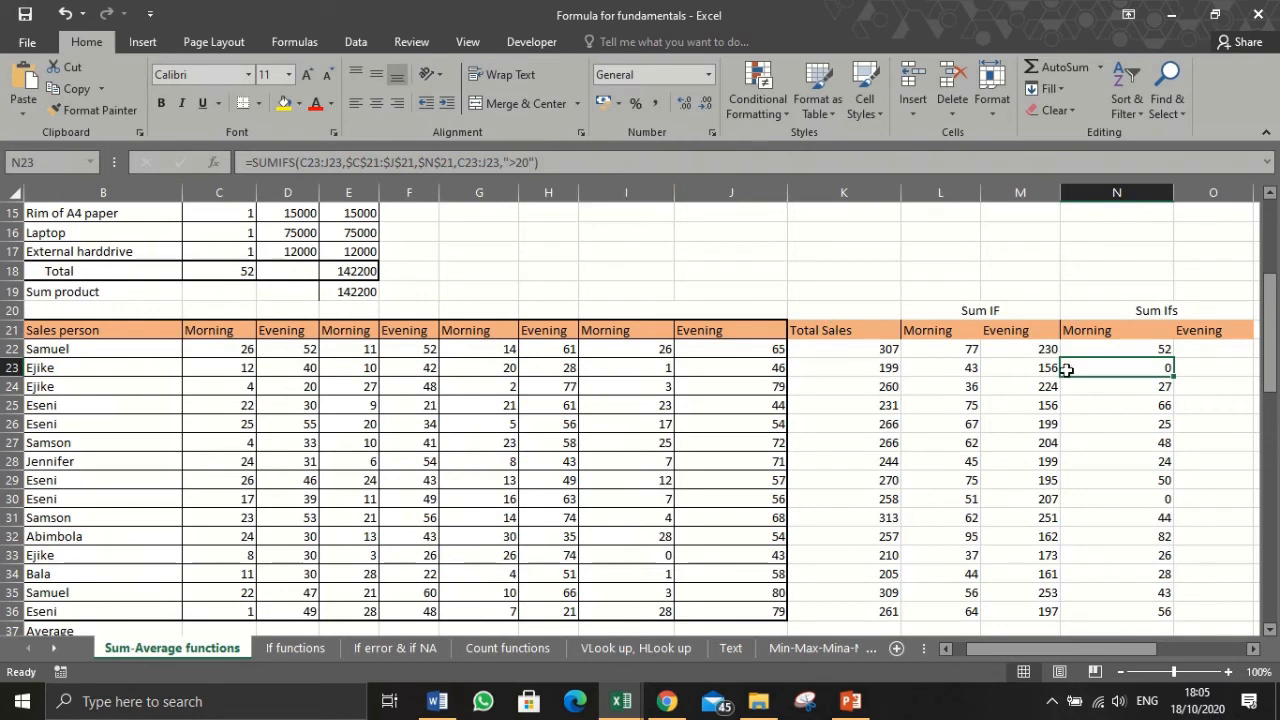
click(1110, 349)
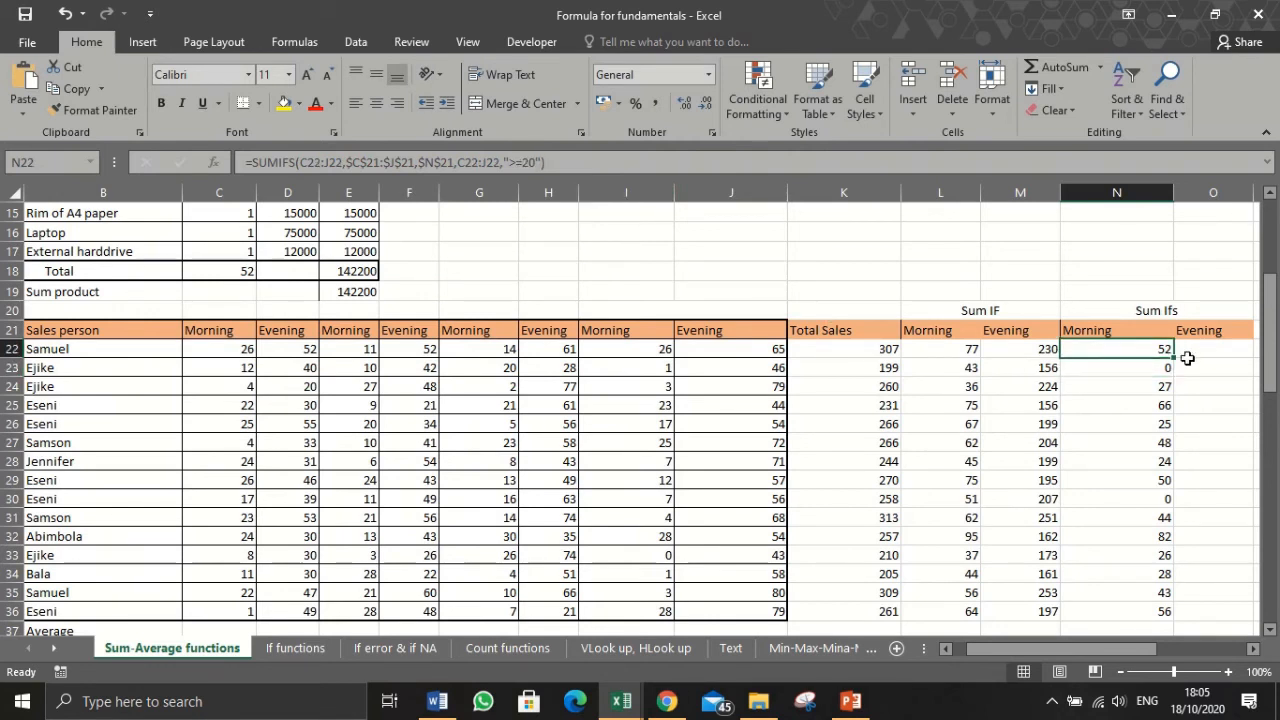
drag(1173, 356, 1168, 612)
click(1127, 365)
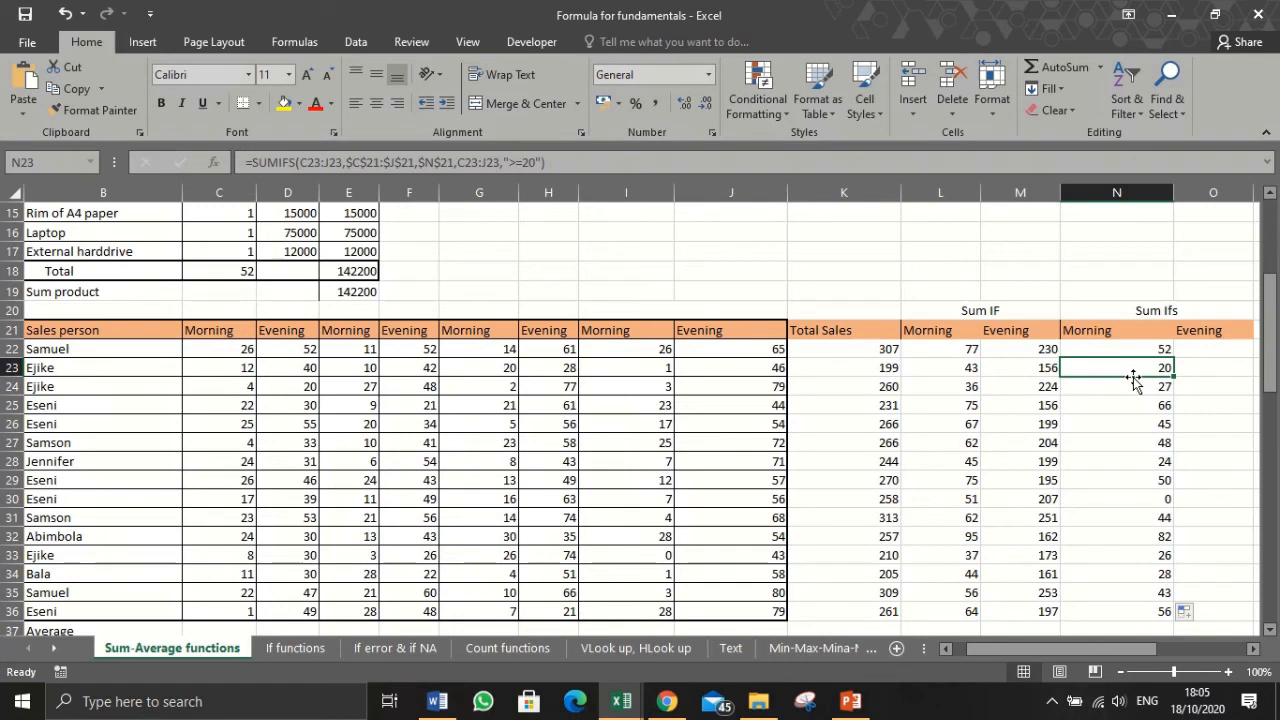
Start a SUMIFS formula in O22 under the Evening header with the sum range C22:J22
click(1192, 349)
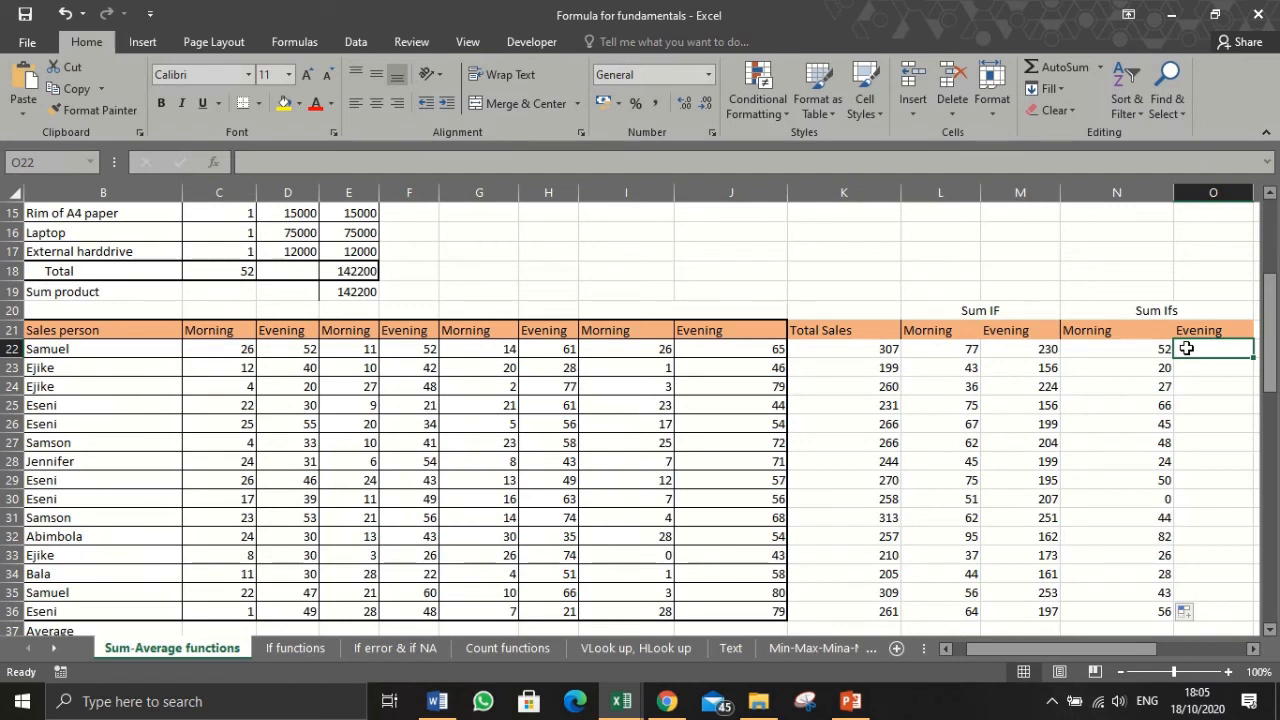
text(=)
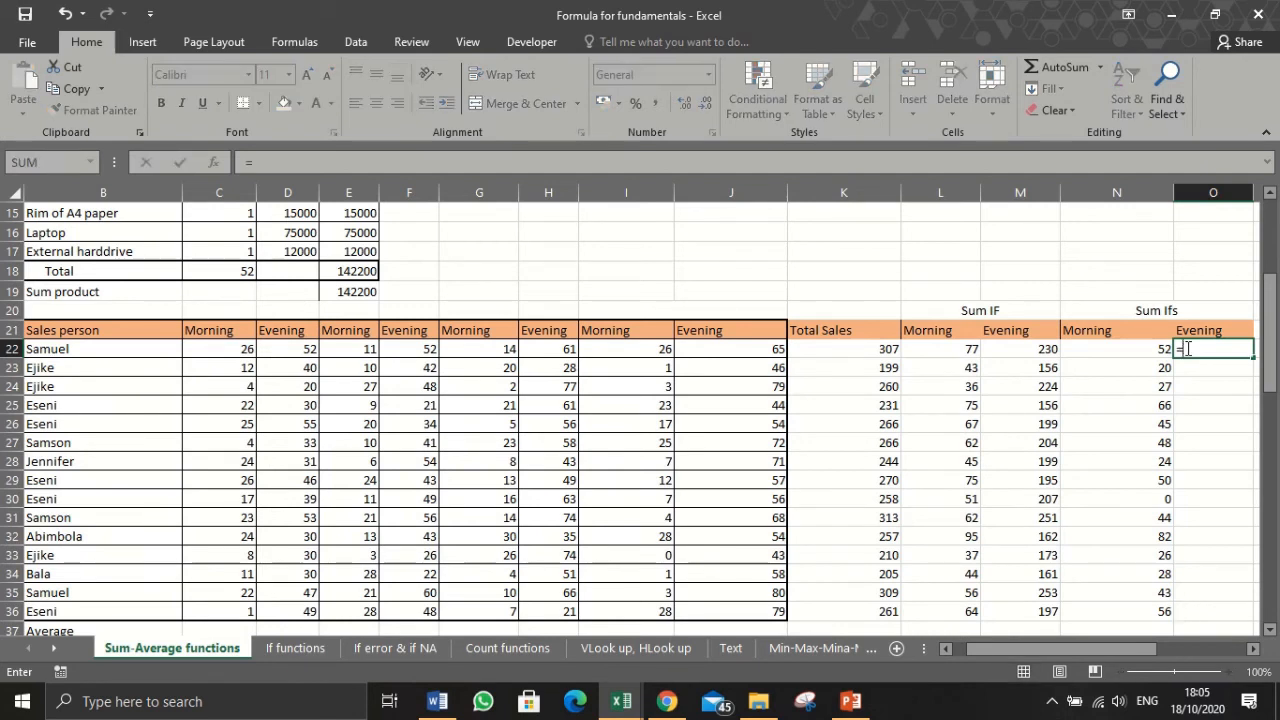
text(sum)
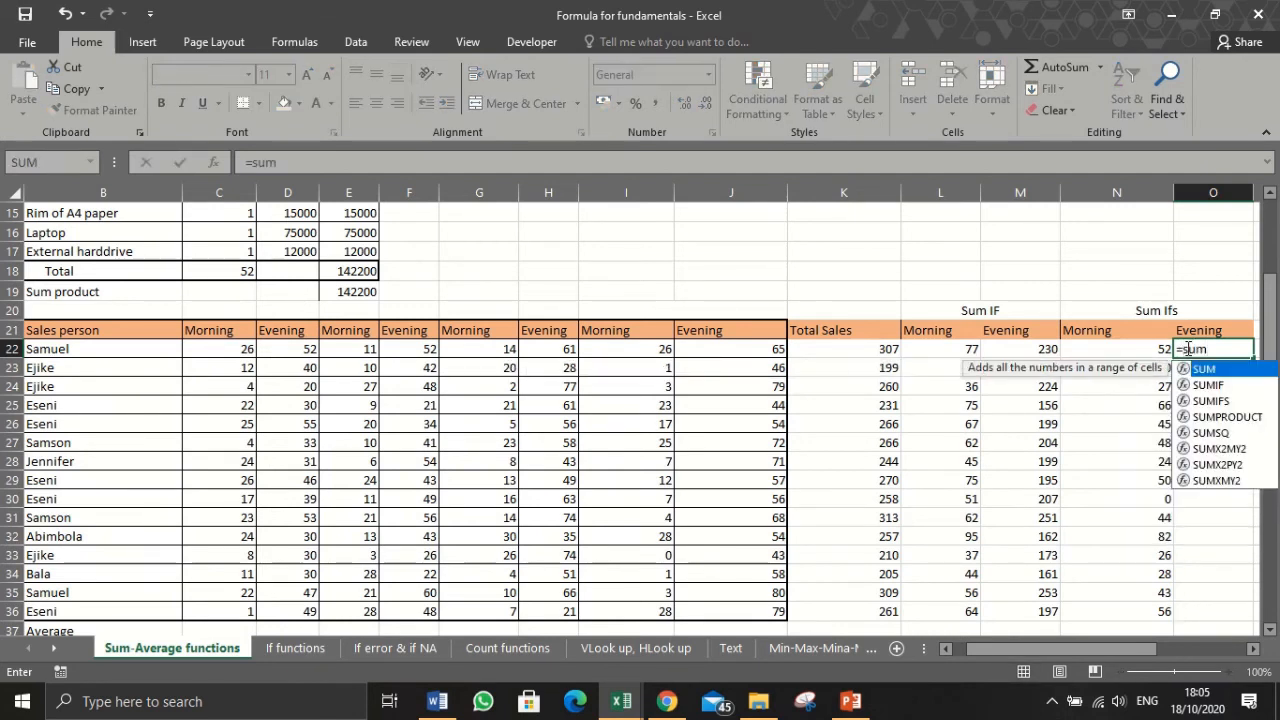
key(Down)
key(Down)
key(Tab)
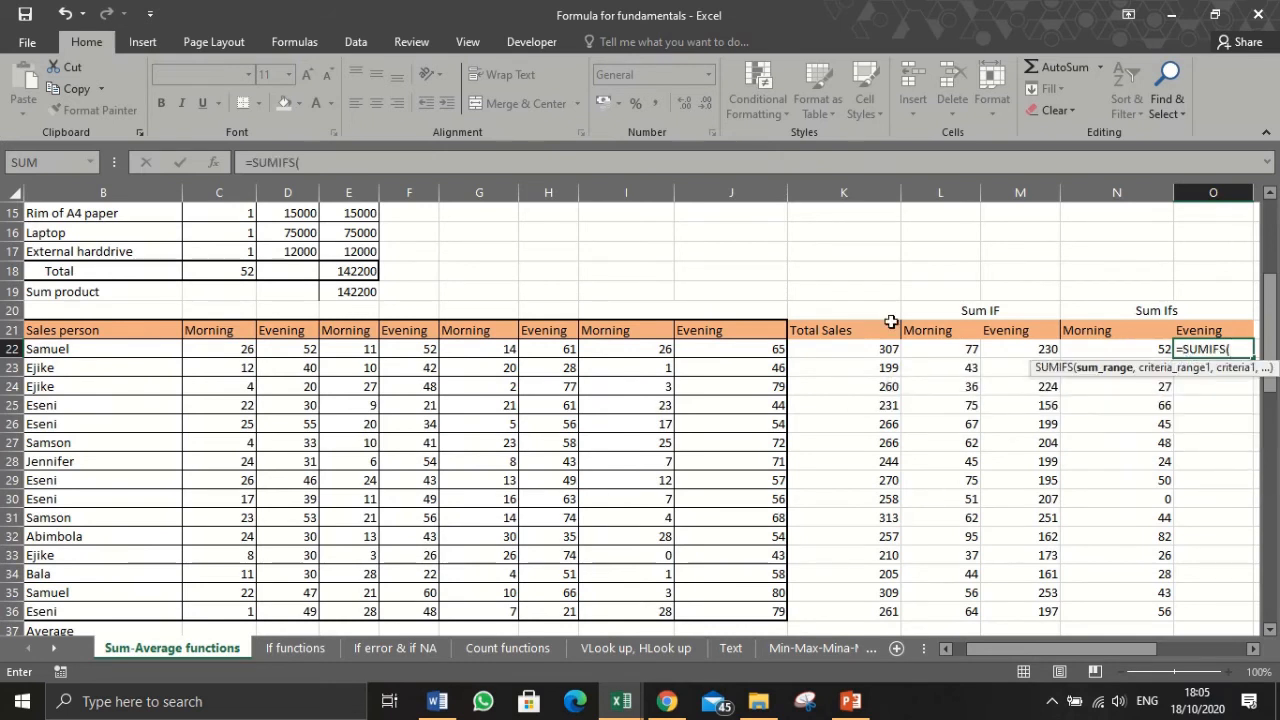
click(217, 342)
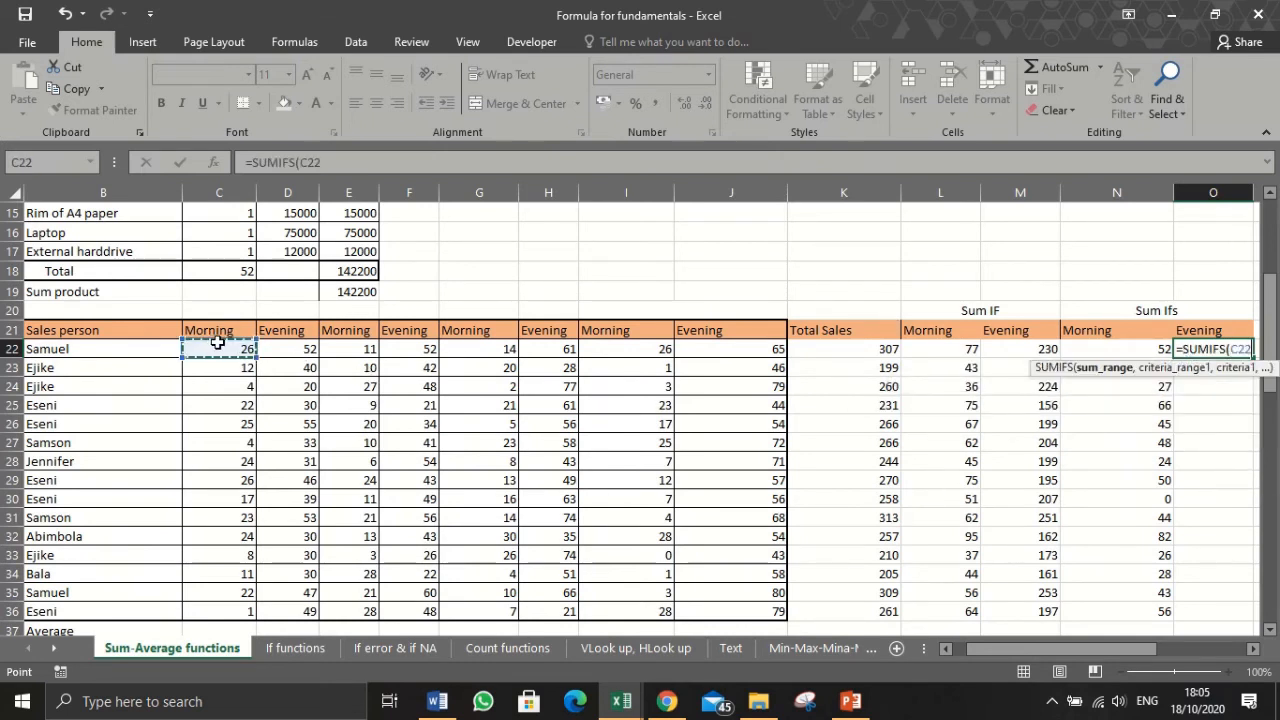
drag(217, 342, 728, 357)
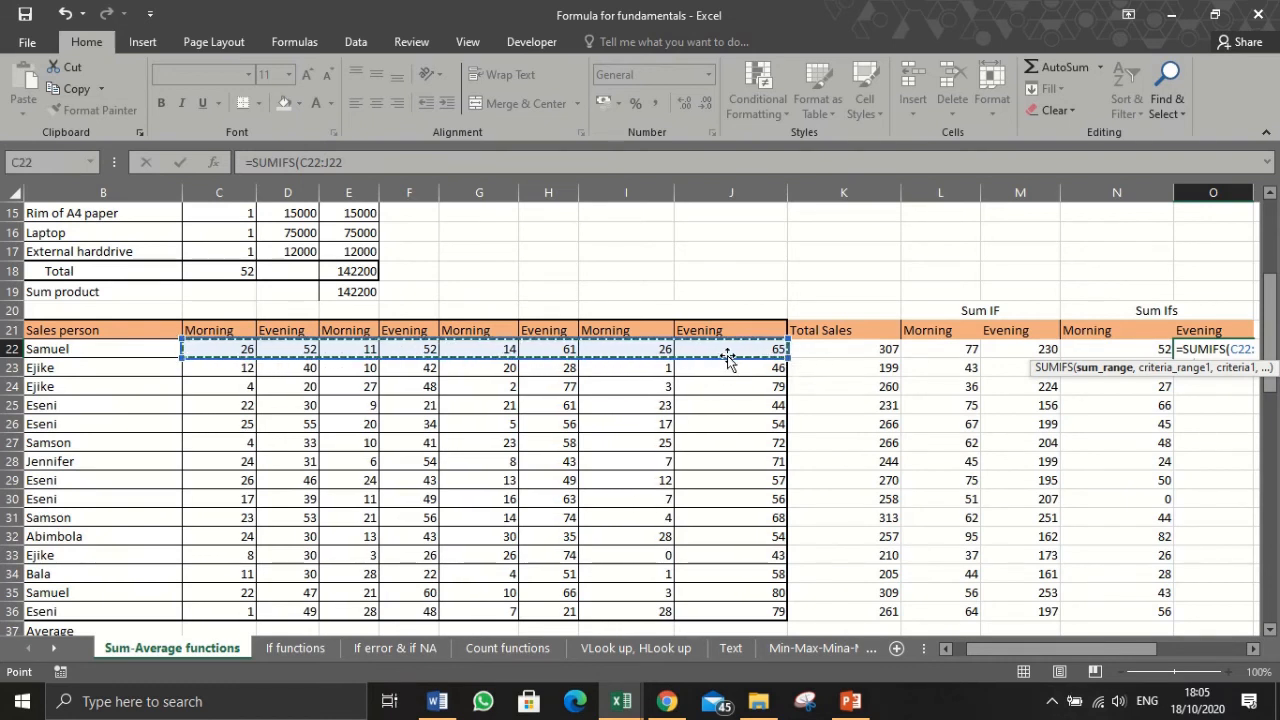
text(,)
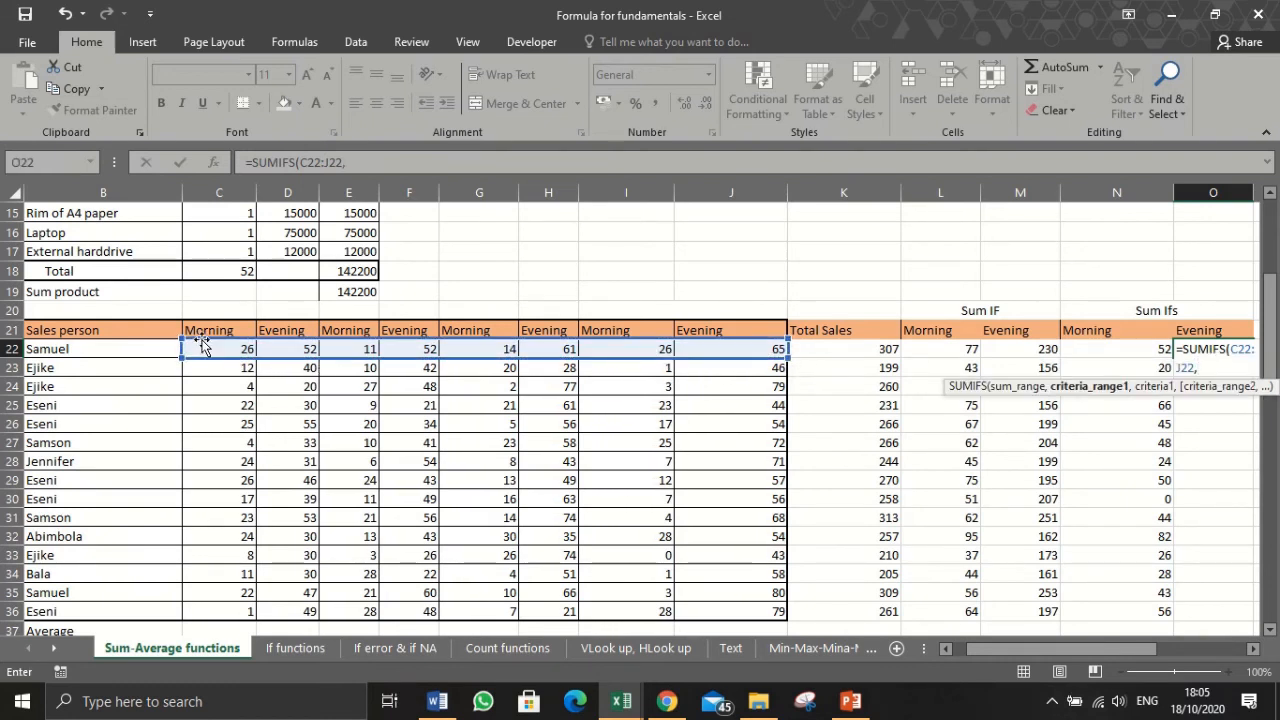
Add the header range C21:J21 with criterion O21 to the O22 formula, locking them as $C$21:$J$21 and $O$21
drag(192, 331, 685, 329)
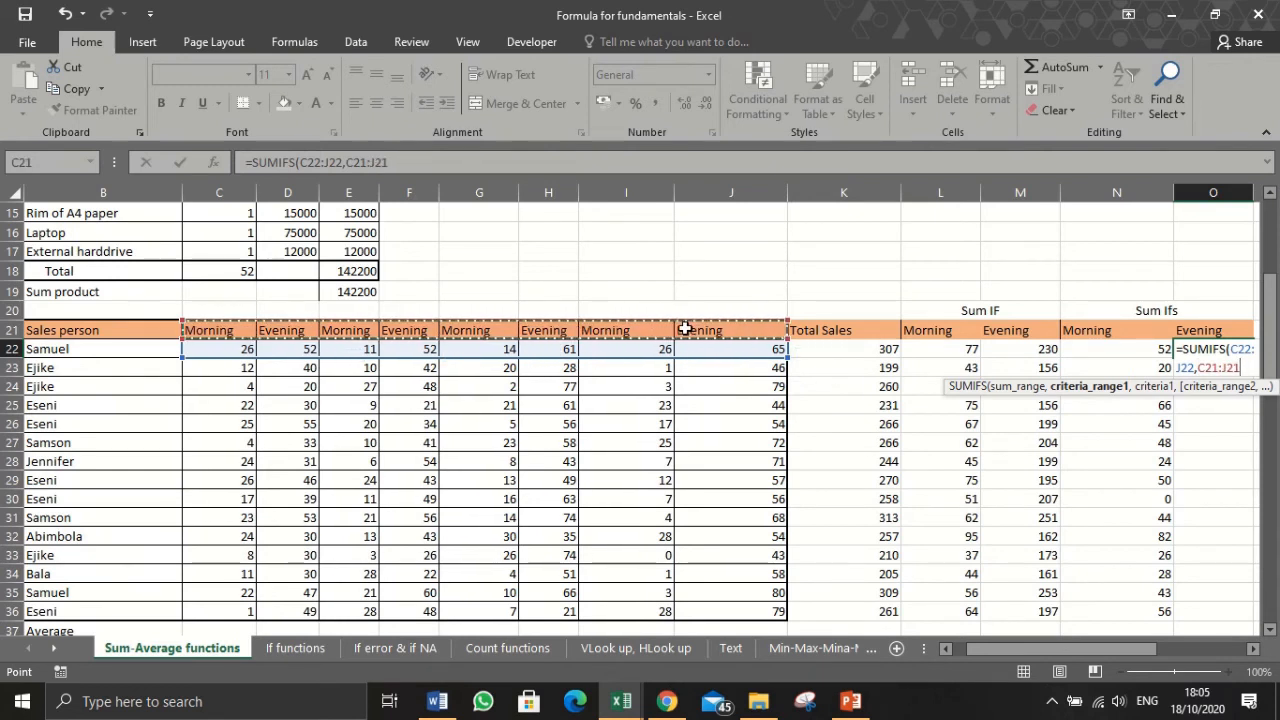
click(366, 162)
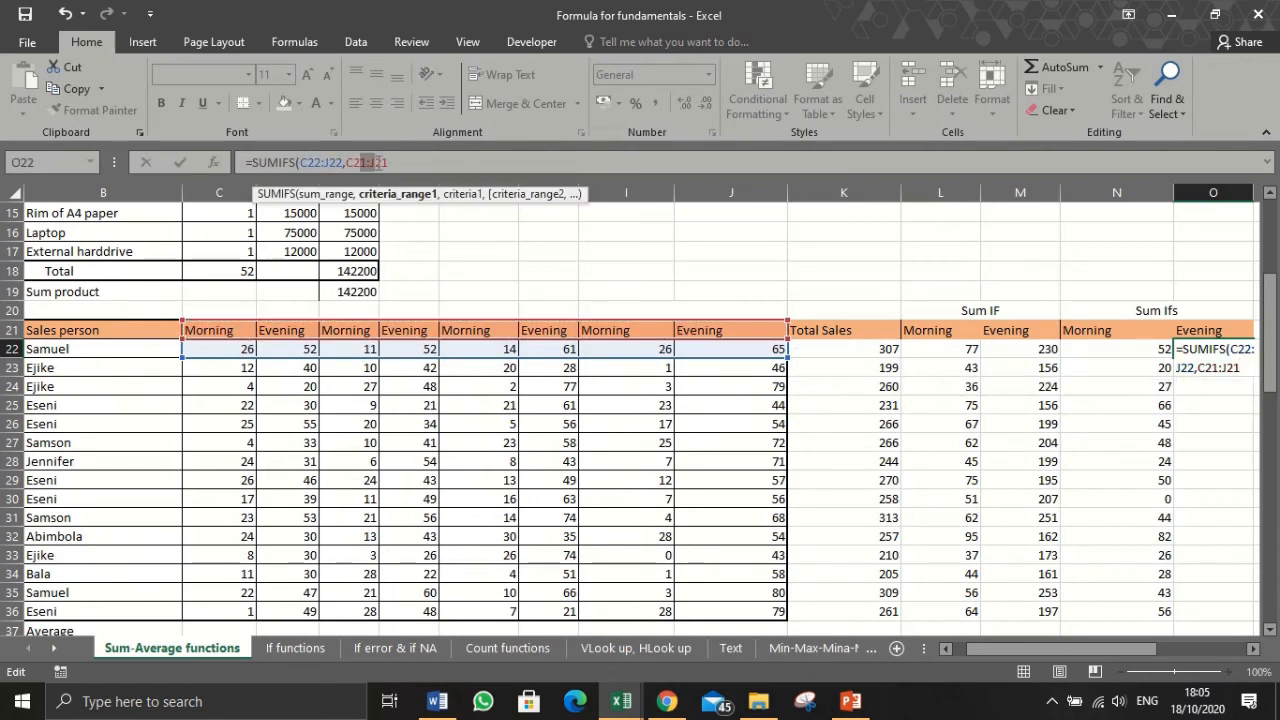
key(F4)
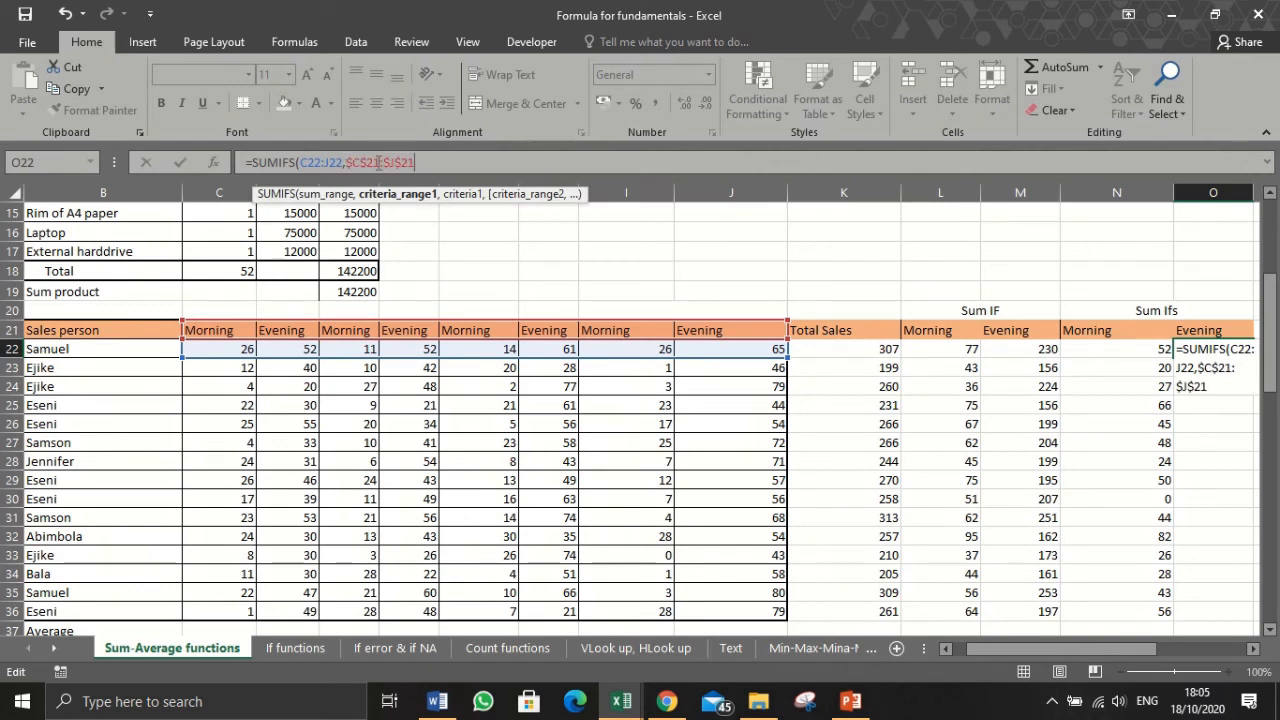
text(,)
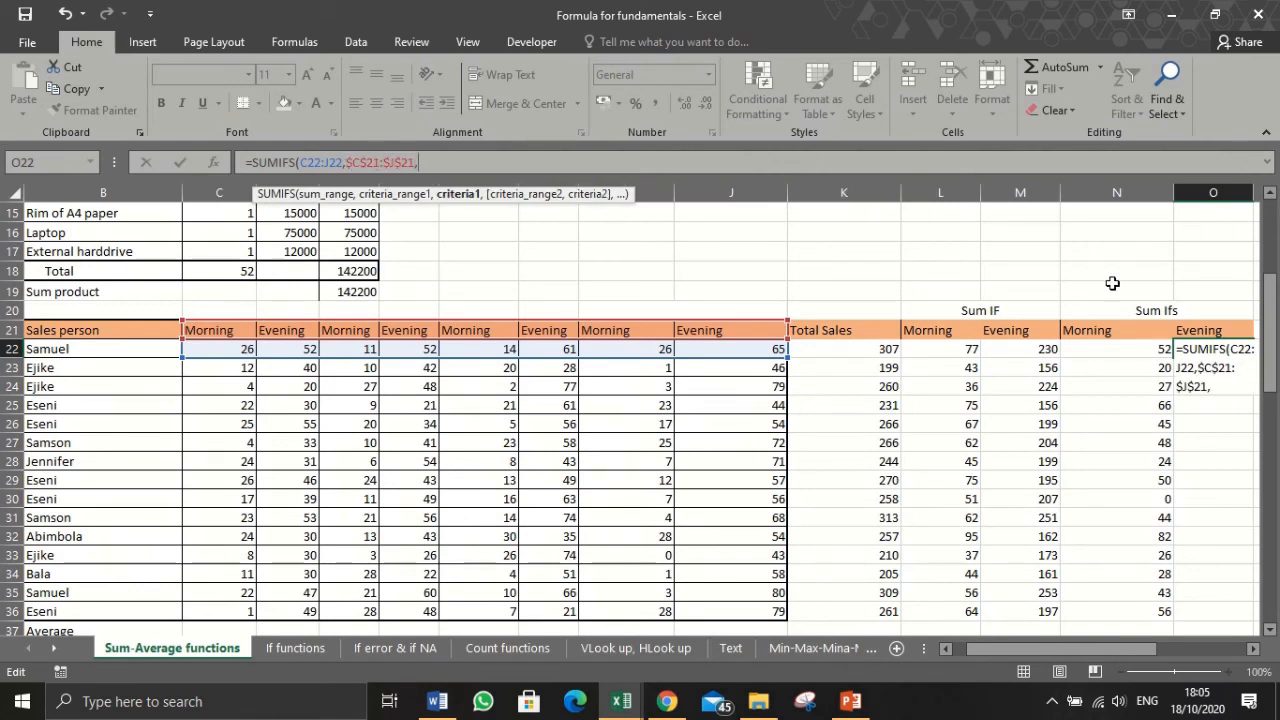
click(1199, 331)
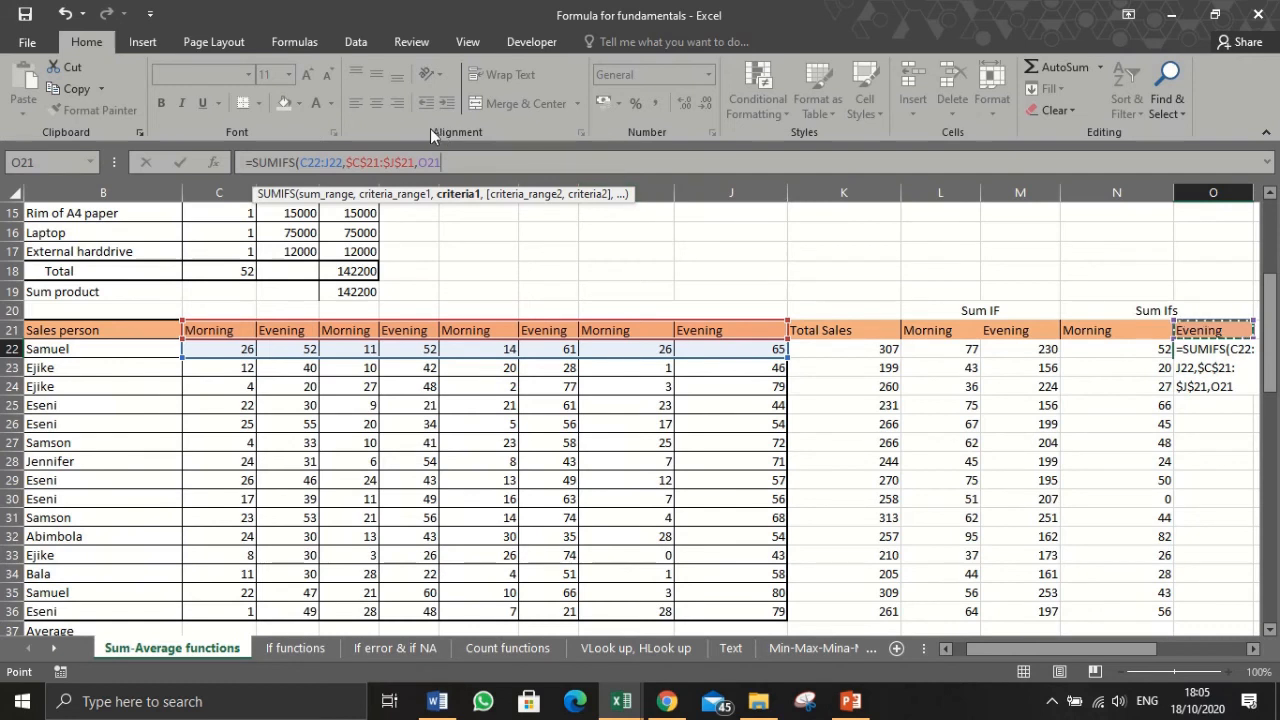
click(426, 162)
key(F4)
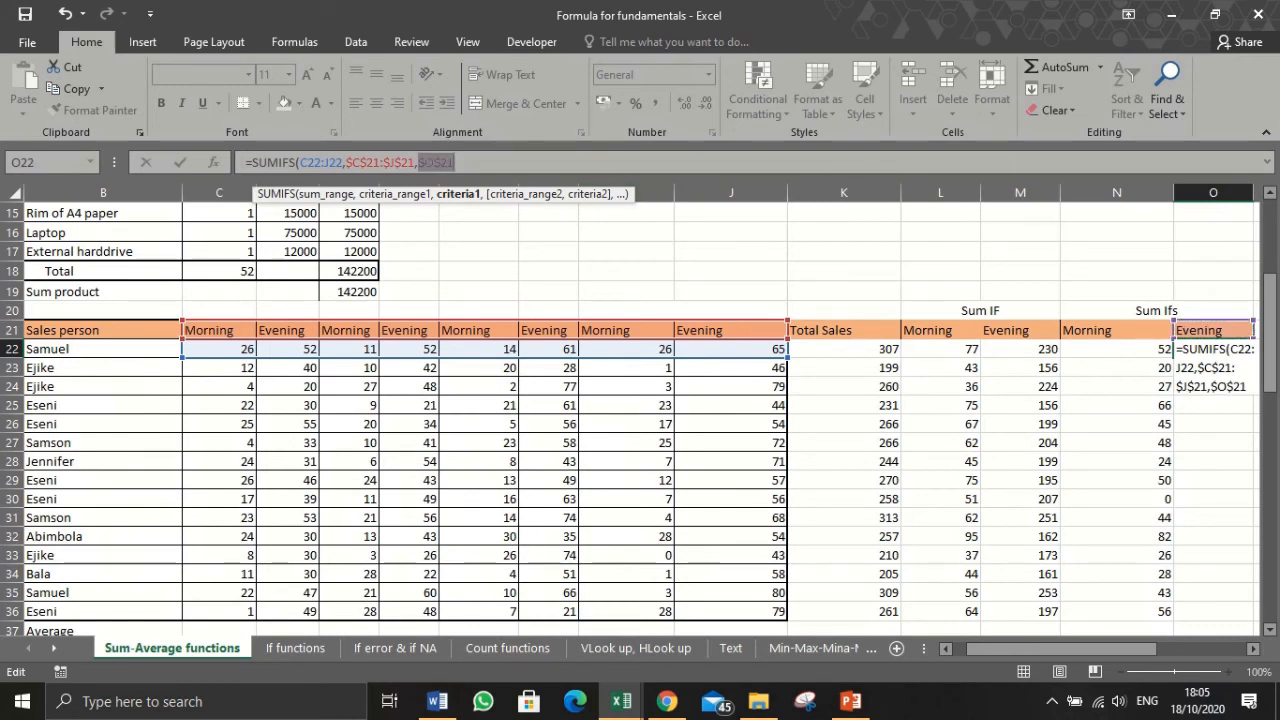
key(End)
text(,)
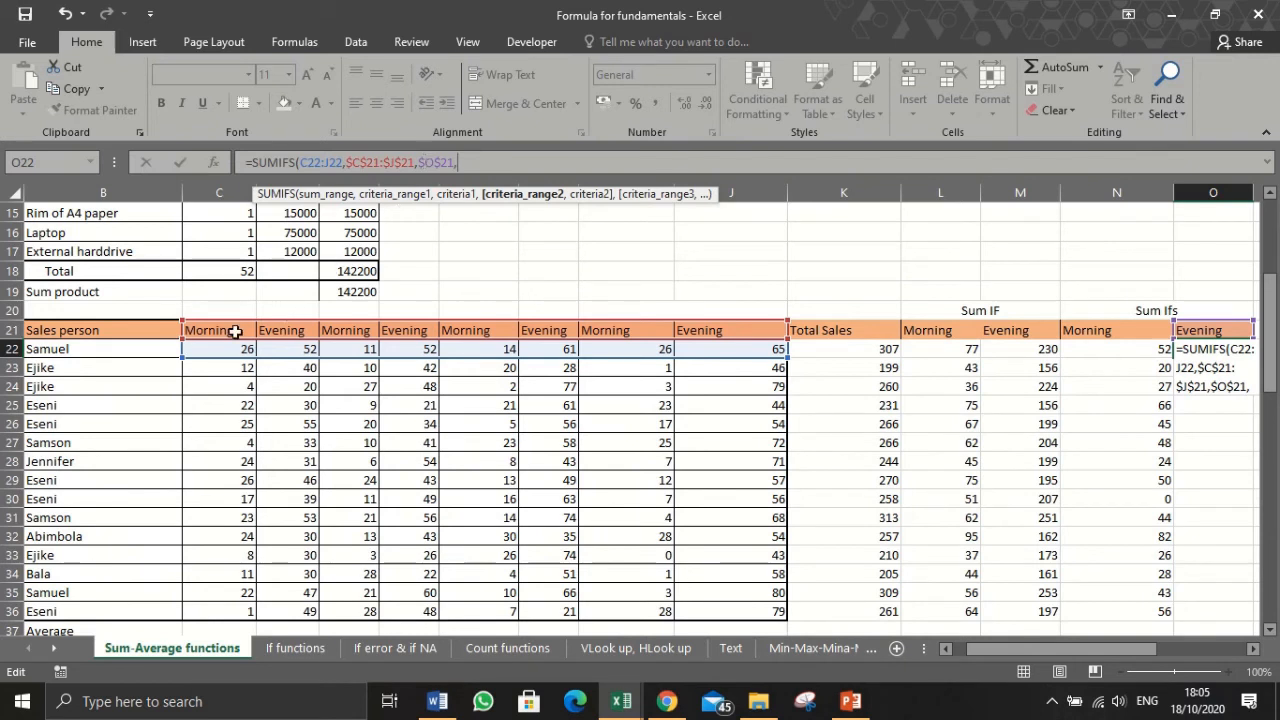
Complete the SUMIFS in O22 with second criteria range C22:J22 and criterion ">50", and fill it down to O36
drag(228, 345, 719, 344)
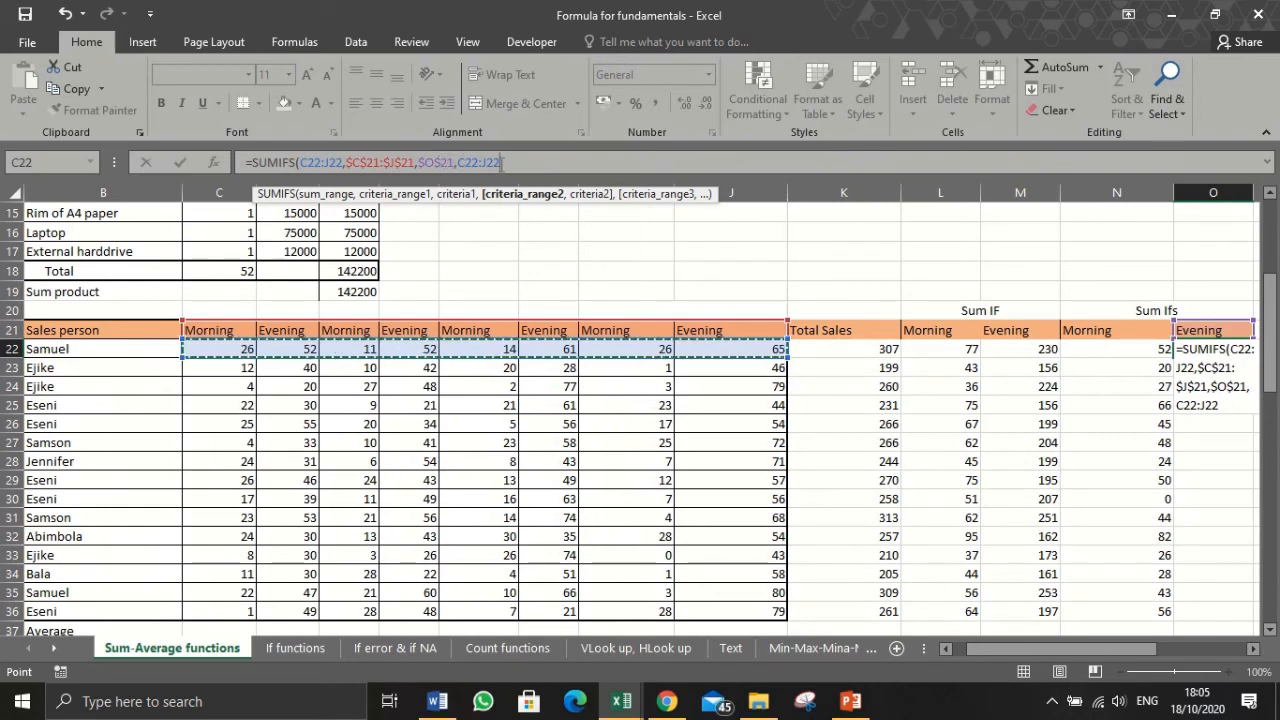
text(,)
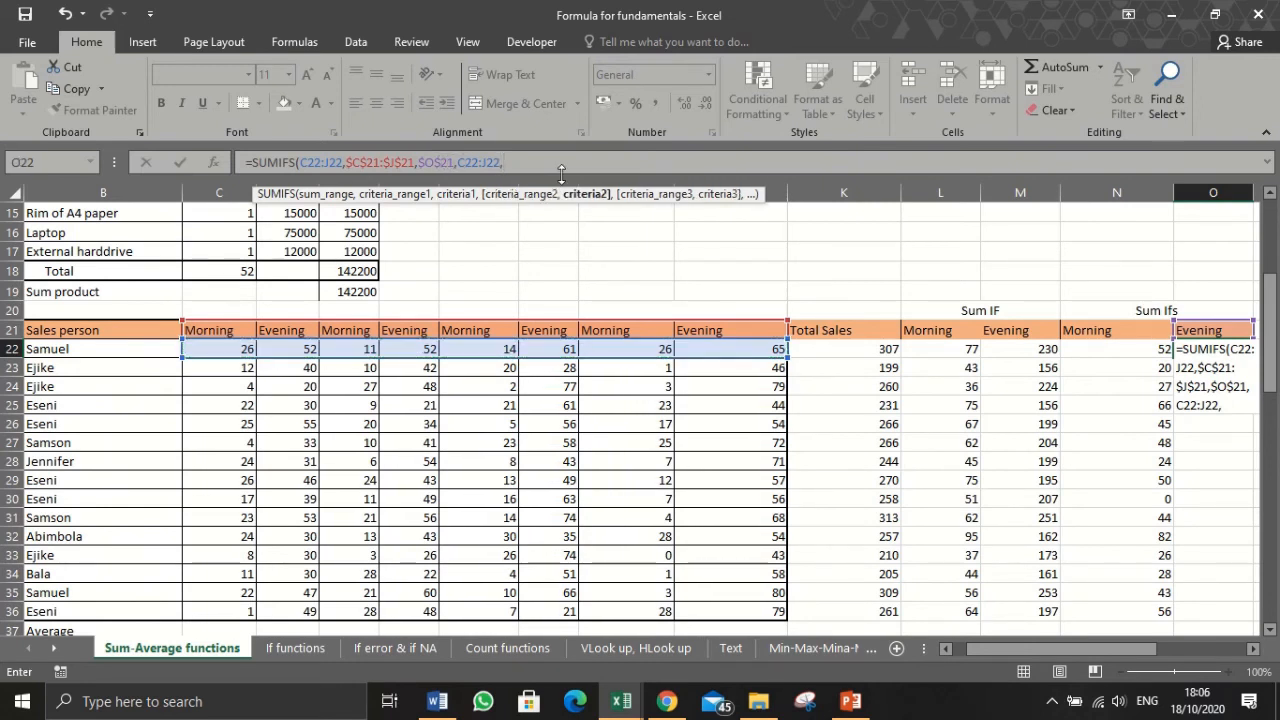
text(">50"))
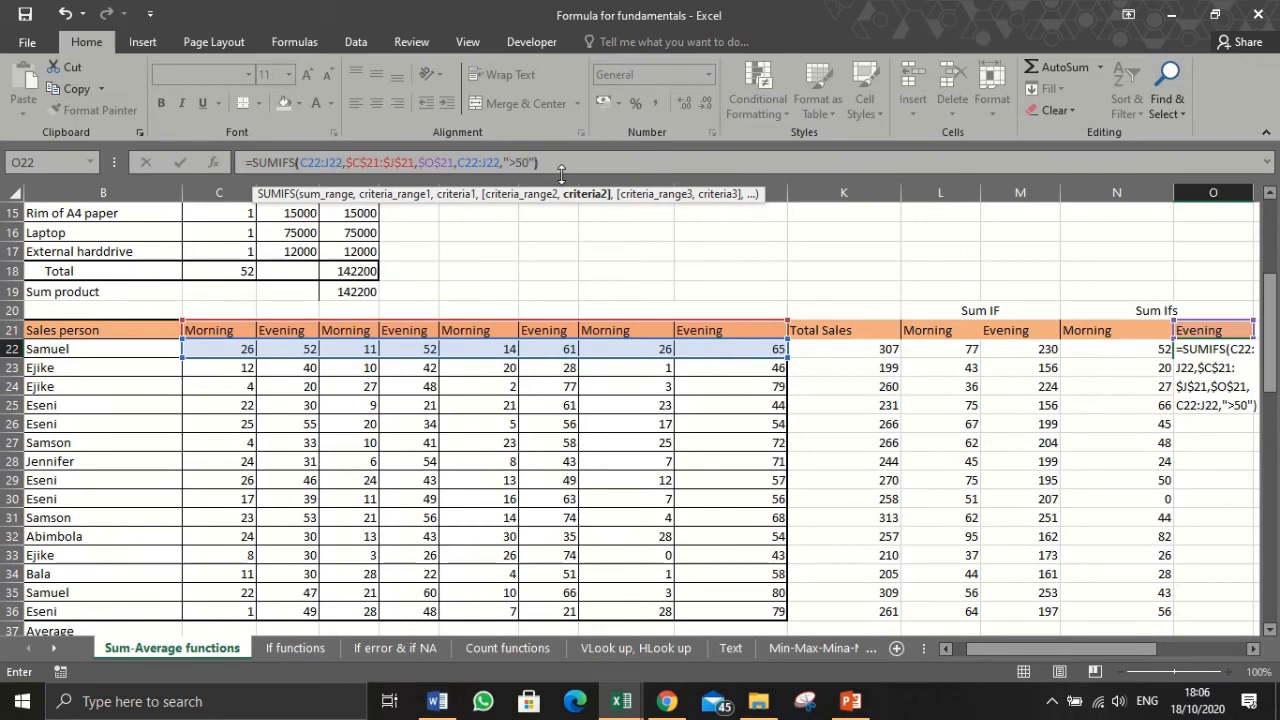
key(ctrl+Return)
key(Return)
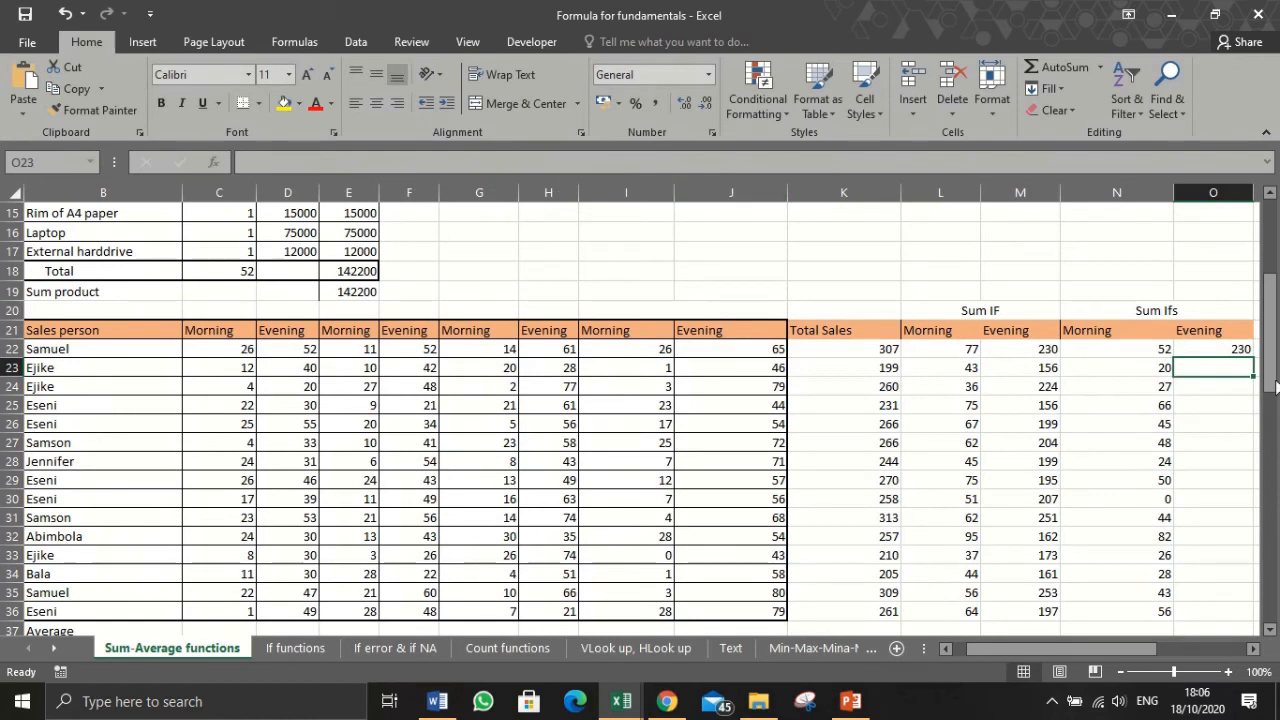
click(1245, 348)
drag(1252, 358, 1237, 615)
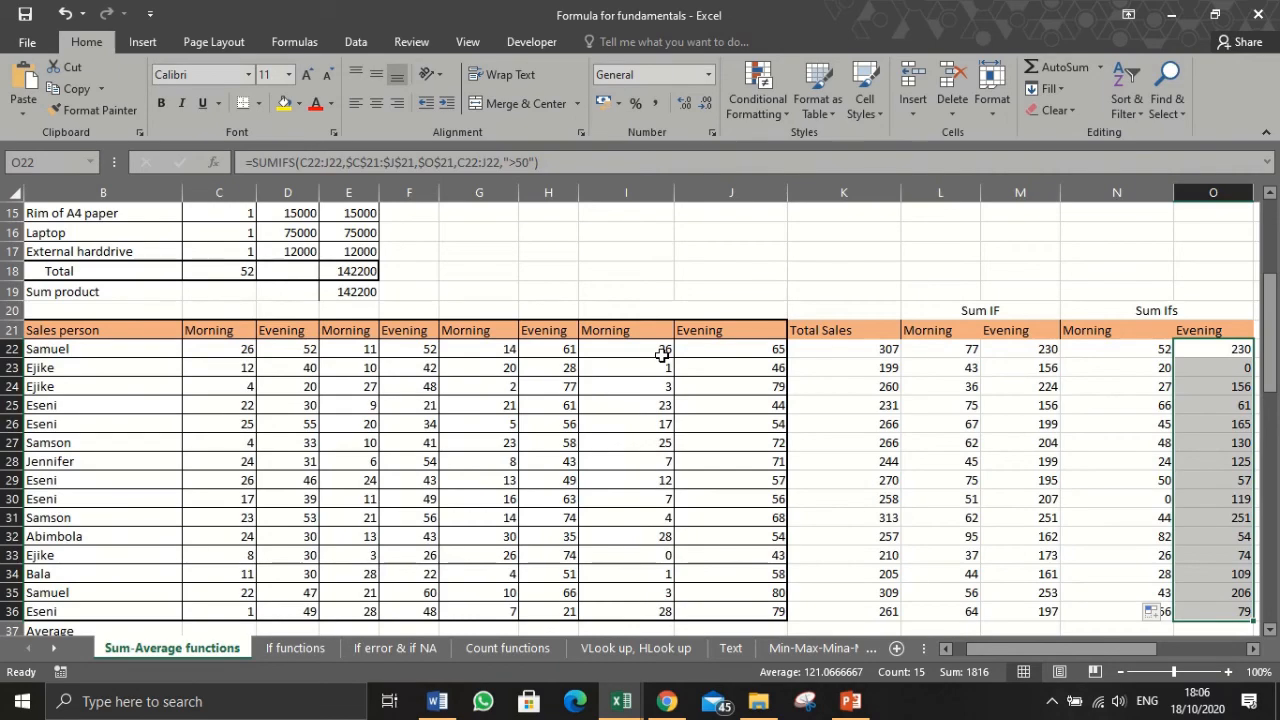
Enter the sample numbers 2, 3 and 4 in cells I10 to I12 below the Sum SQ label
scroll(661, 355, up, 4)
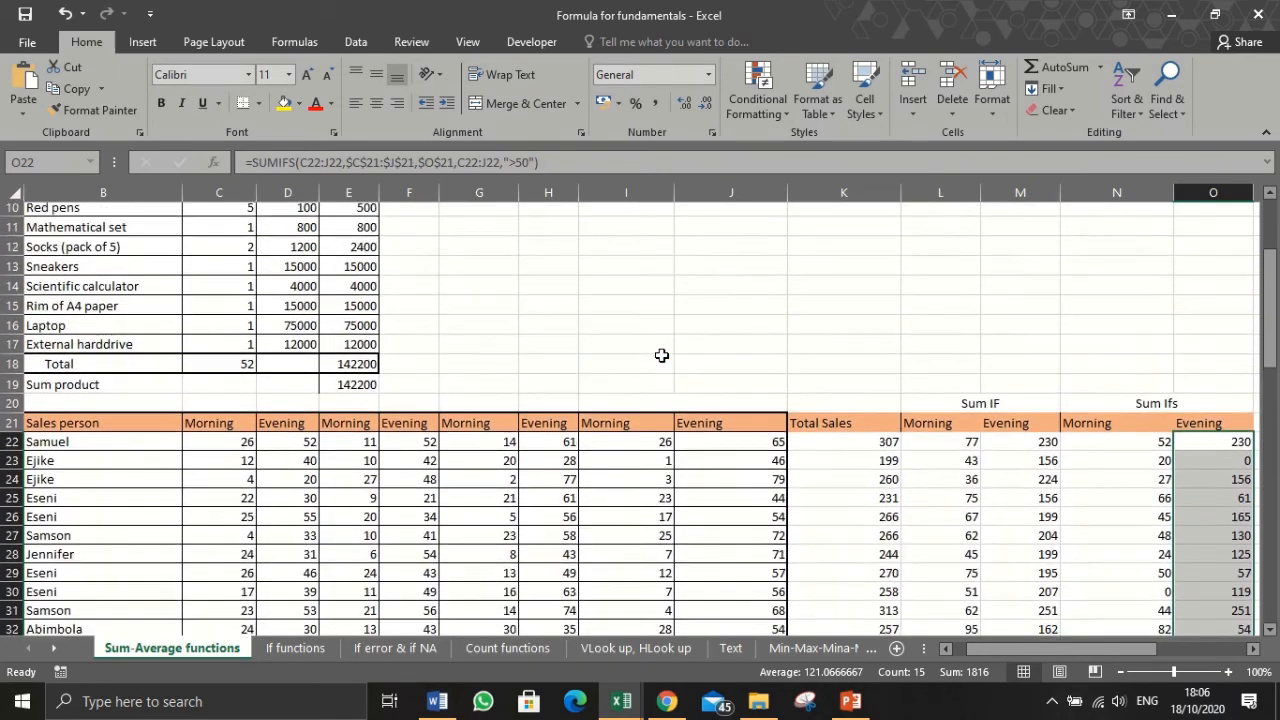
scroll(661, 355, up, 2)
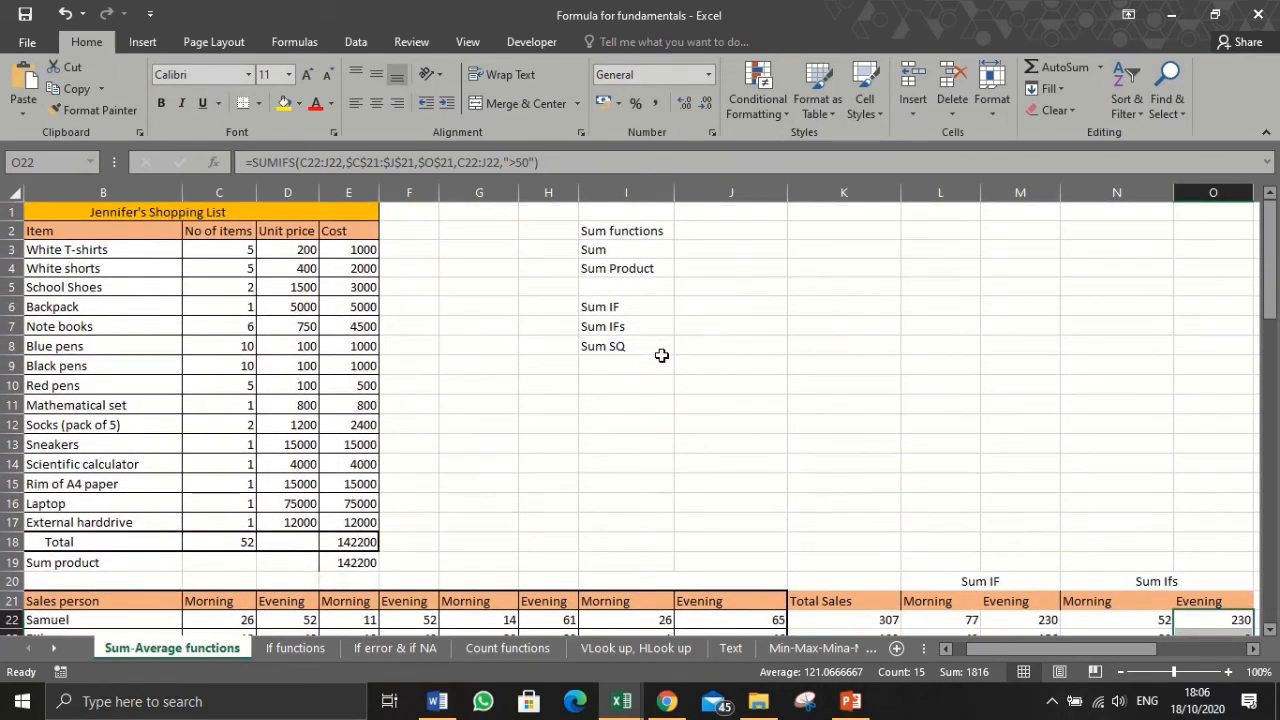
click(627, 348)
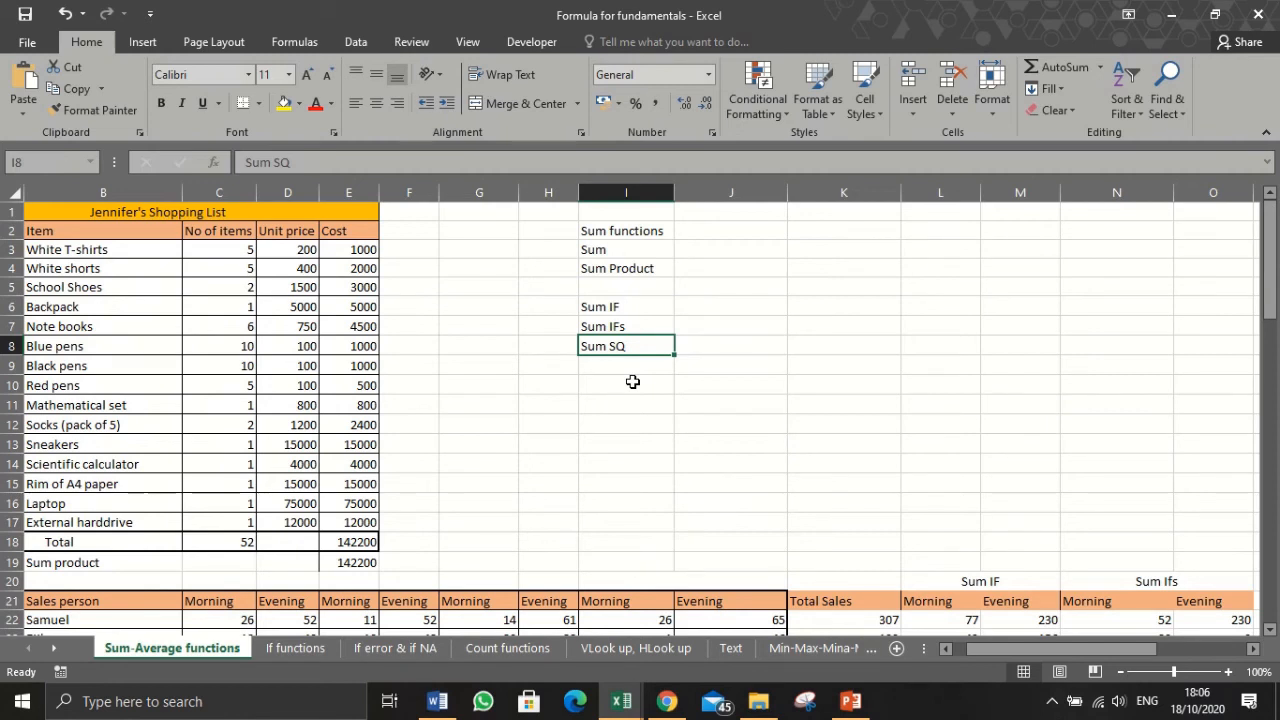
click(632, 384)
text(2)
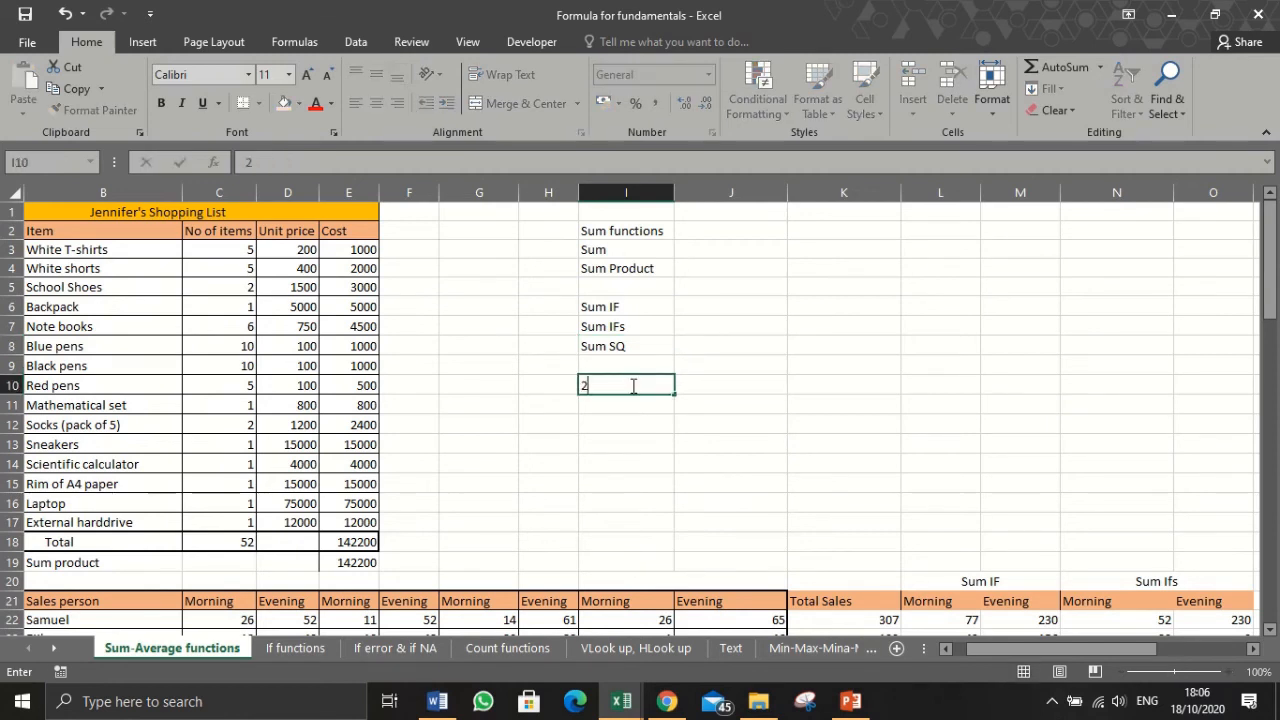
key(Return)
text(3)
key(Return)
text(4)
key(Return)
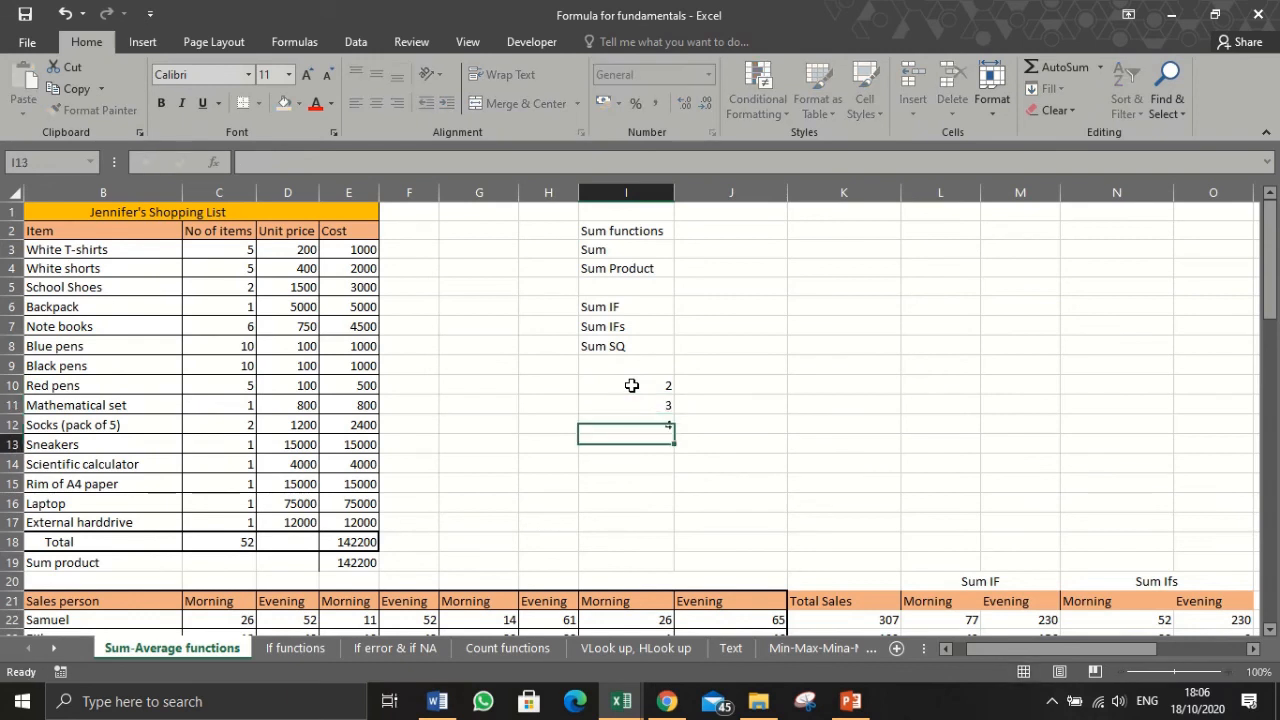
Calculate the squares of the sample numbers in J10 to J12 with the formulas =2*2, =3*3 and =4*4
click(692, 386)
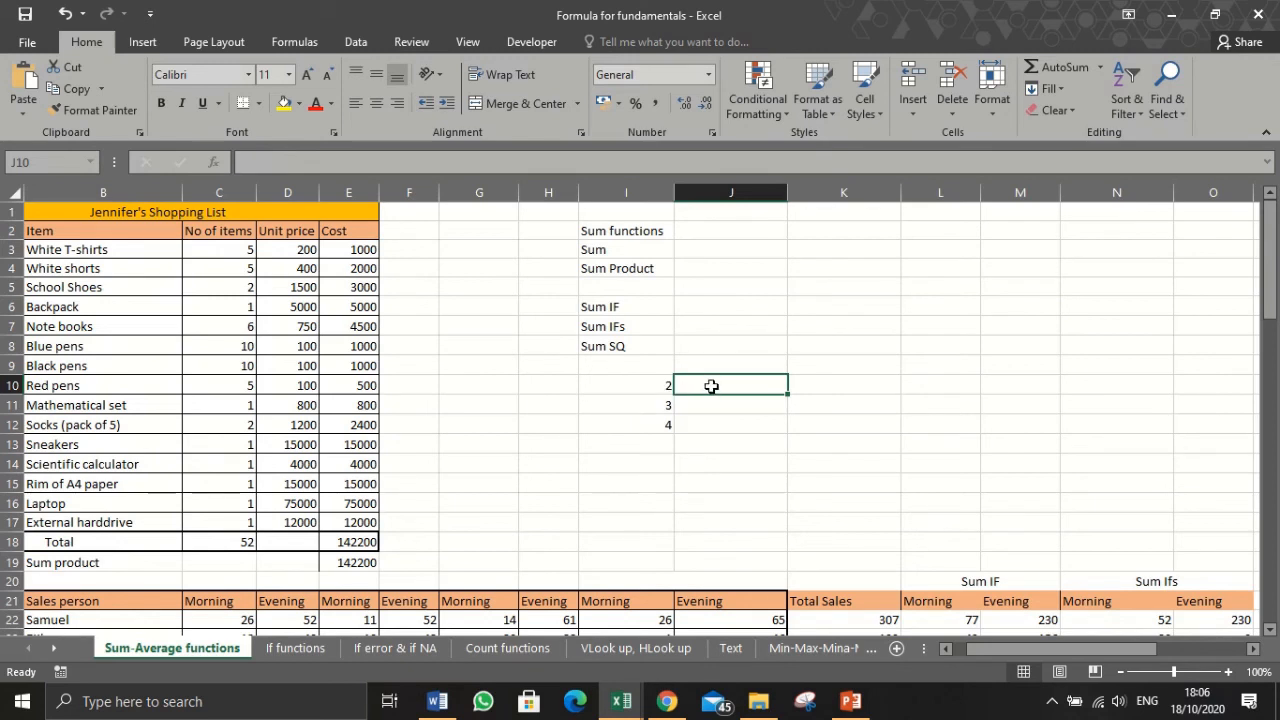
text(=)
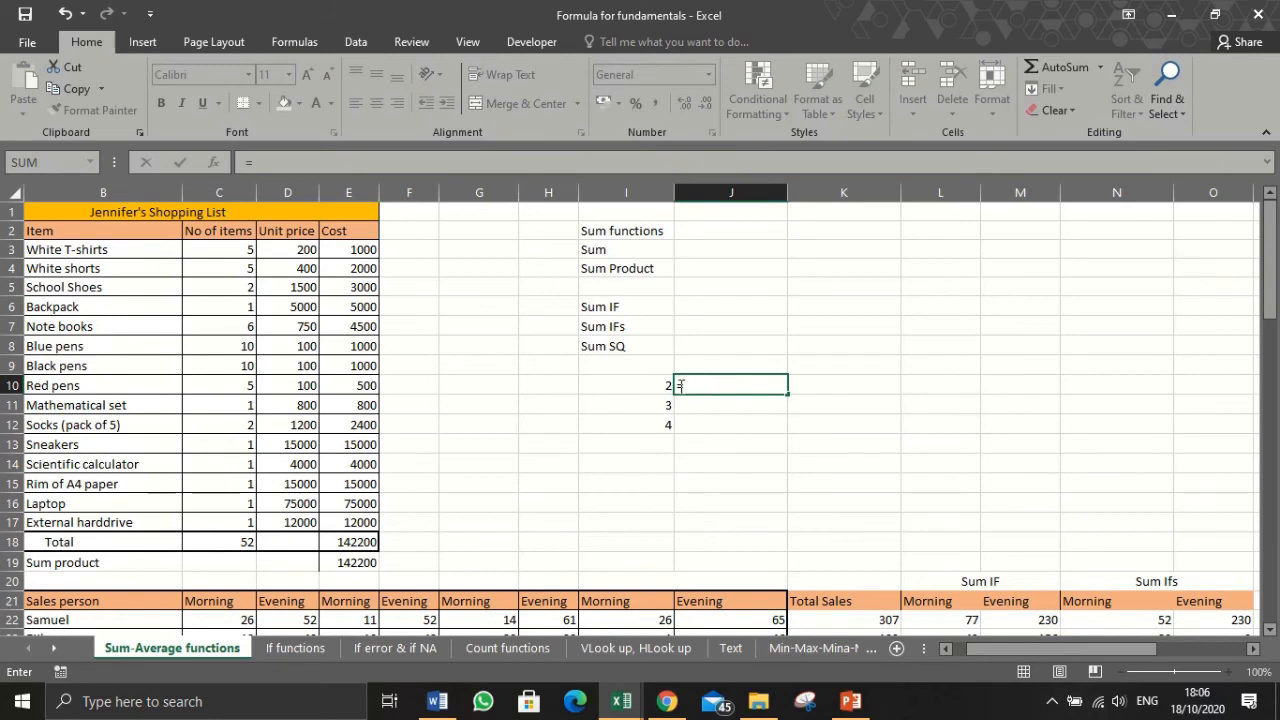
text(2*2)
key(Return)
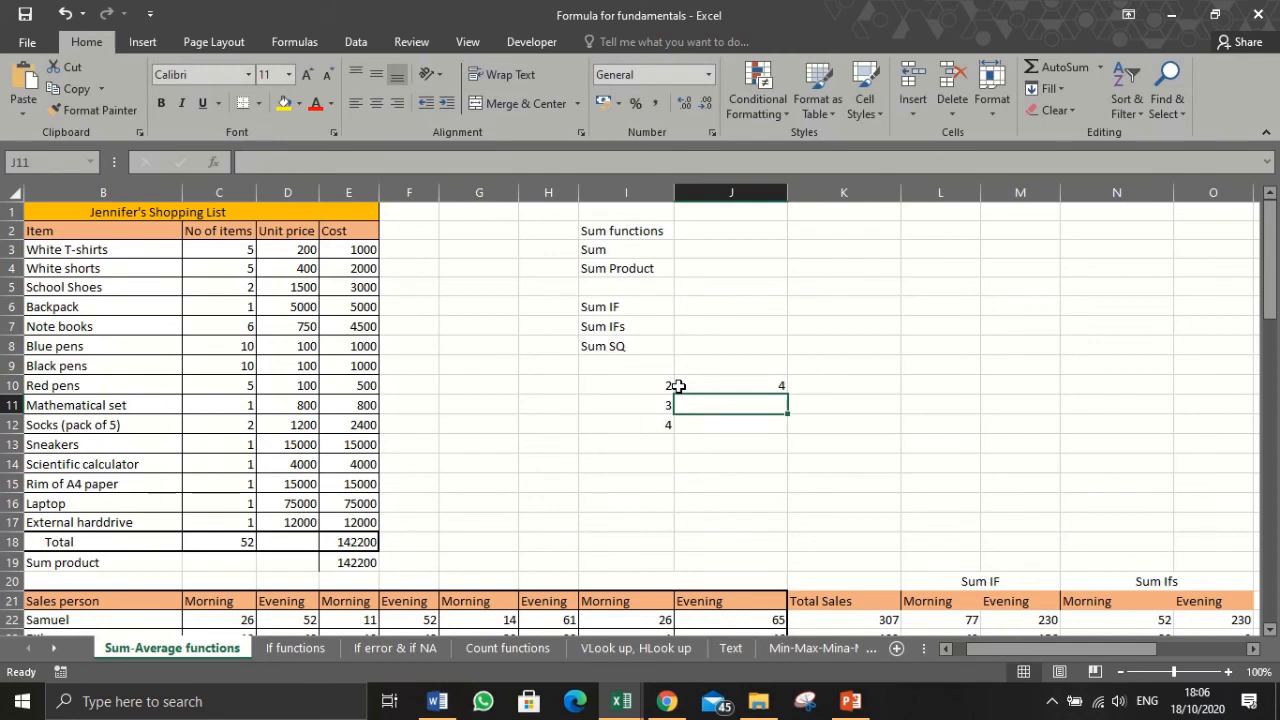
text(3*3)
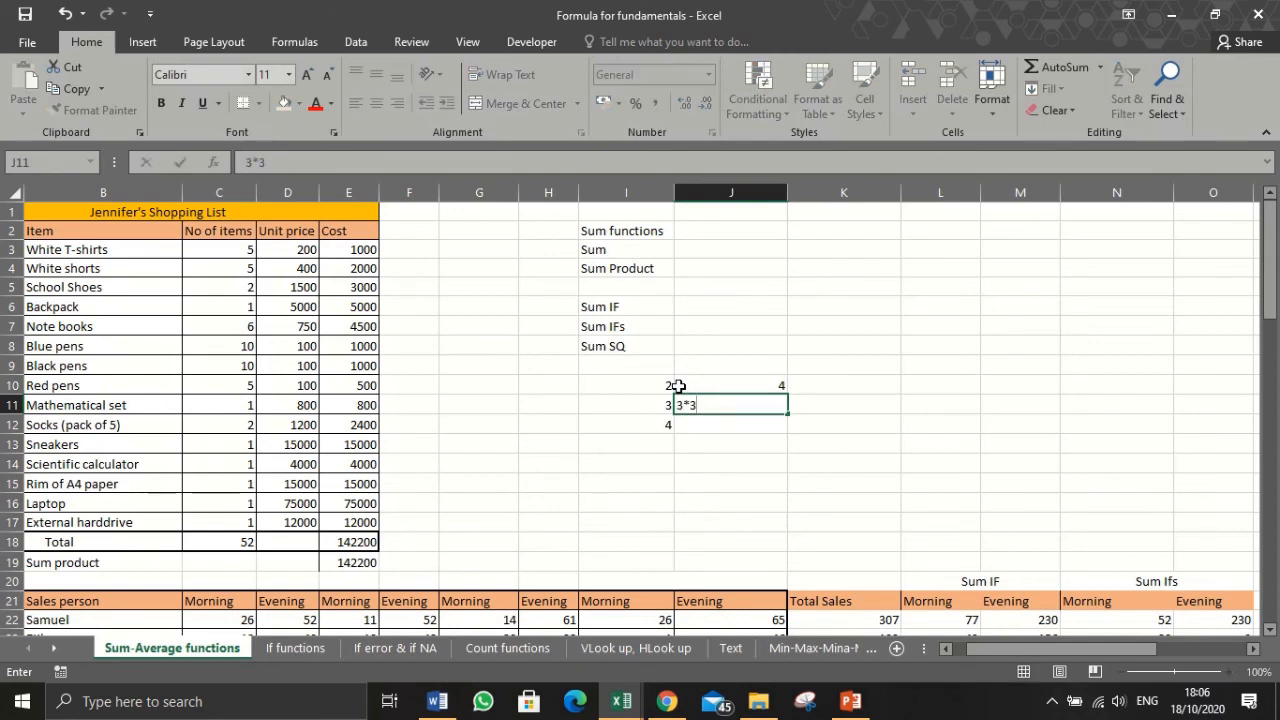
key(Return)
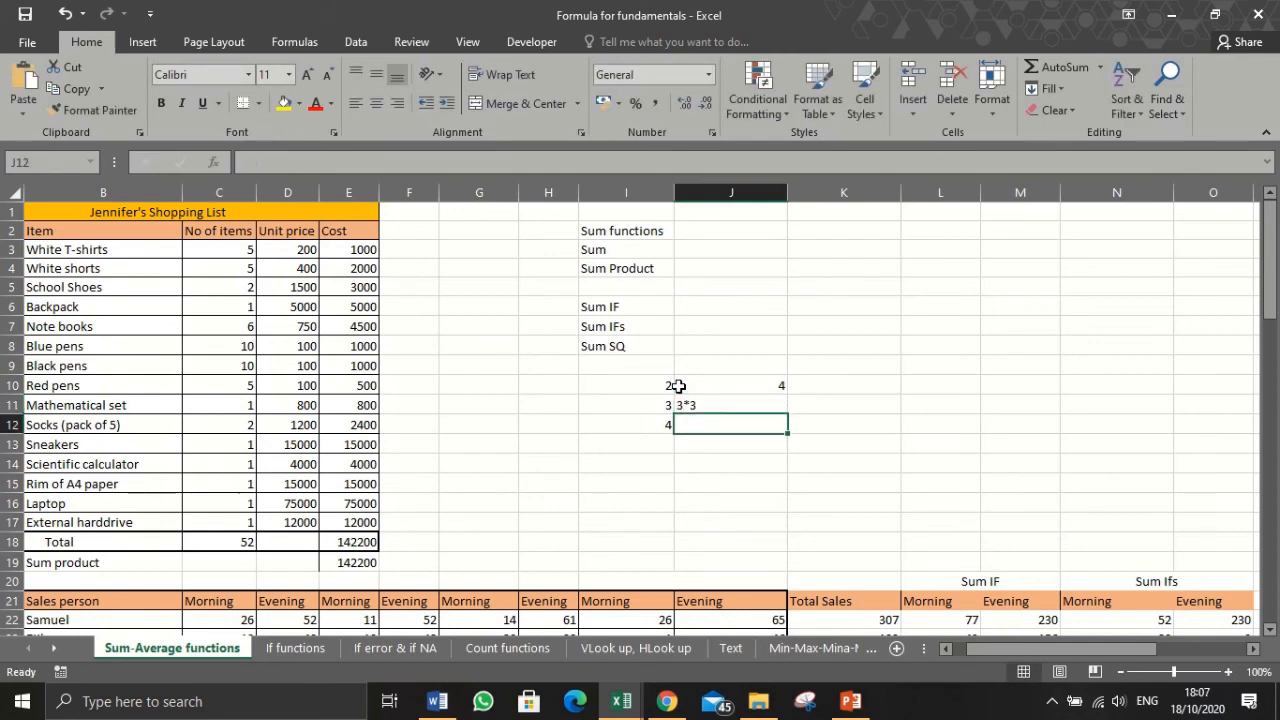
key(Up)
text(=3)
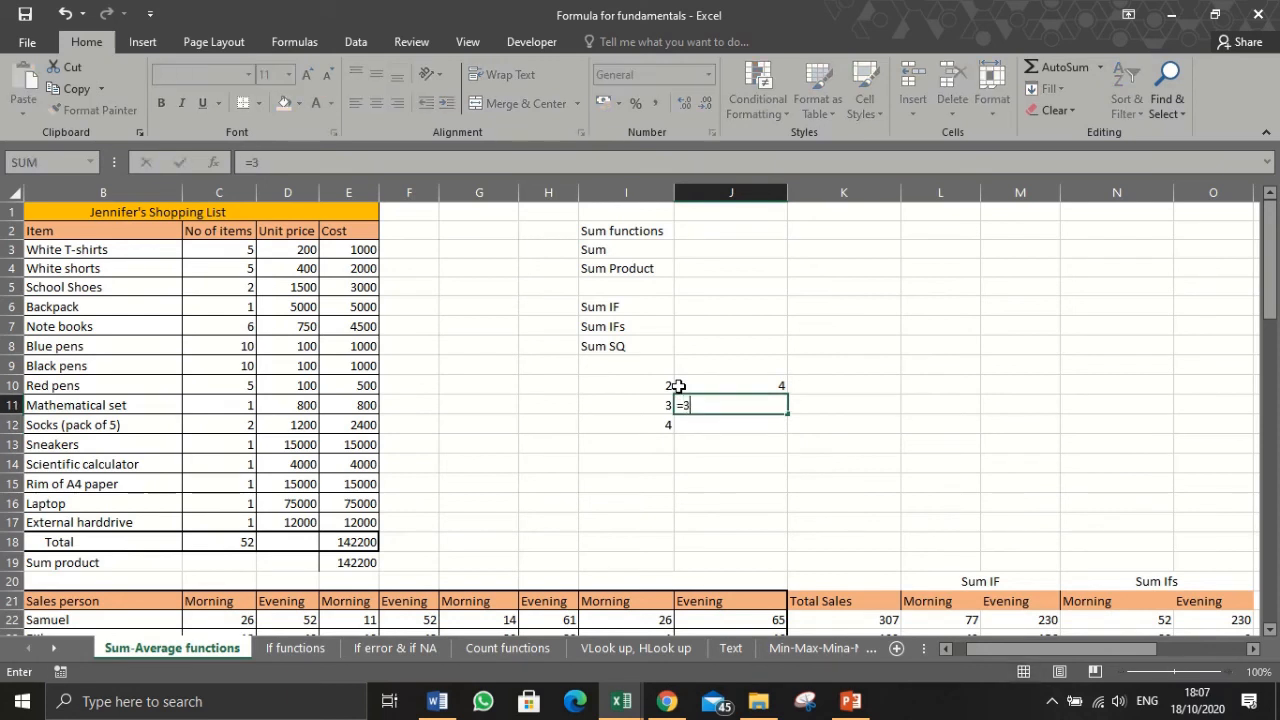
text(*3)
key(Return)
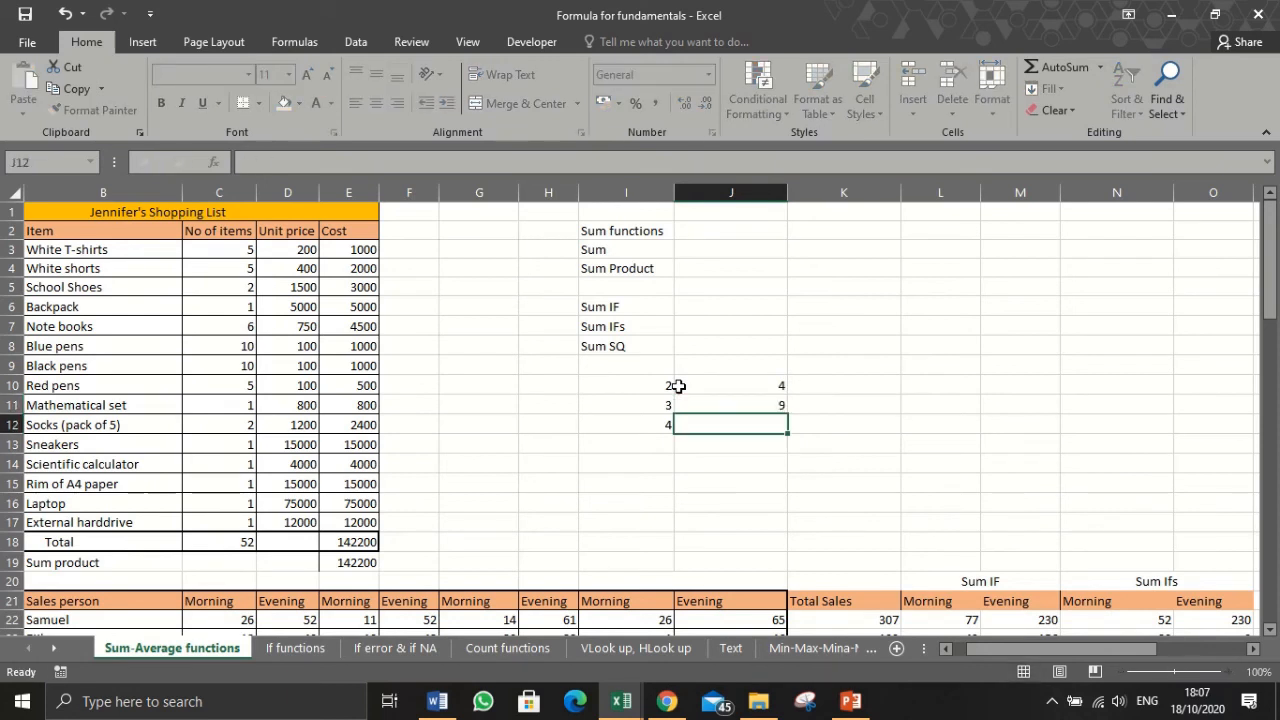
text(=4*4)
key(Return)
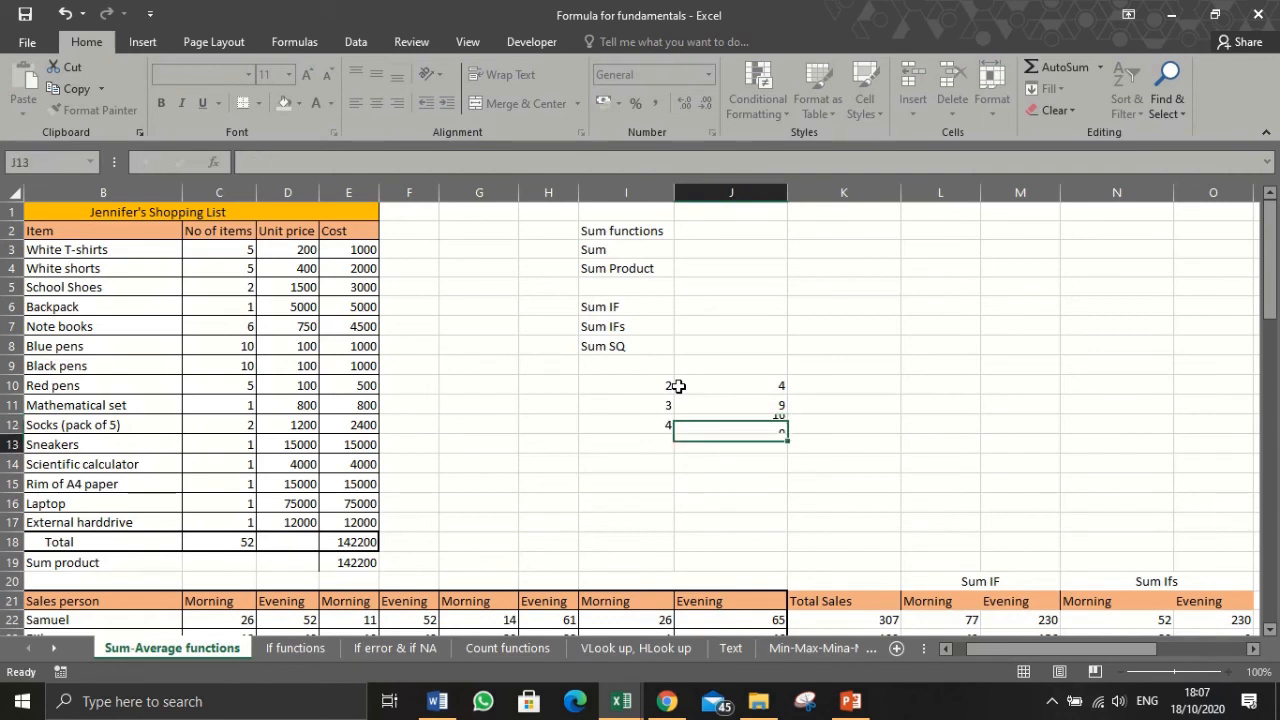
Square the sample numbers in column K with the formula =I10^2 in K10, filled down to K12
click(818, 386)
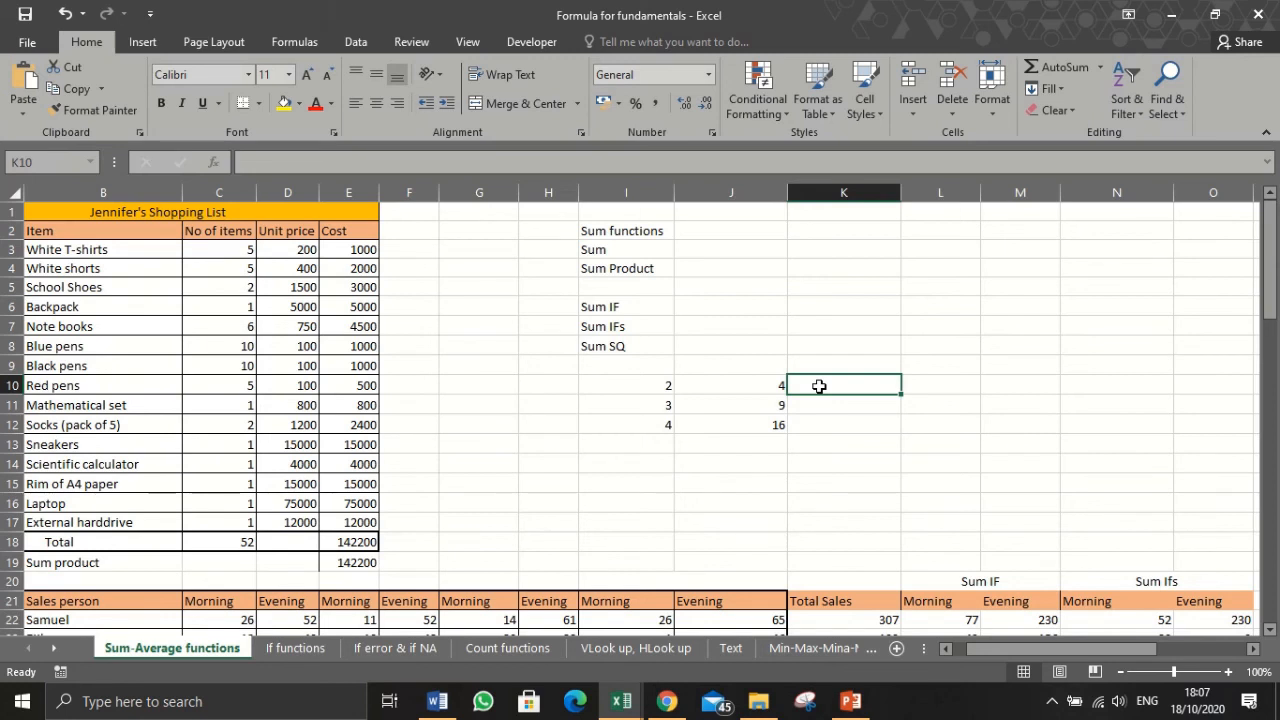
text(=)
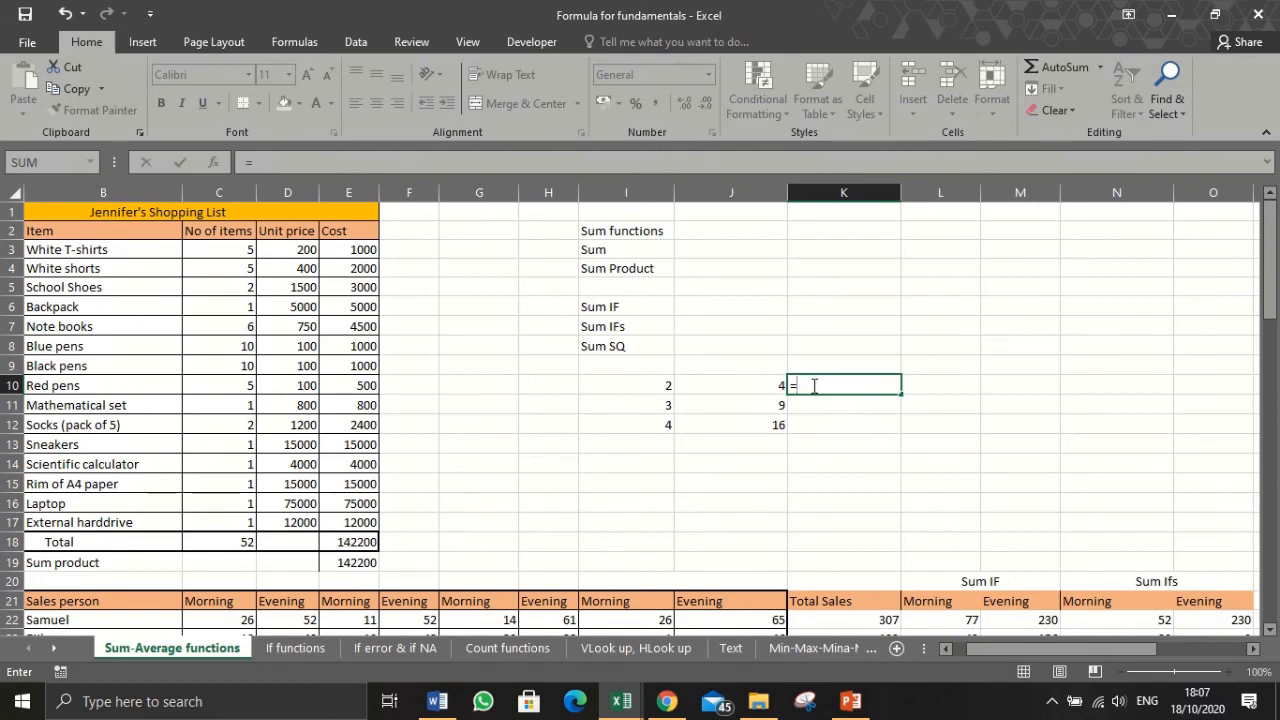
click(630, 386)
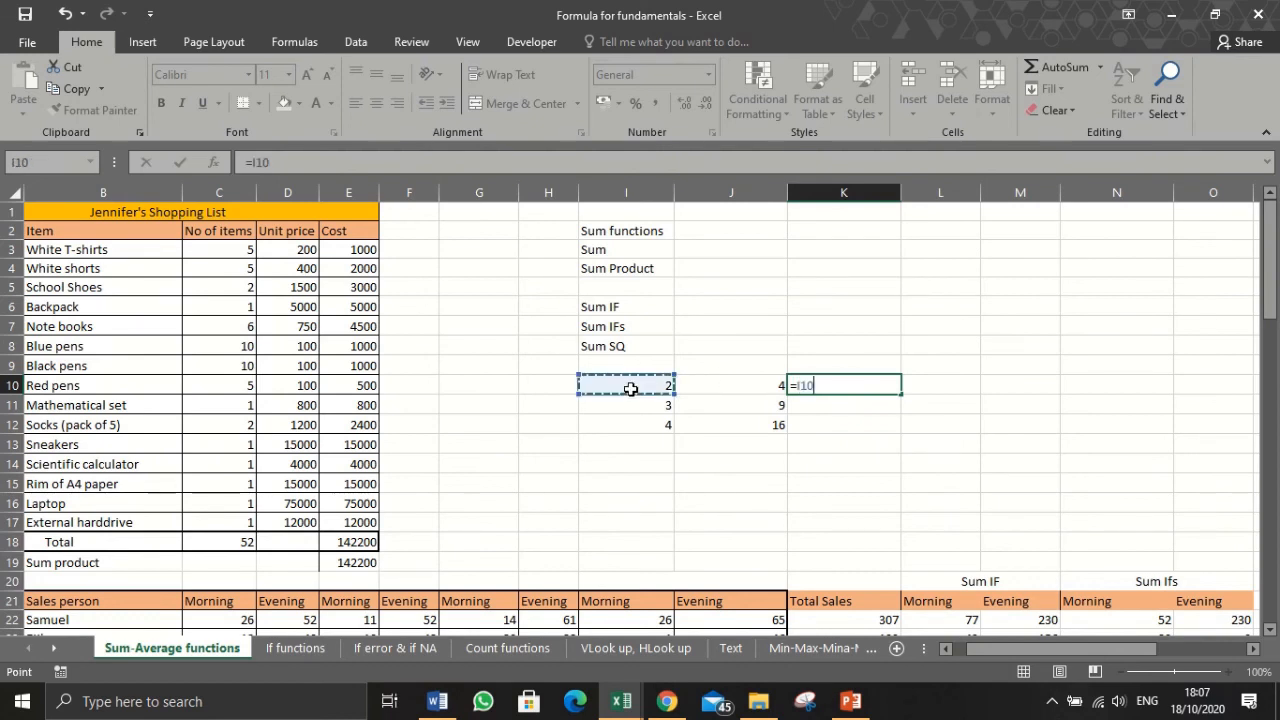
text(^)
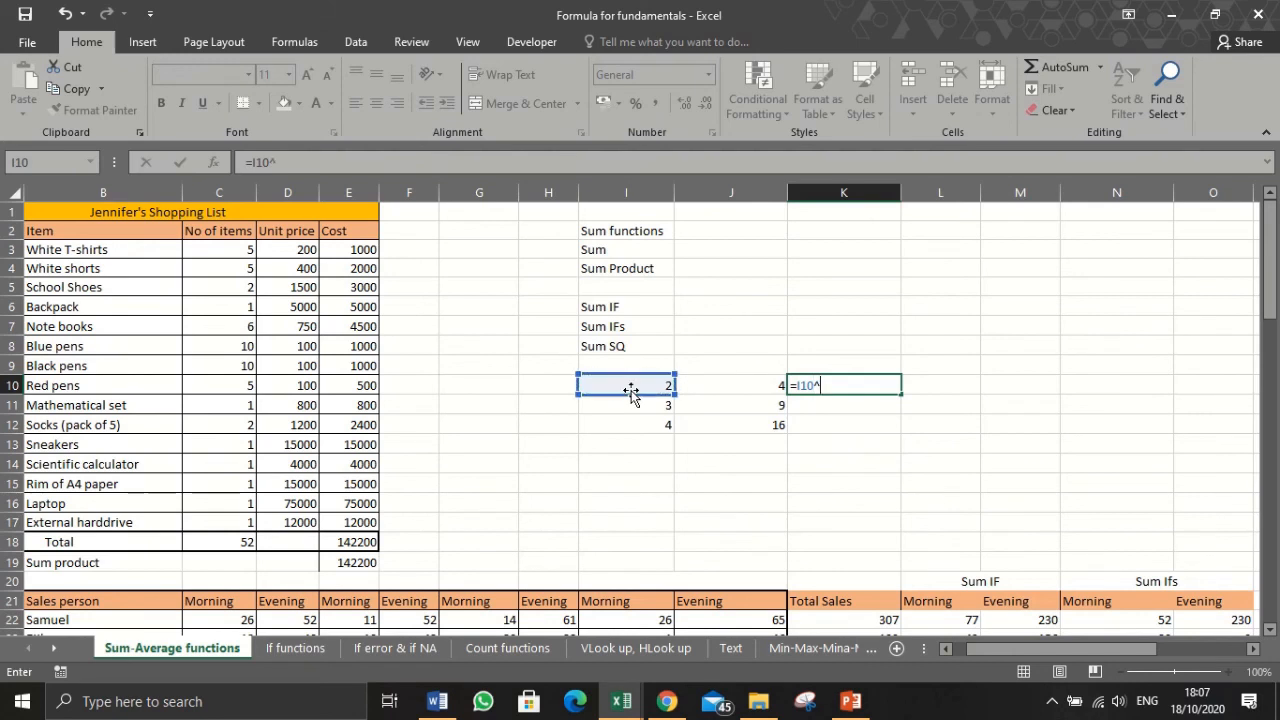
text(s)
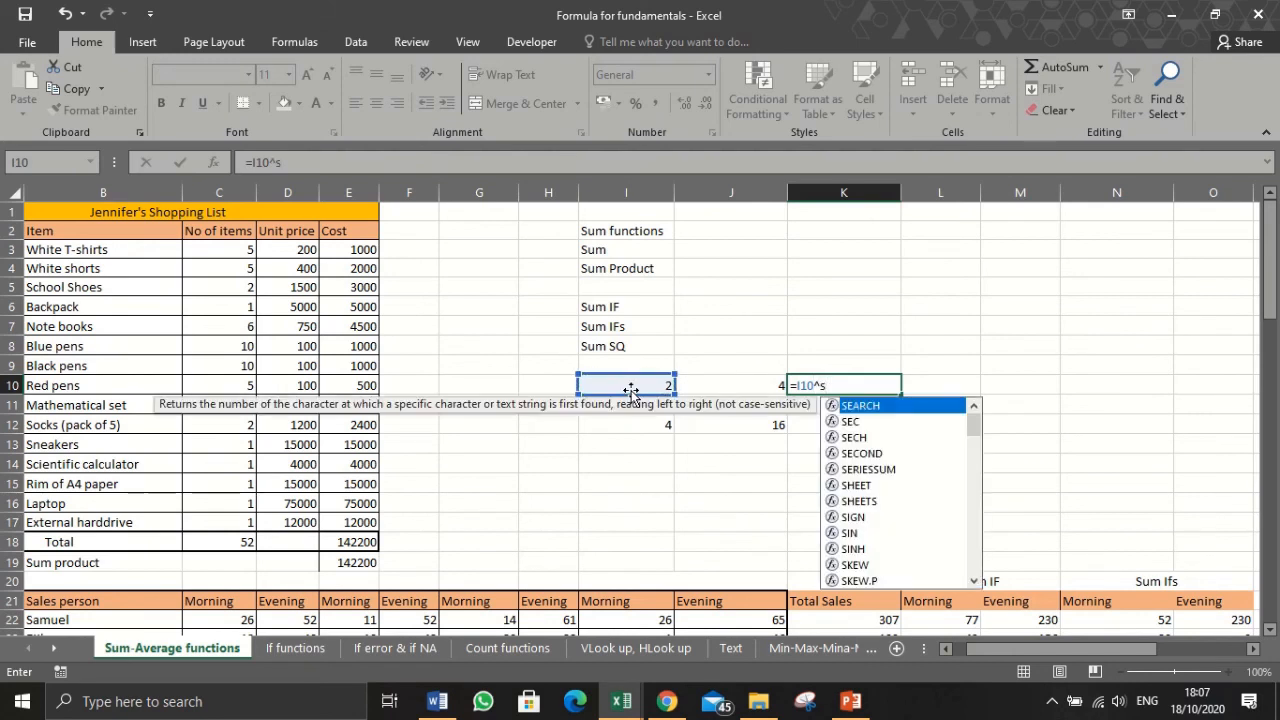
key(BackSpace)
text(2)
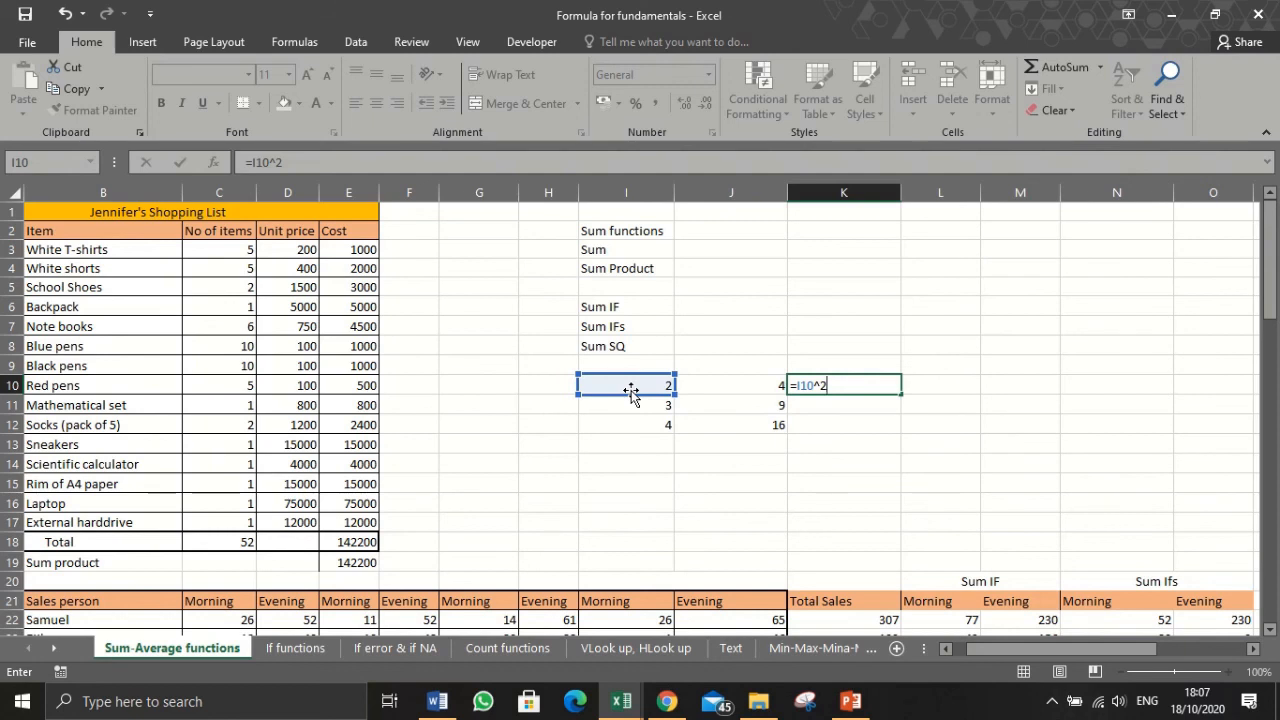
key(Return)
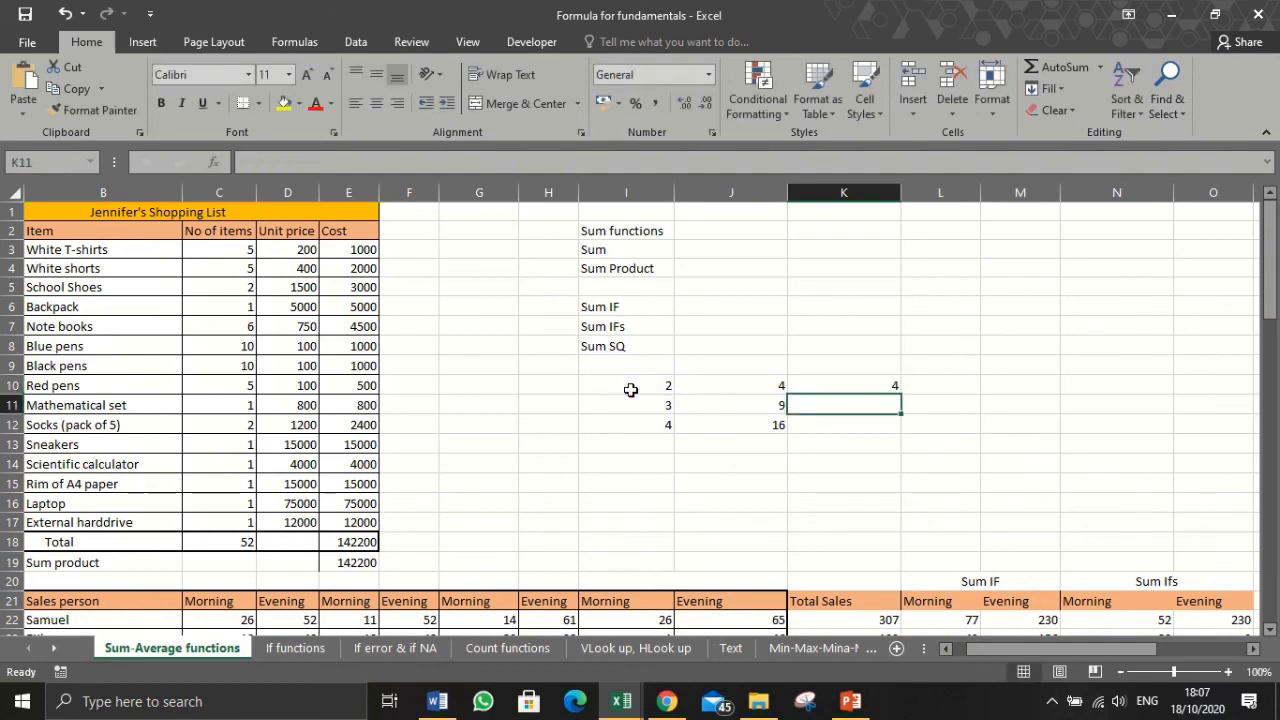
click(885, 389)
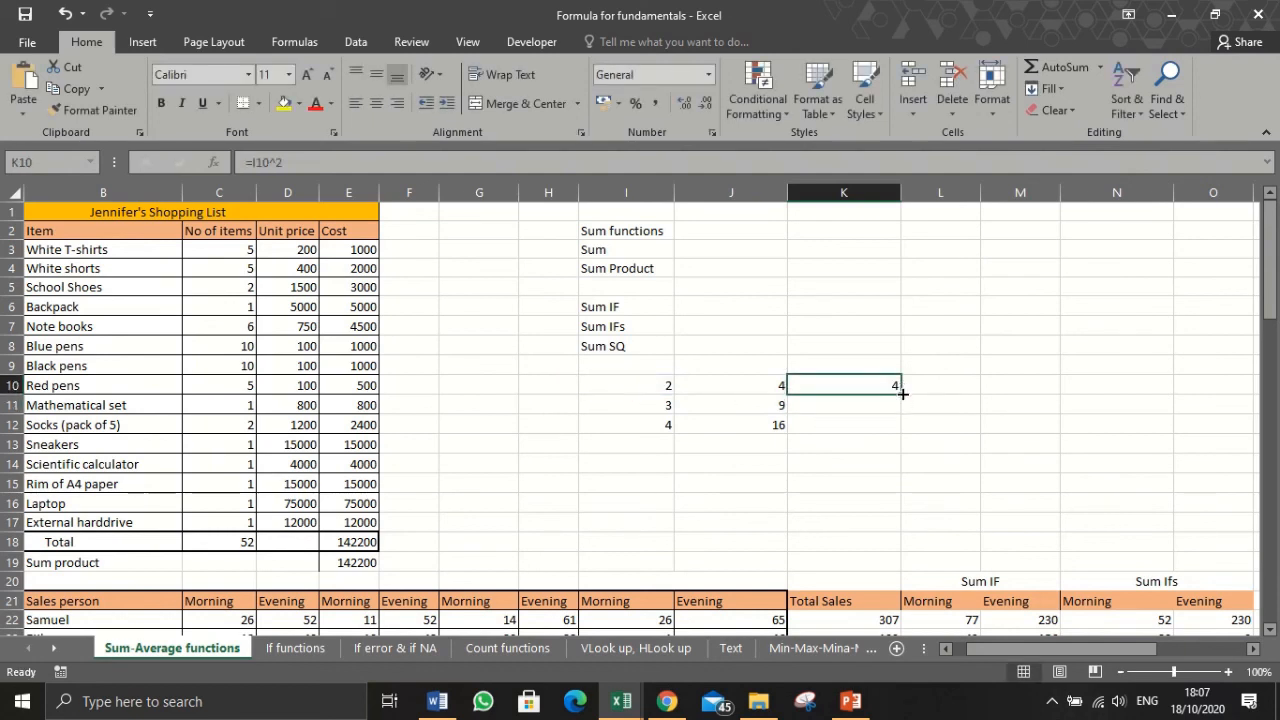
drag(902, 394, 897, 428)
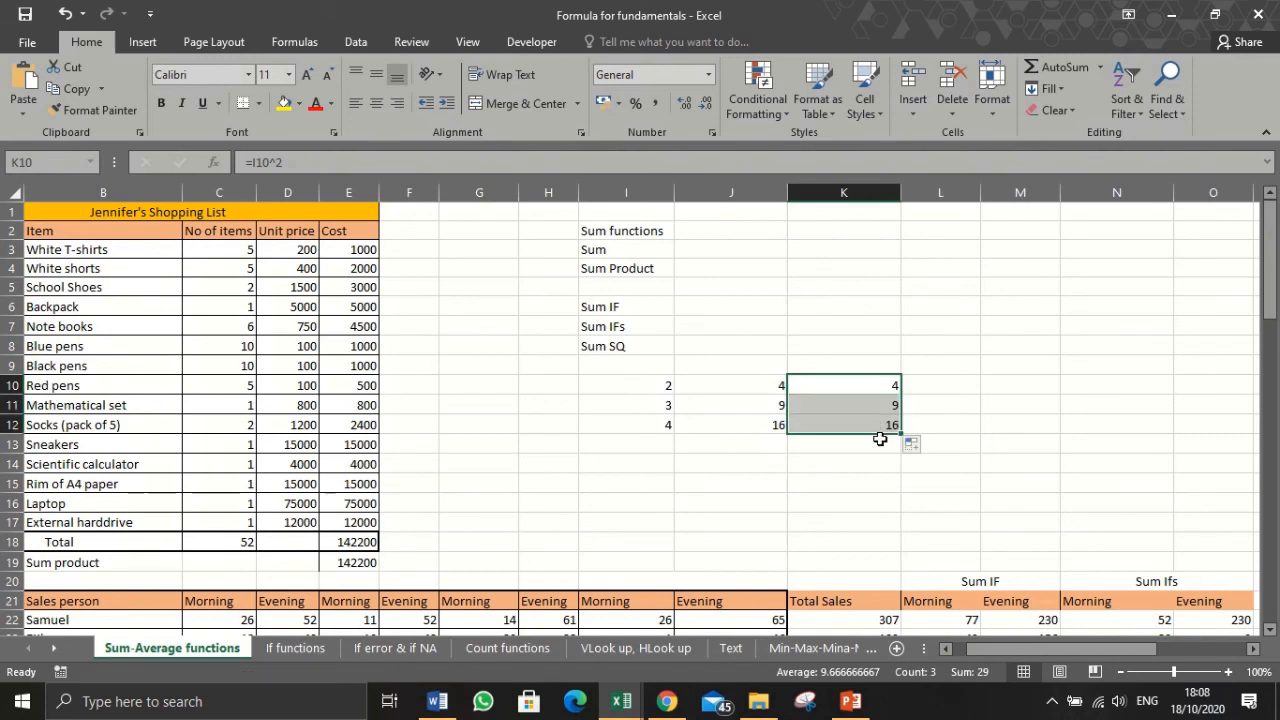
Total the squares K10:K12 in cell K13 with the SUM function
click(880, 444)
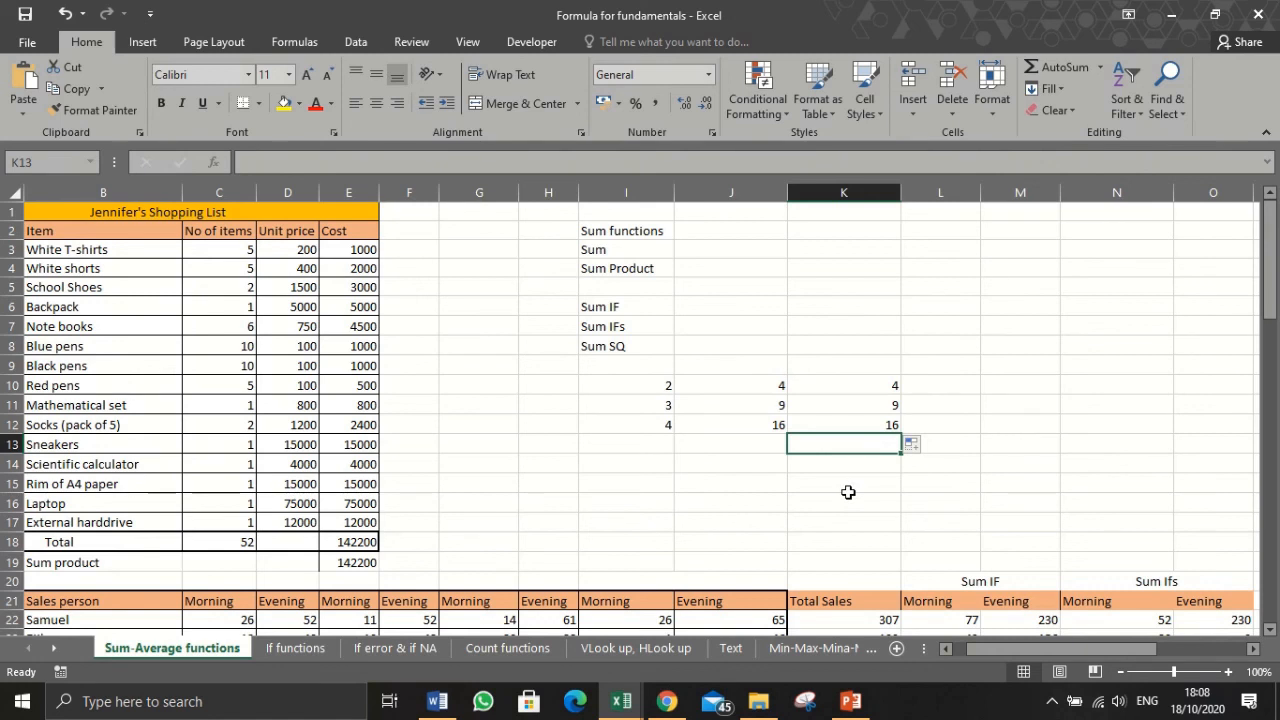
text(=SUM()
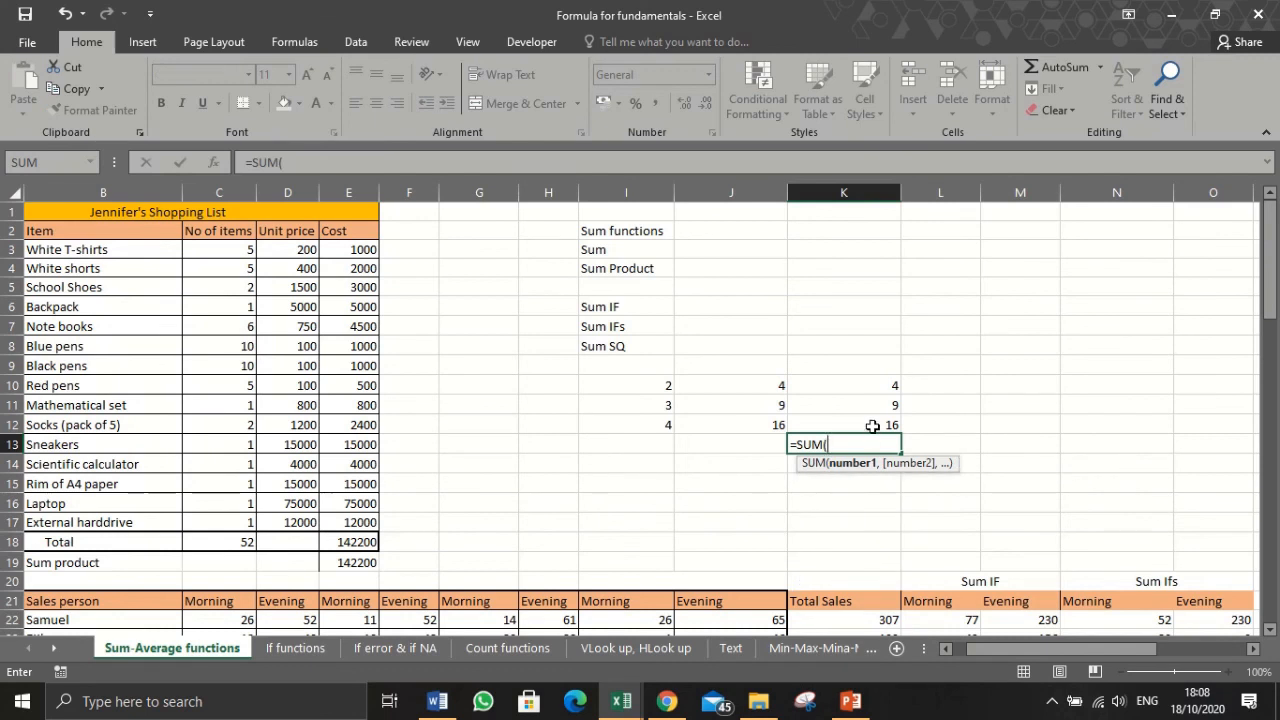
drag(868, 388, 864, 420)
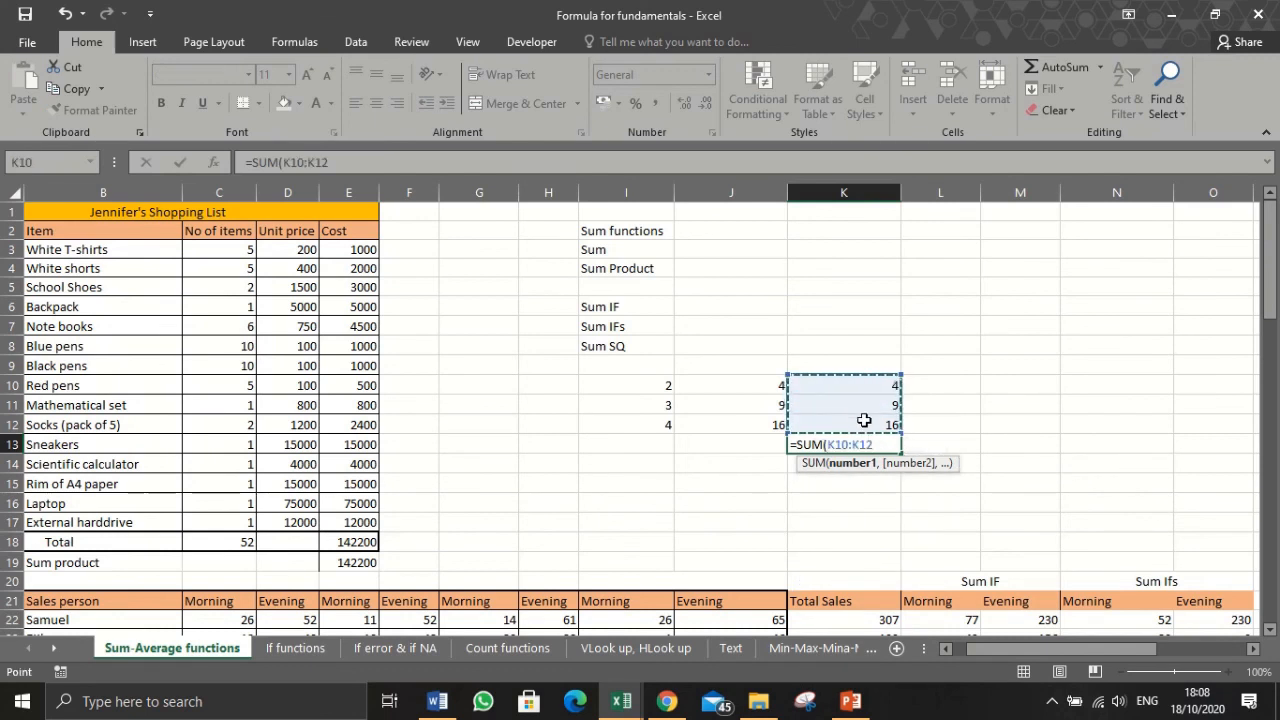
key(Return)
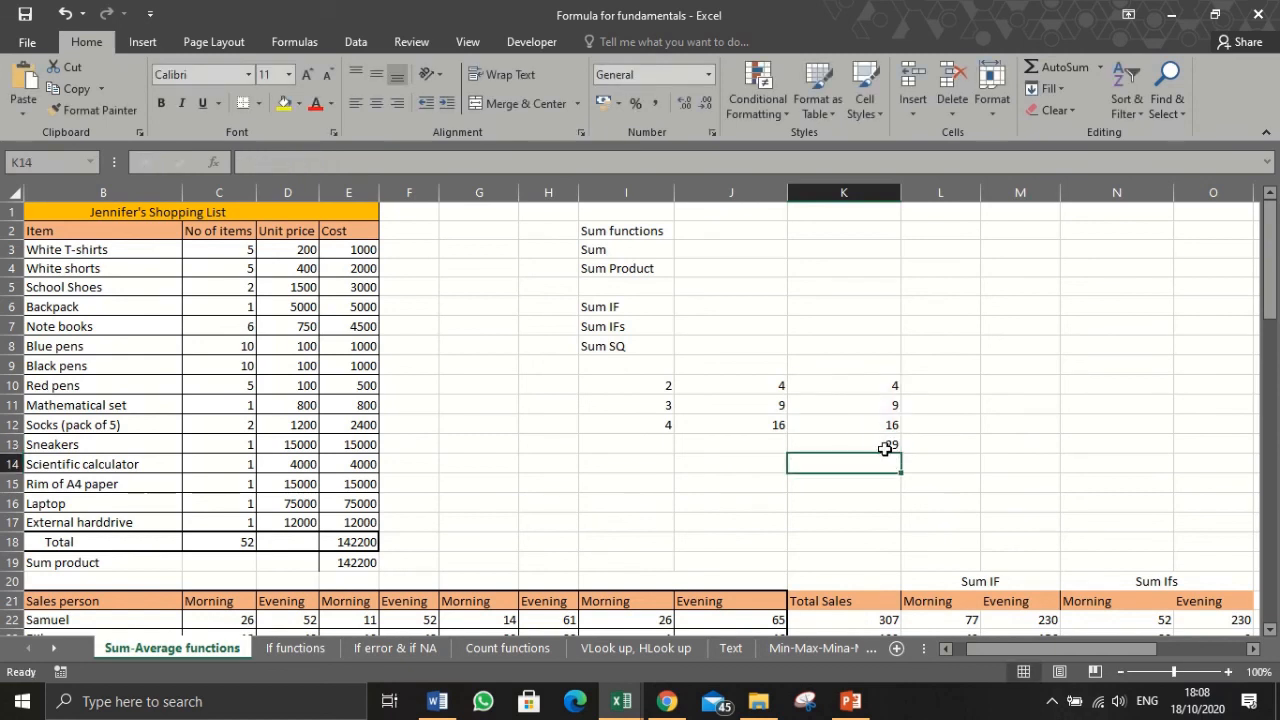
Calculate the sum of squares of the sample numbers in I13 with the formula =SUMSQ(I10:I12)
click(648, 444)
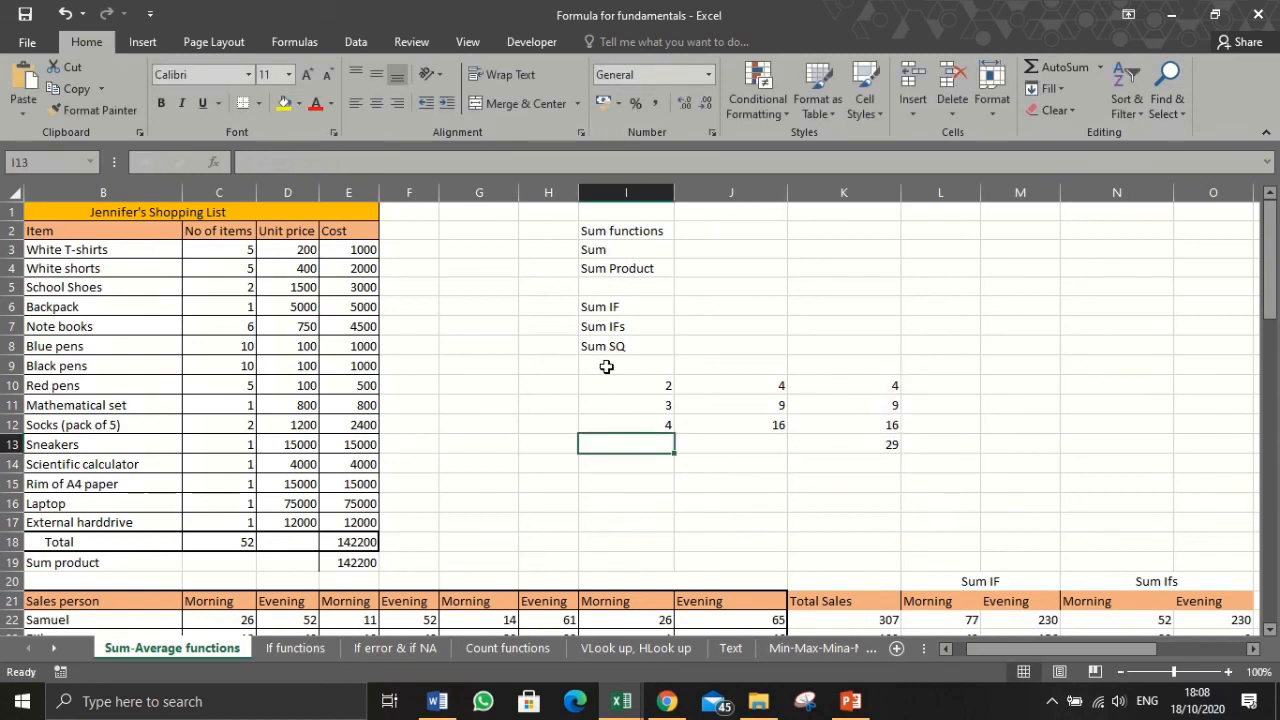
key(F2)
text(=sum)
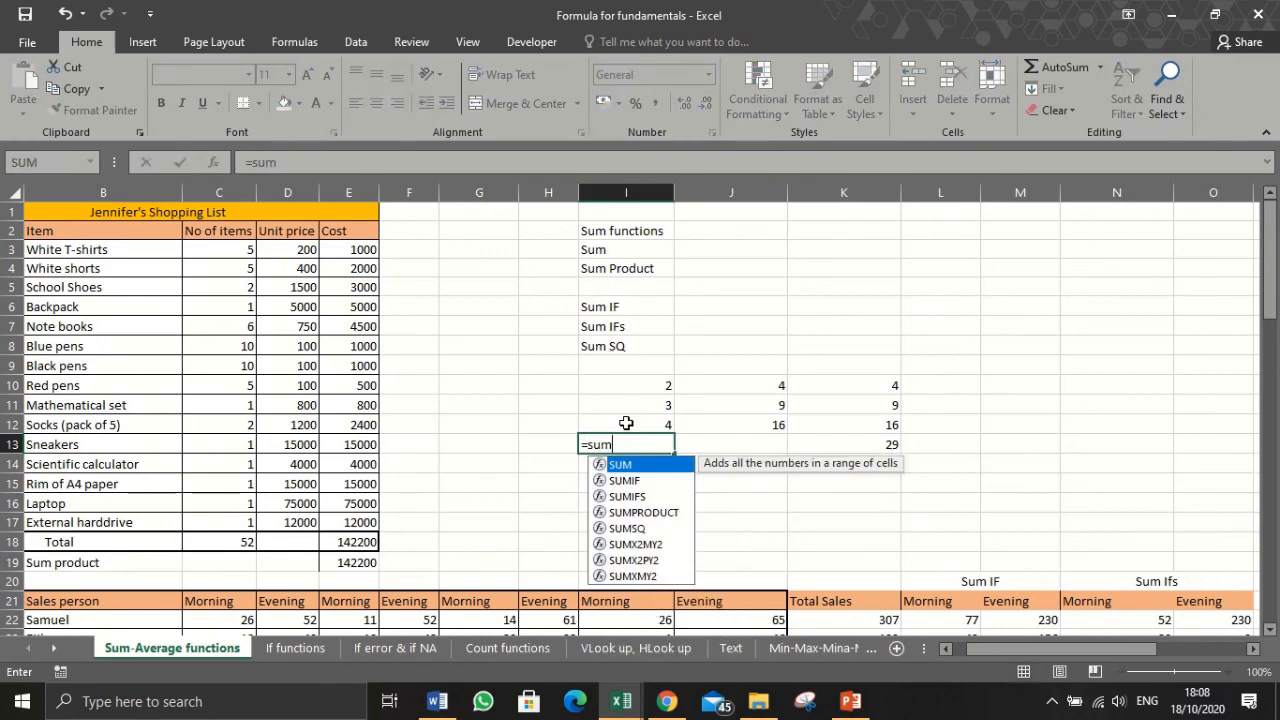
key(Down)
key(Down)
key(Down)
key(Down)
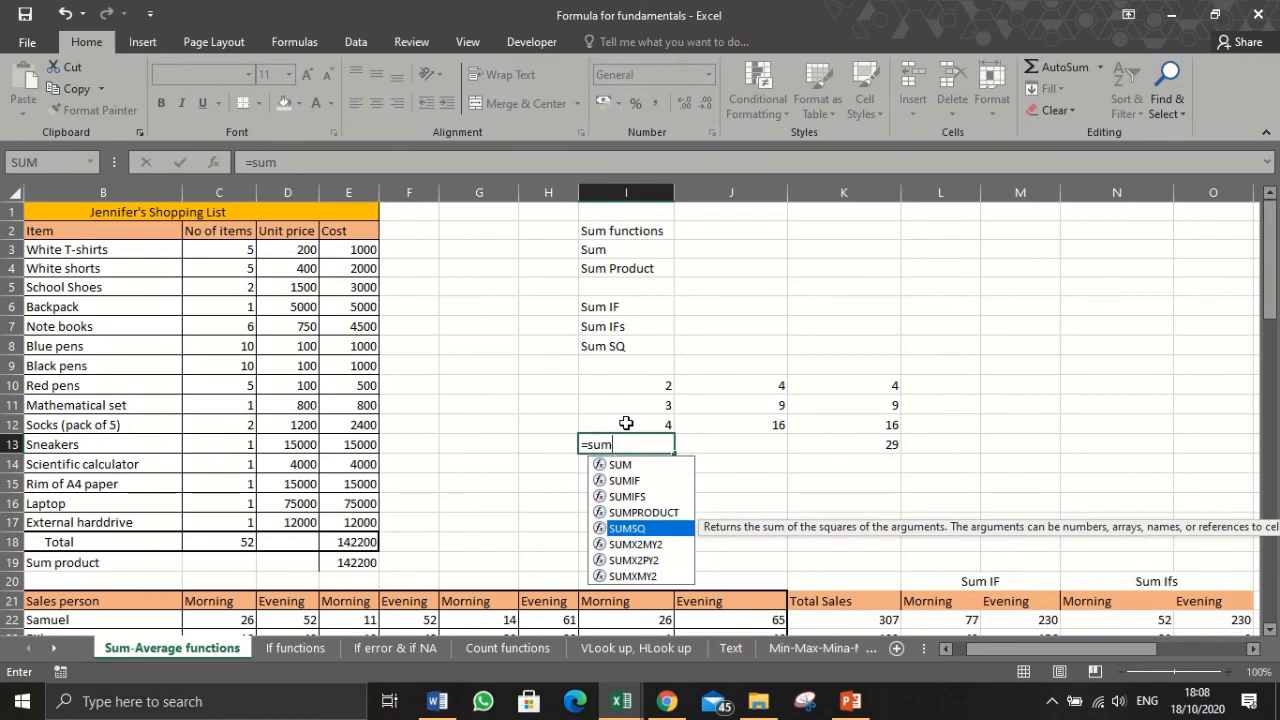
key(Tab)
drag(631, 388, 627, 419)
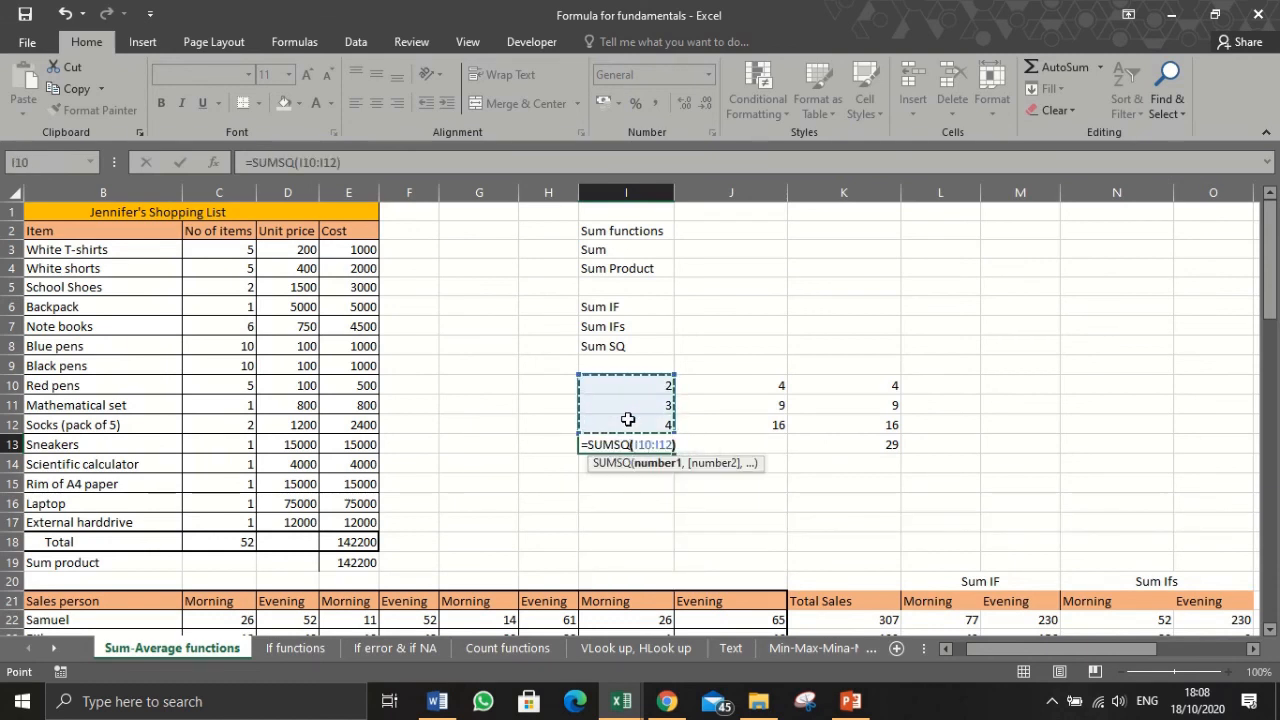
text()\)
key(BackSpace)
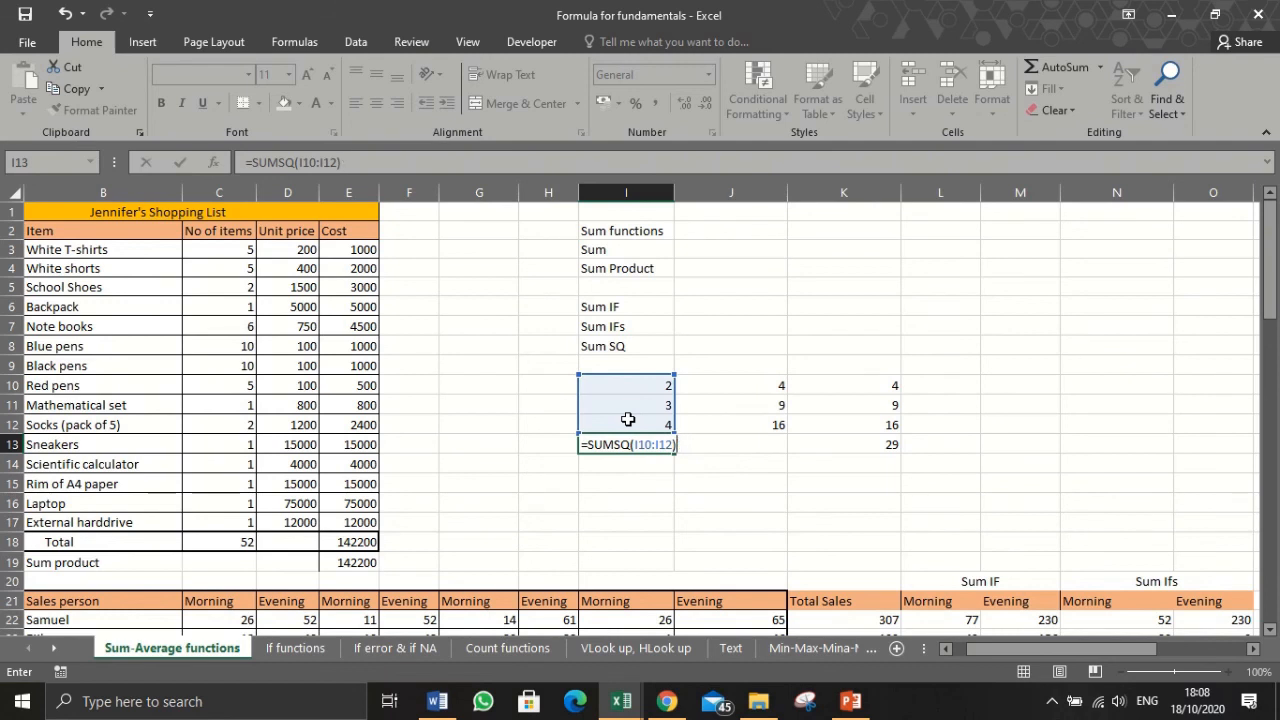
key(Return)
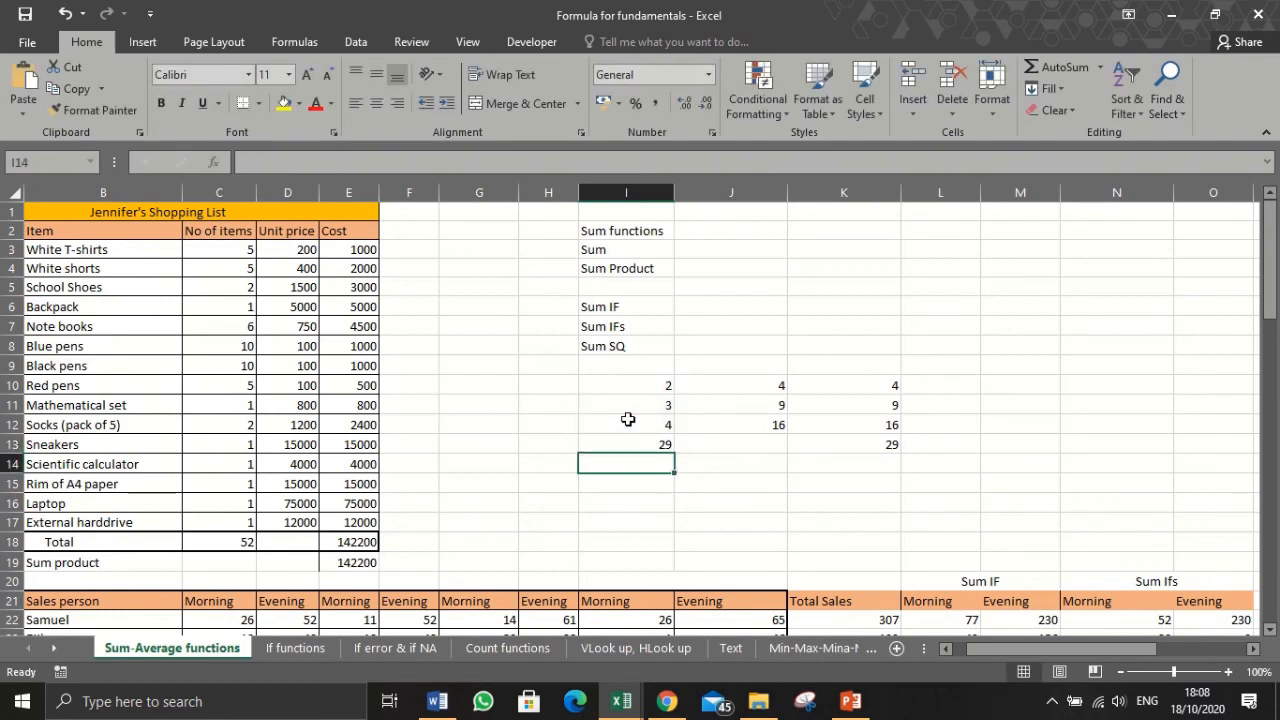